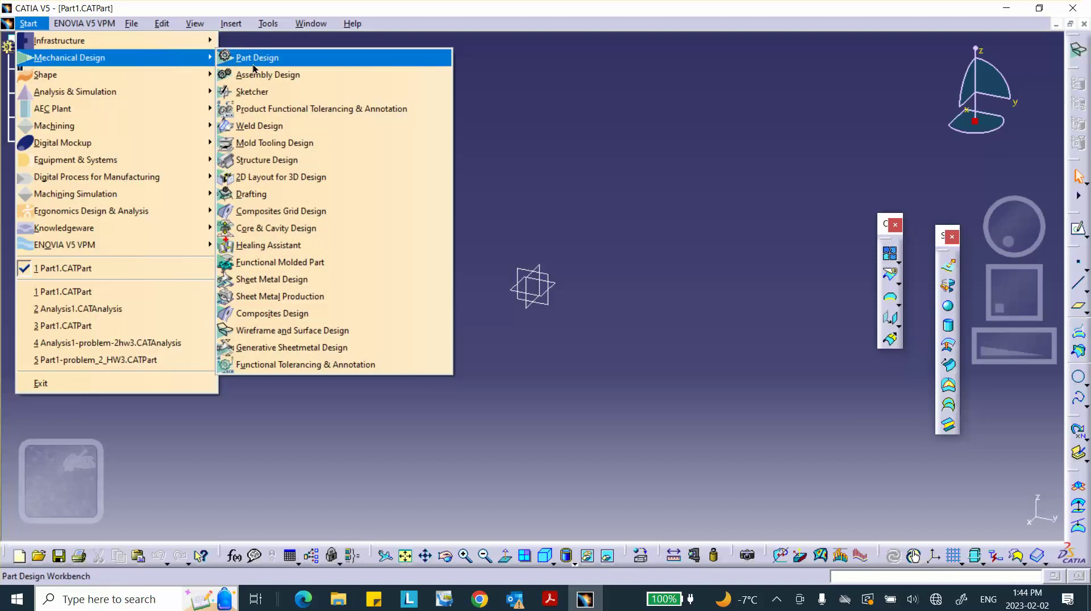
Switch the open part to the Part Design workbench.
left_click(267, 74)
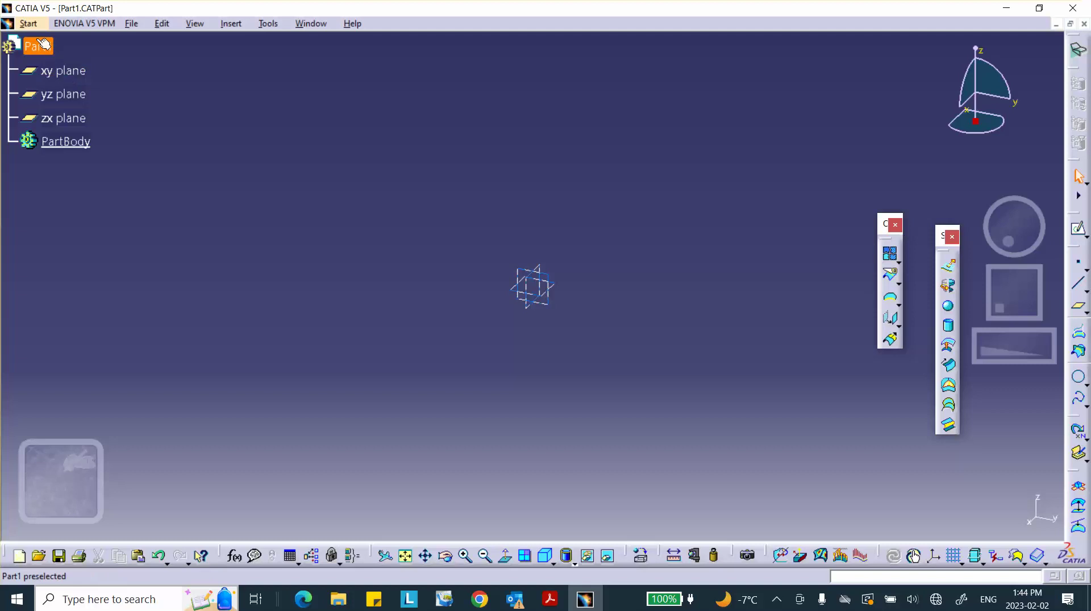
left_click(30, 23)
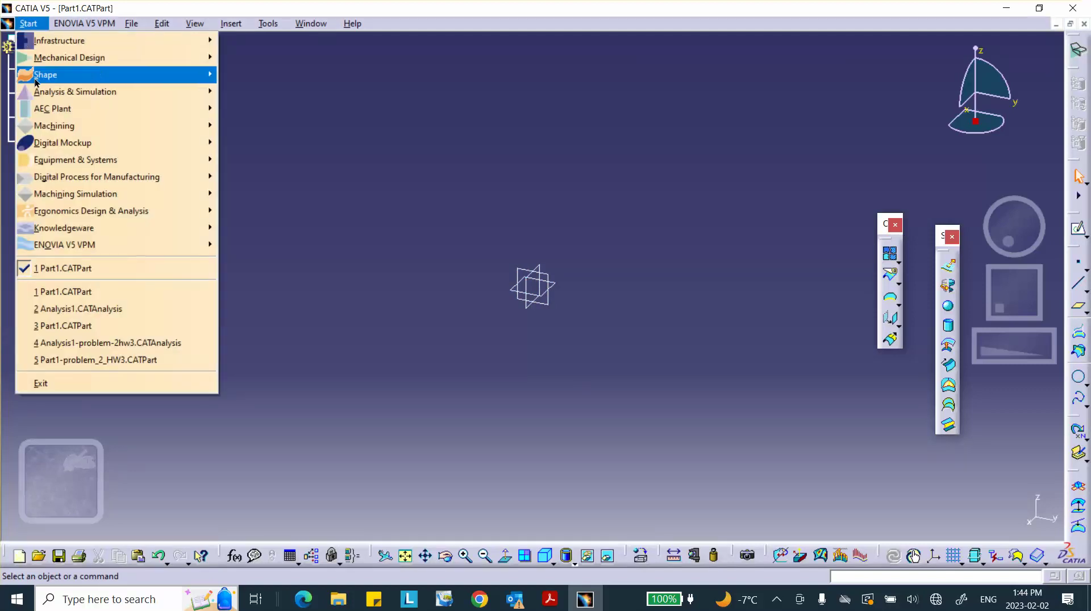
mouse_move(107, 59)
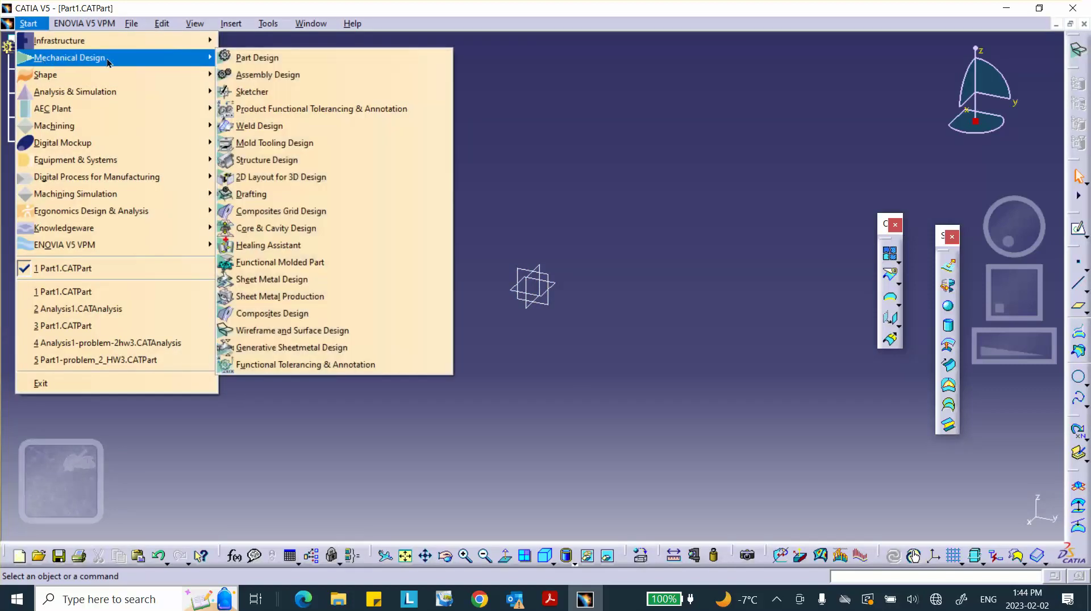
left_click(243, 58)
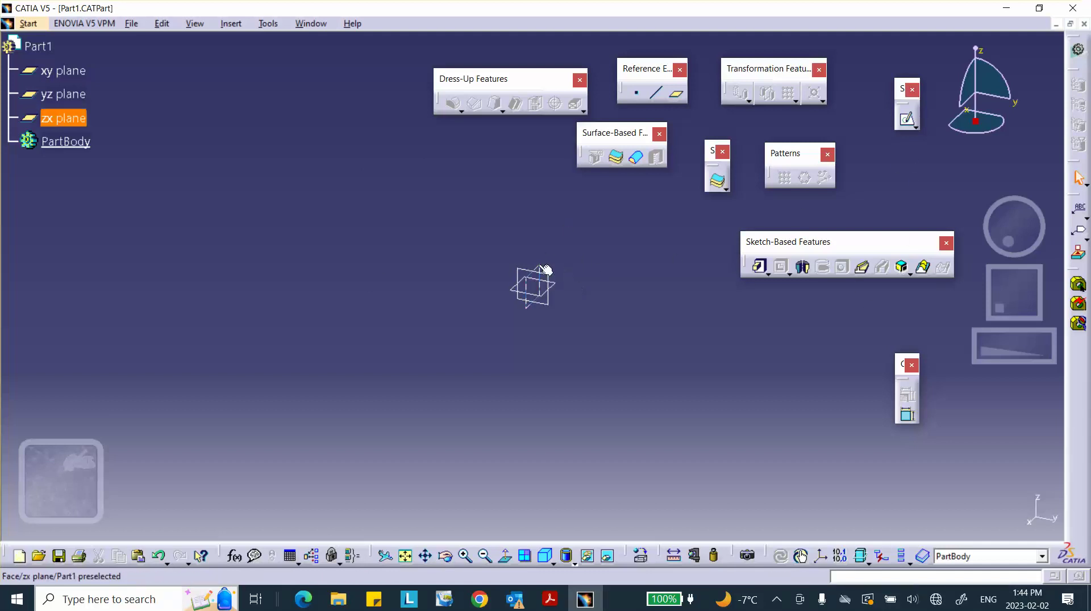
Create a reference plane offset 1.5 in from the zx plane.
left_click(677, 95)
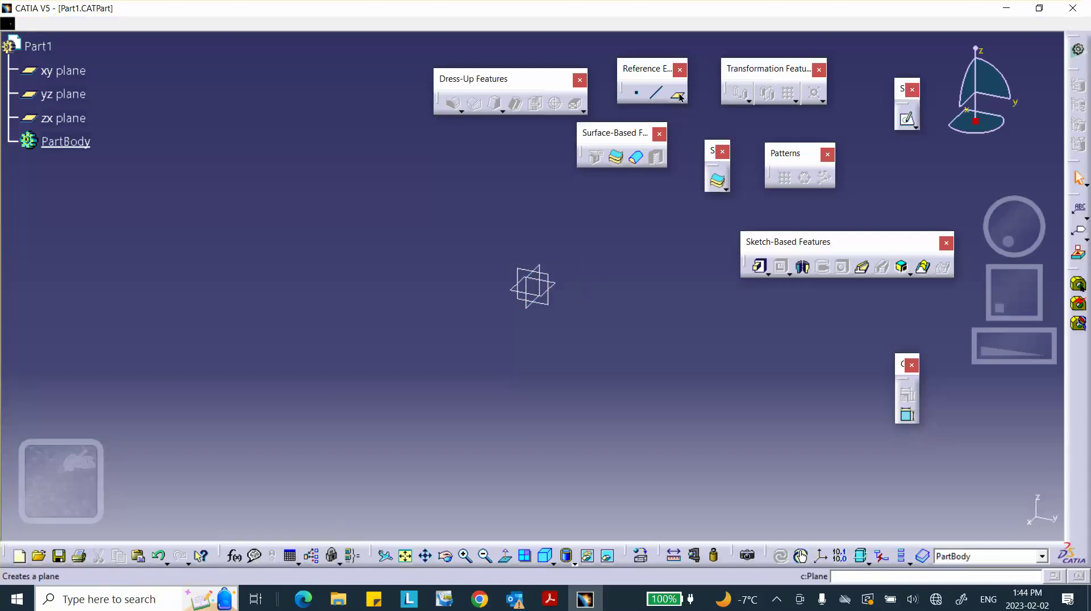
left_click(549, 271)
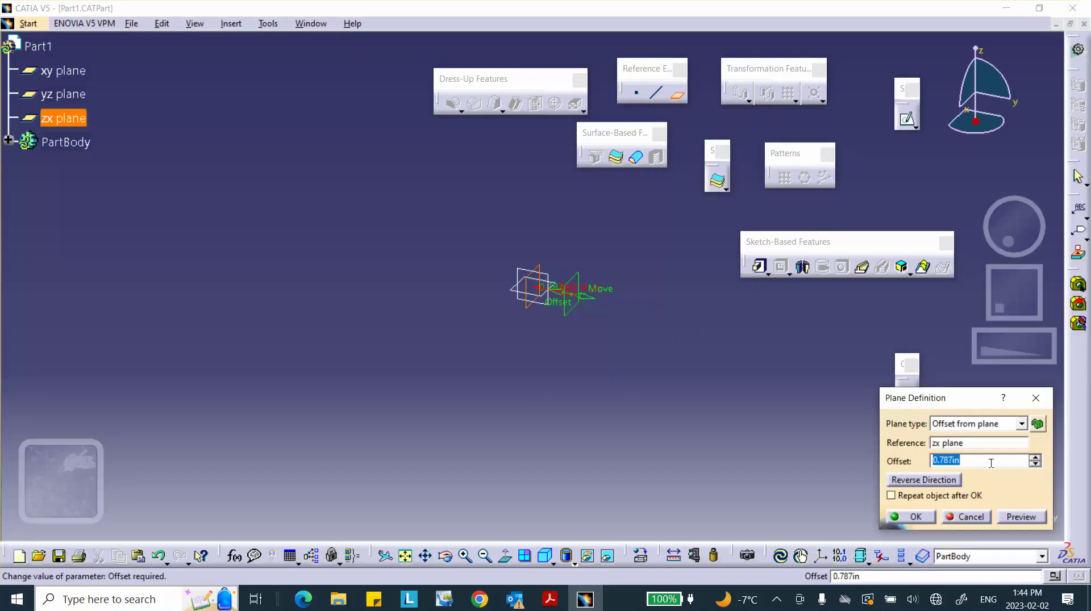
type("1.5")
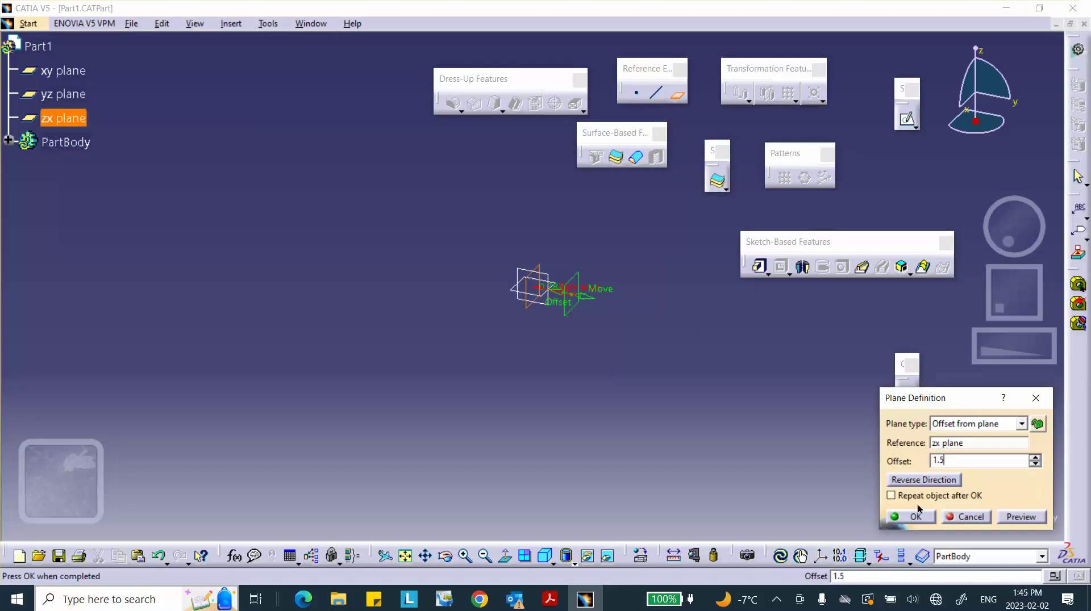
left_click(918, 517)
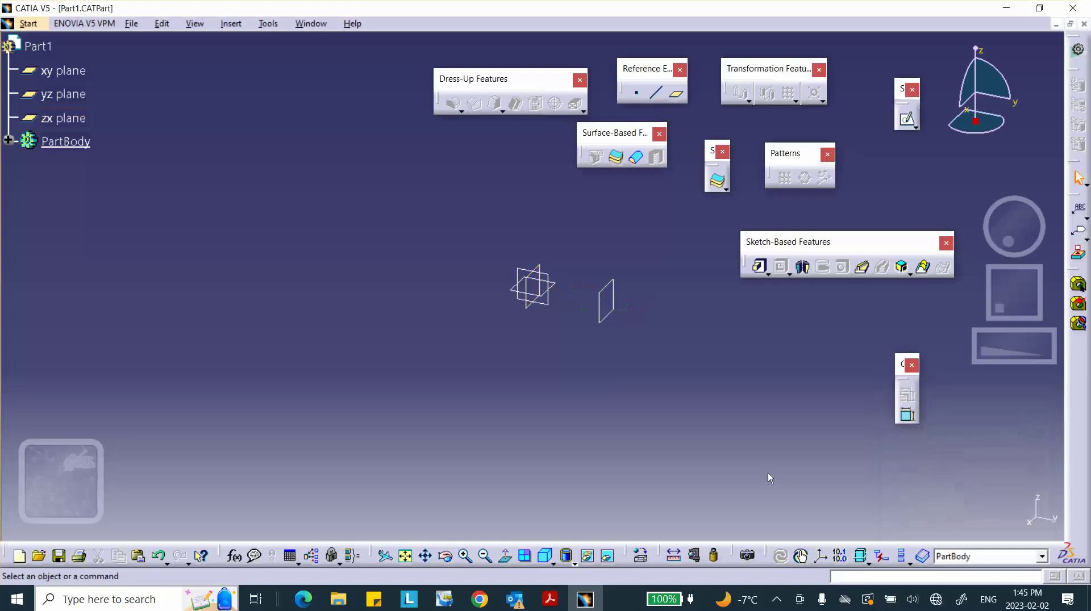
Consult the frame's coordinates in the Acrobat Reader problem sheet, and open a sketch on the offset plane back in CATIA.
left_click(606, 310)
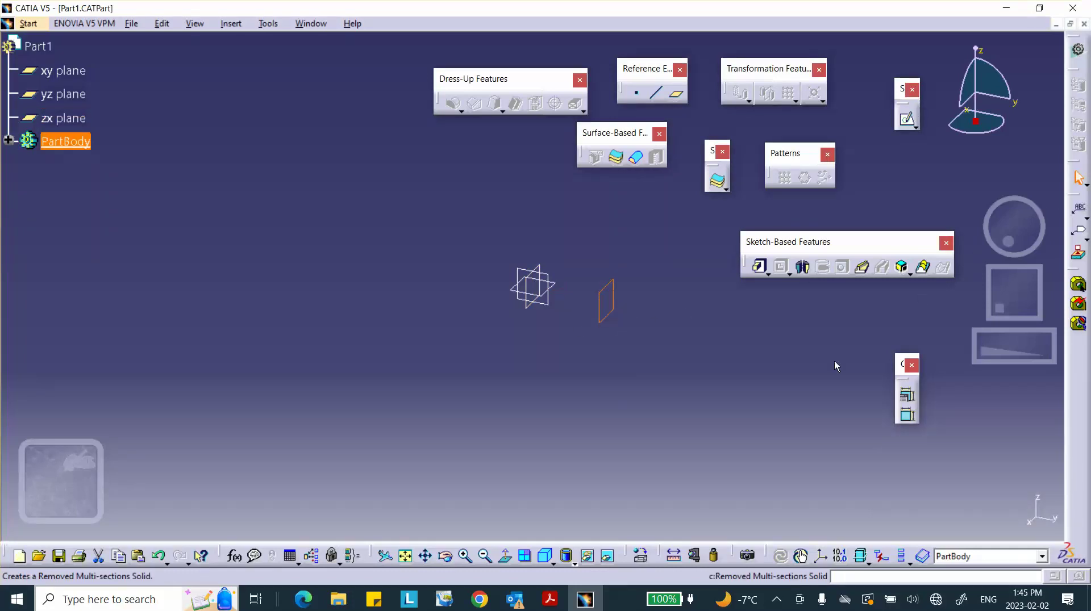
left_click(550, 598)
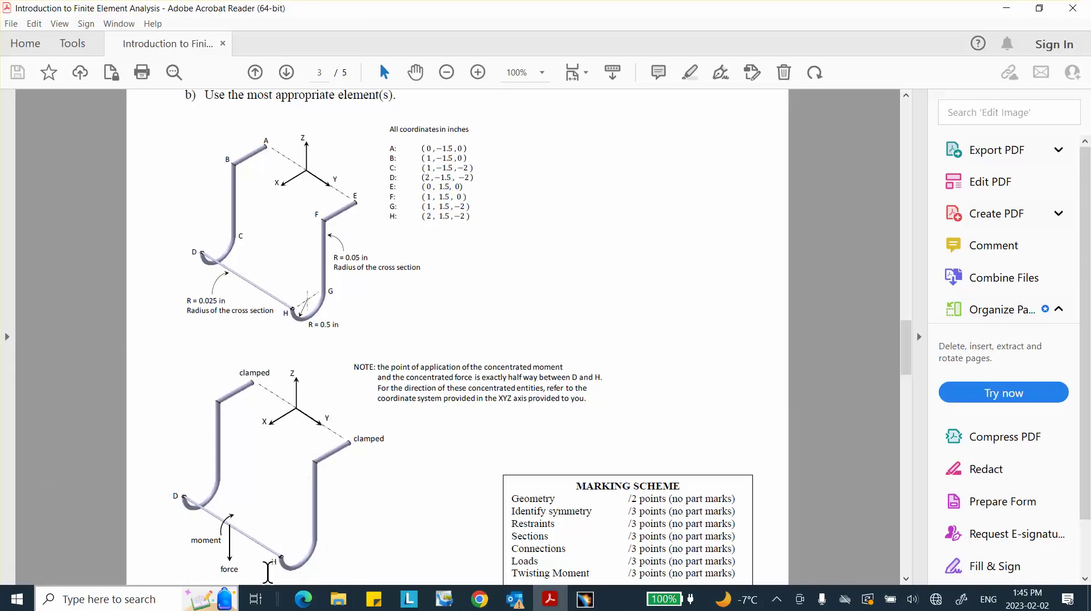
left_click(1005, 8)
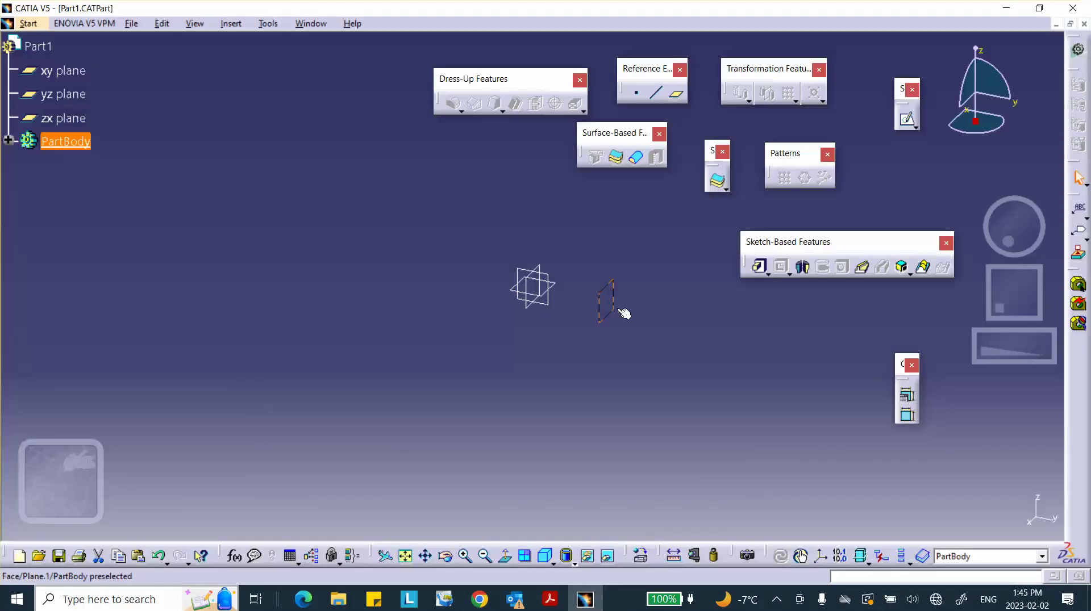
left_click(905, 120)
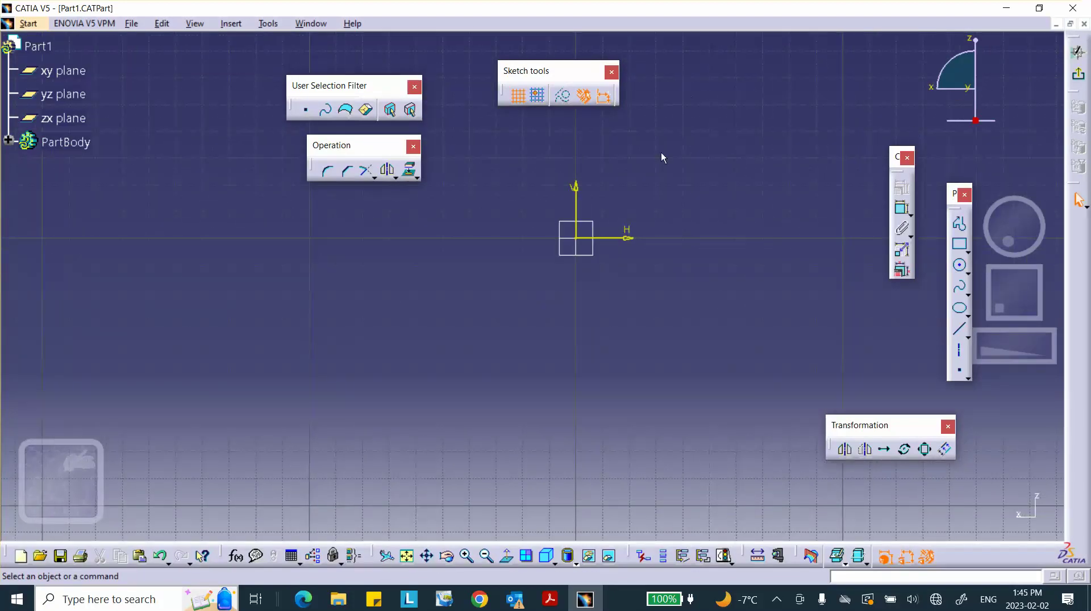
left_click(627, 238)
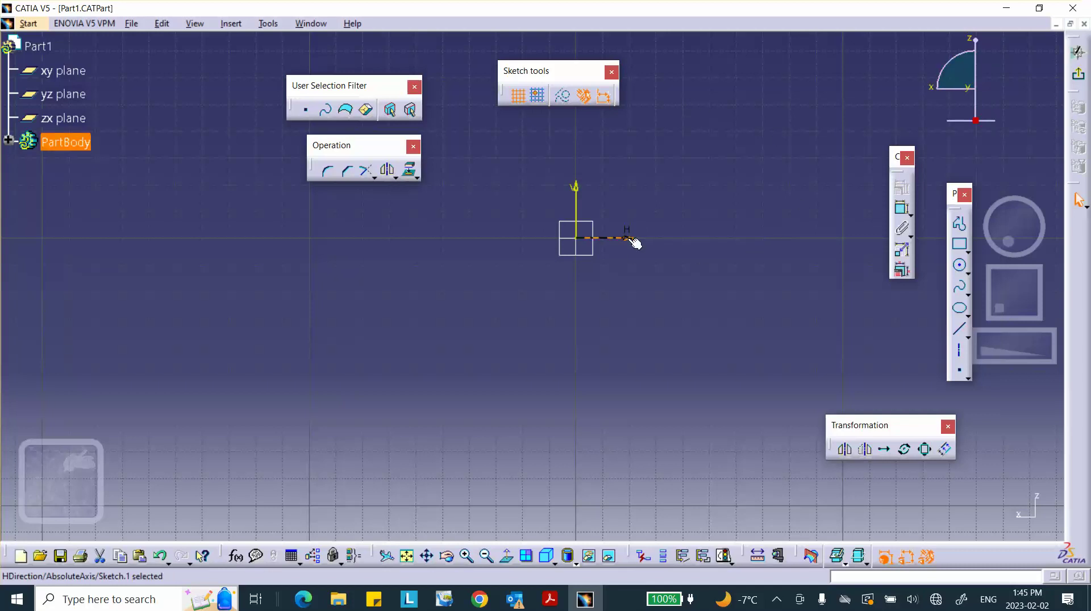
left_click(646, 259)
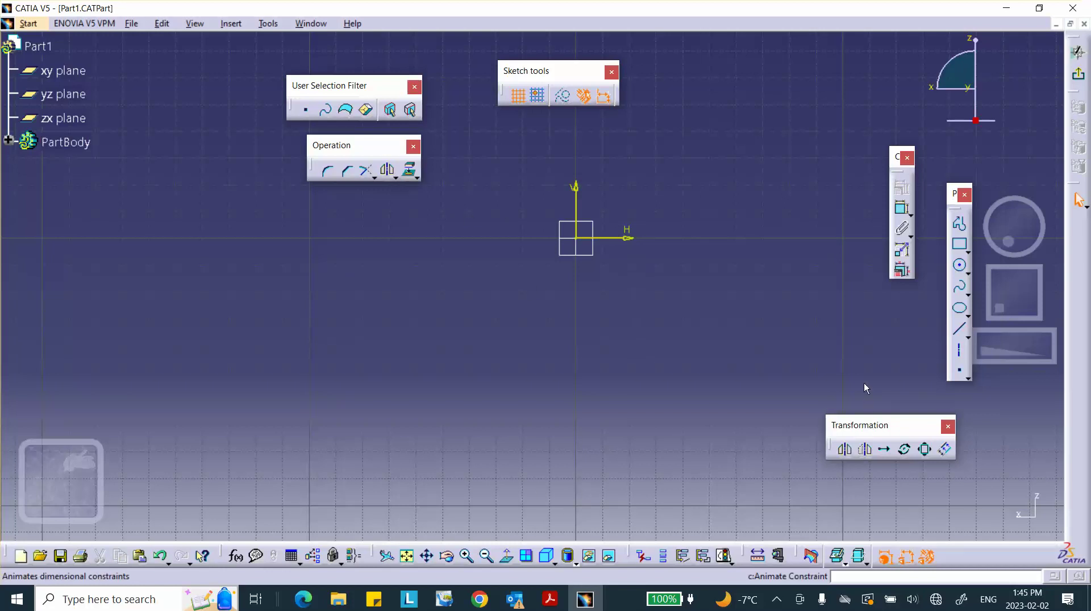
Sketch a profile from the origin: horizontal line about 1.16 in, downward vertical line about 3 in, and tangent semicircular hook about 0.74 in radius.
left_click(958, 224)
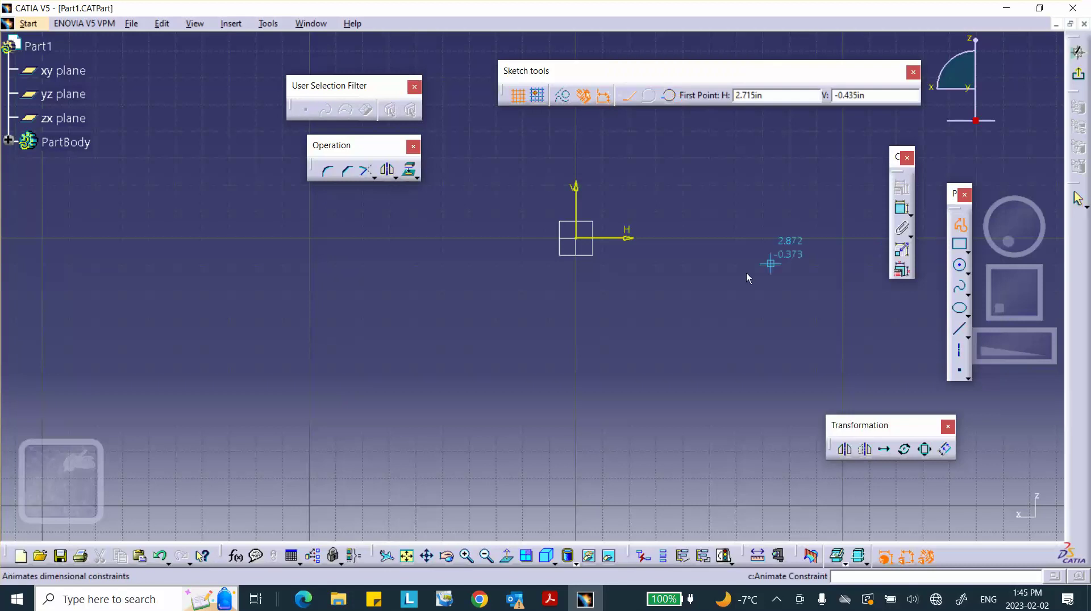
left_click(576, 238)
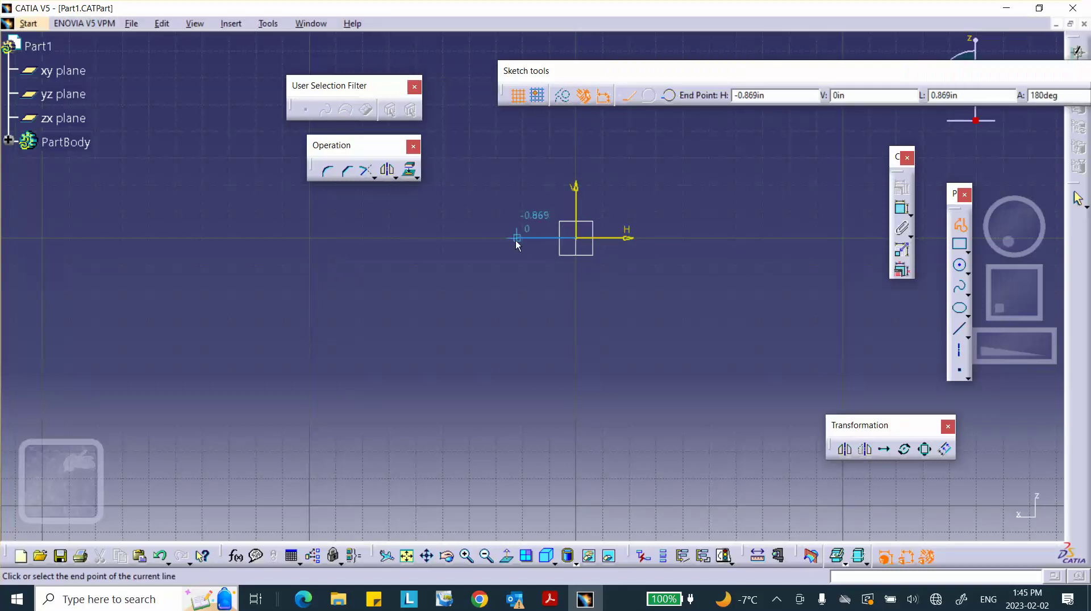
left_click(497, 238)
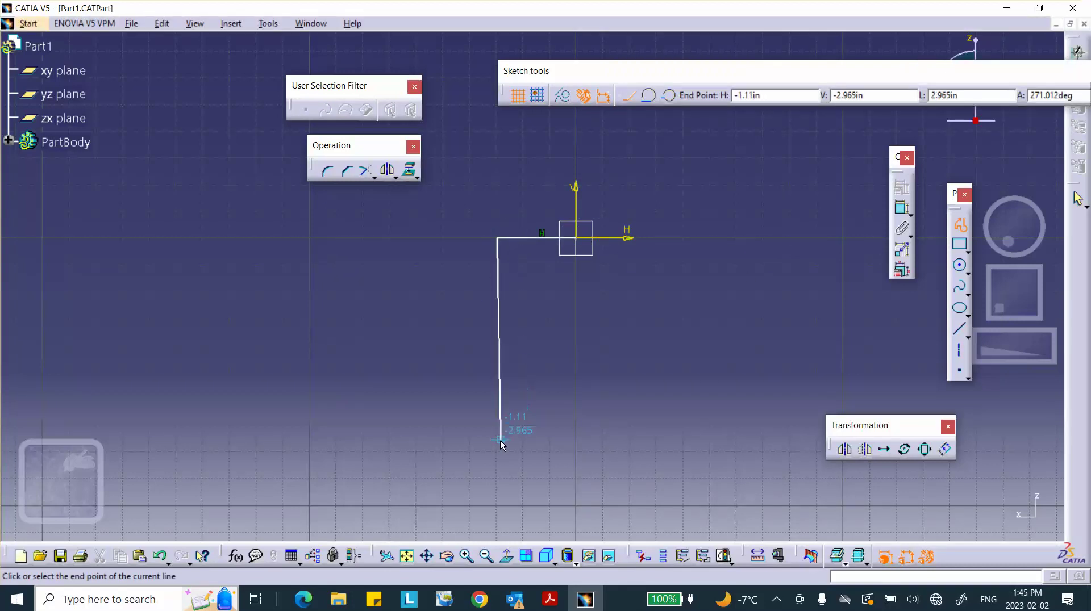
left_click_drag(497, 442, 429, 471)
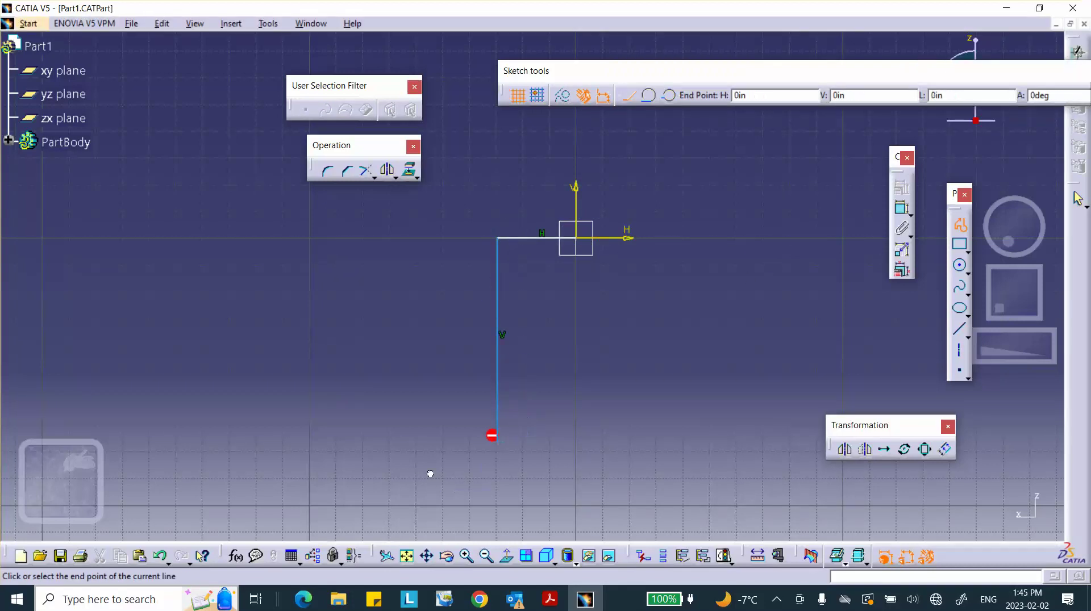
left_click(398, 442)
left_click(397, 441)
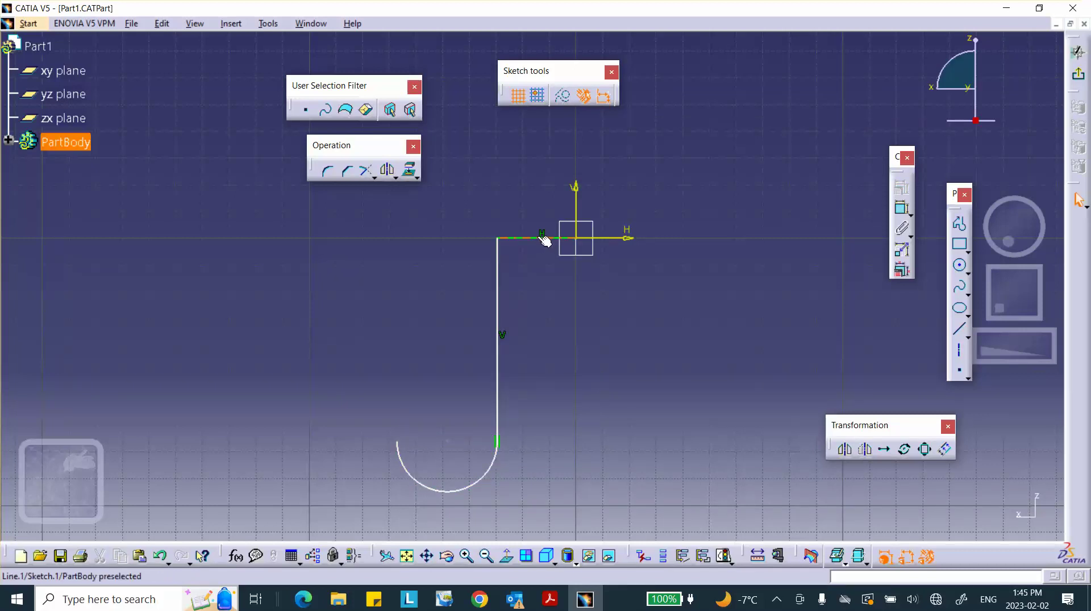
Dimension the profile's horizontal line and set its length to 1 in.
left_click(902, 208)
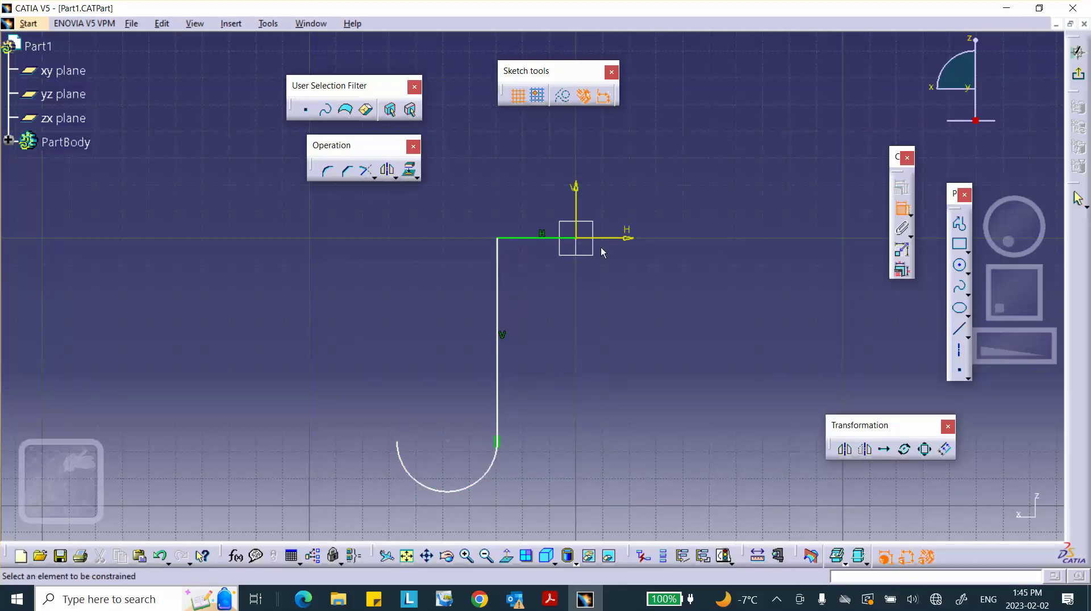
left_click(536, 236)
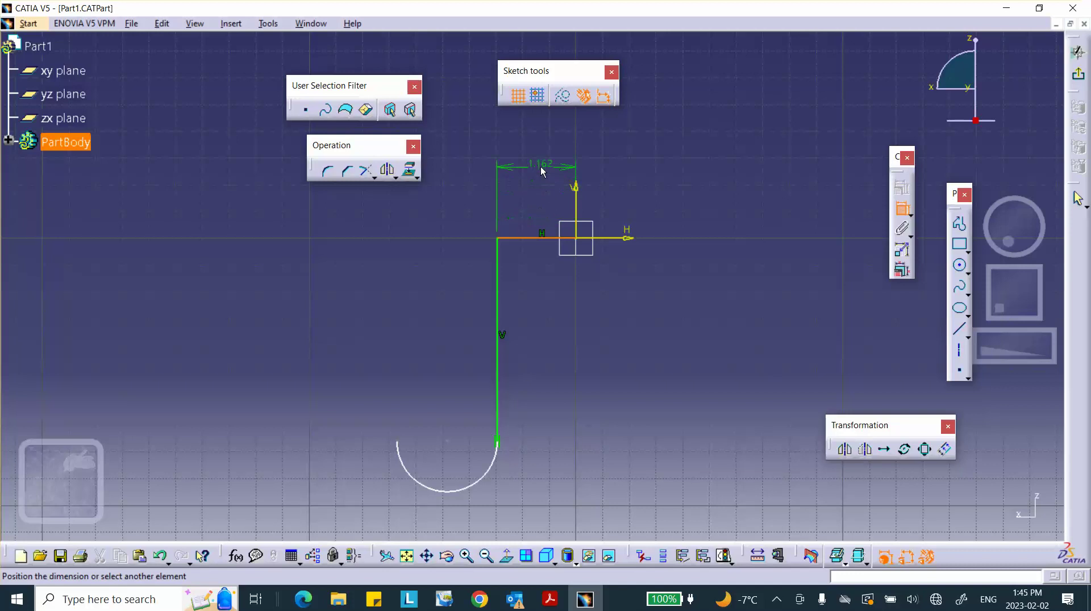
left_click(541, 166)
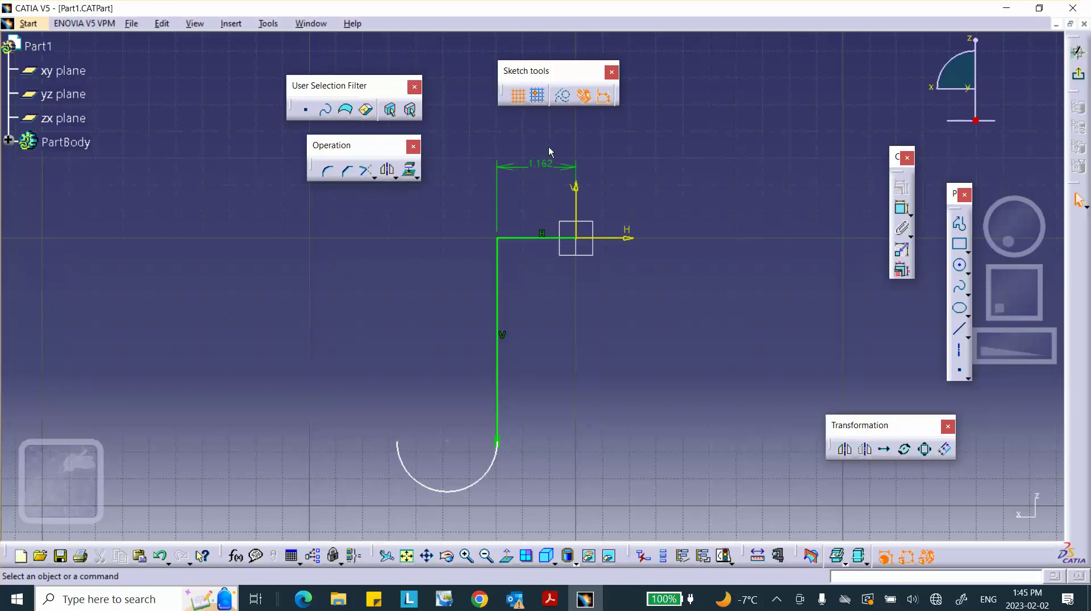
double_click(548, 164)
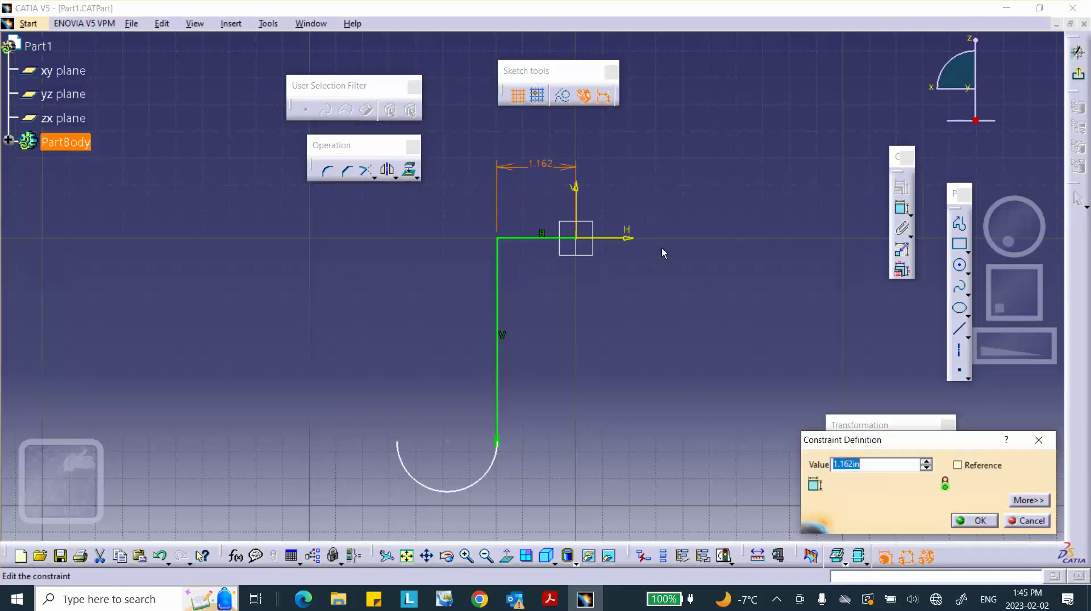
type("1")
key("Return")
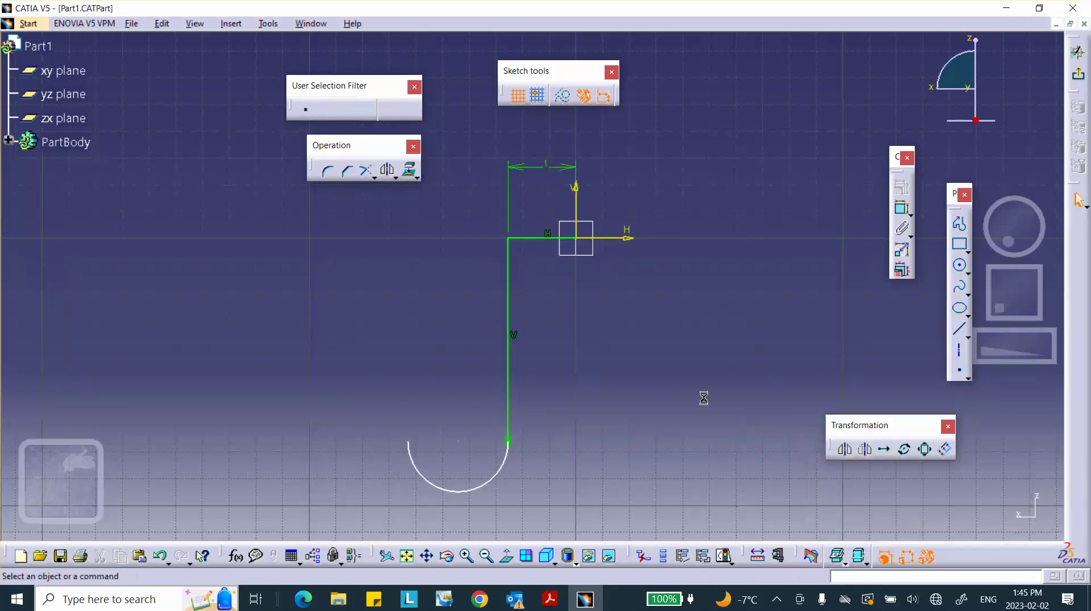
Dimension the profile's vertical line and set its length to 2 in.
left_click(903, 208)
left_click(508, 333)
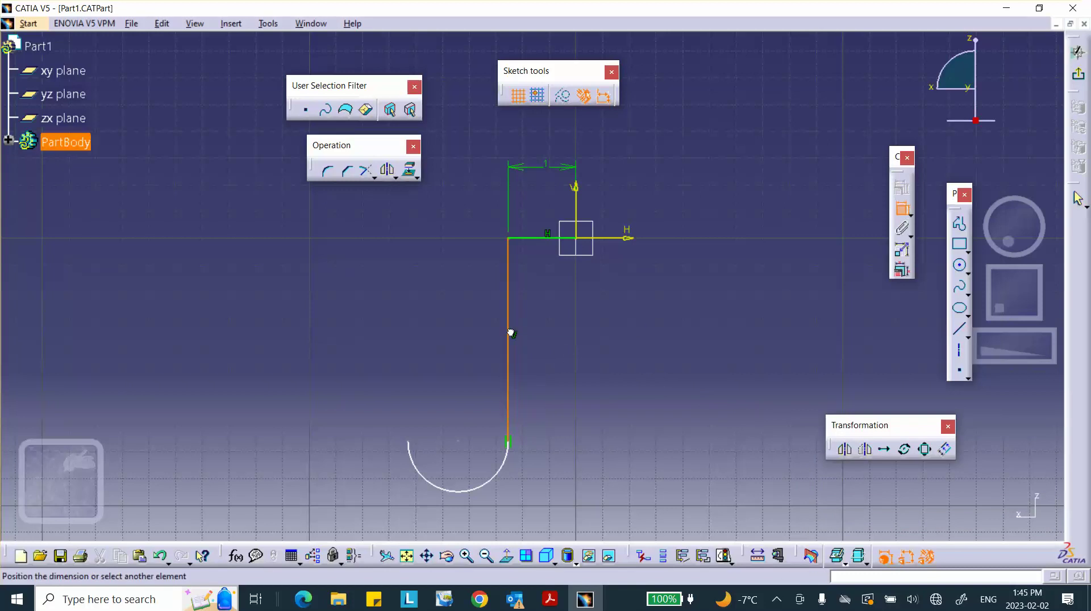
double_click(565, 334)
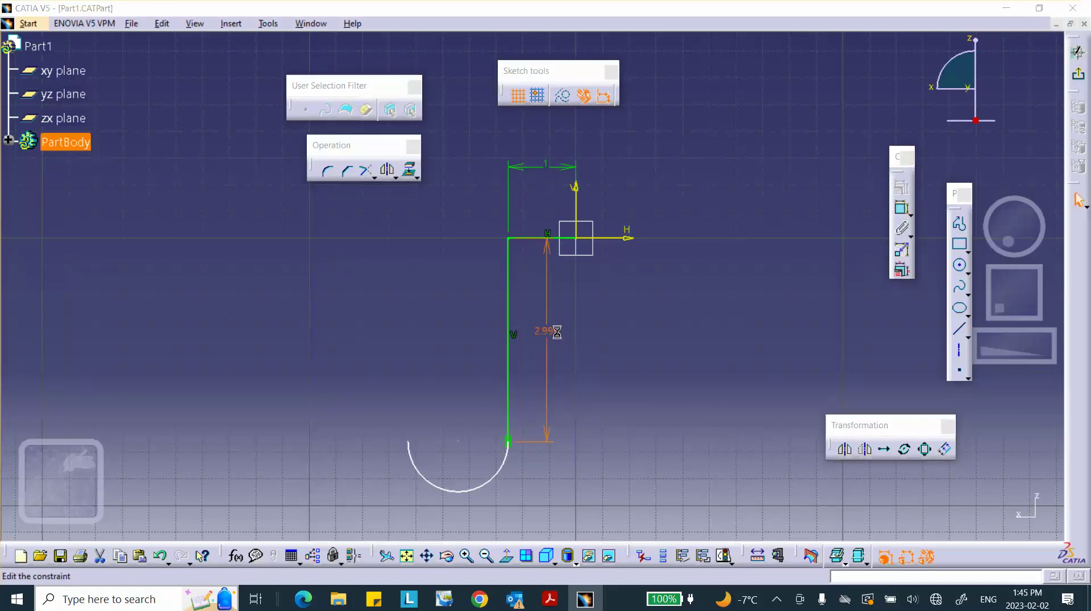
type("2")
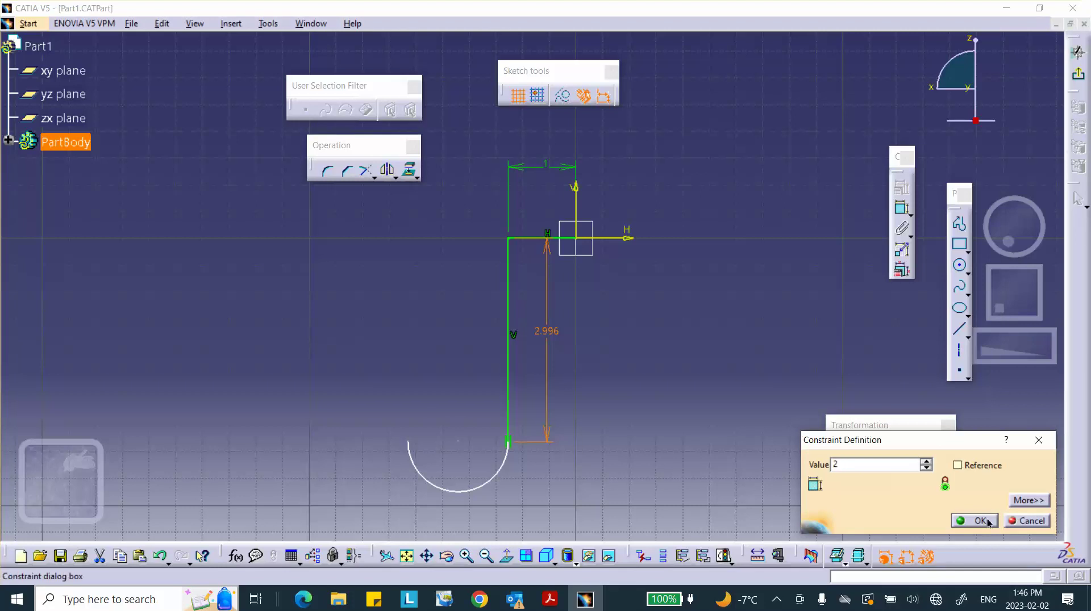
left_click(989, 520)
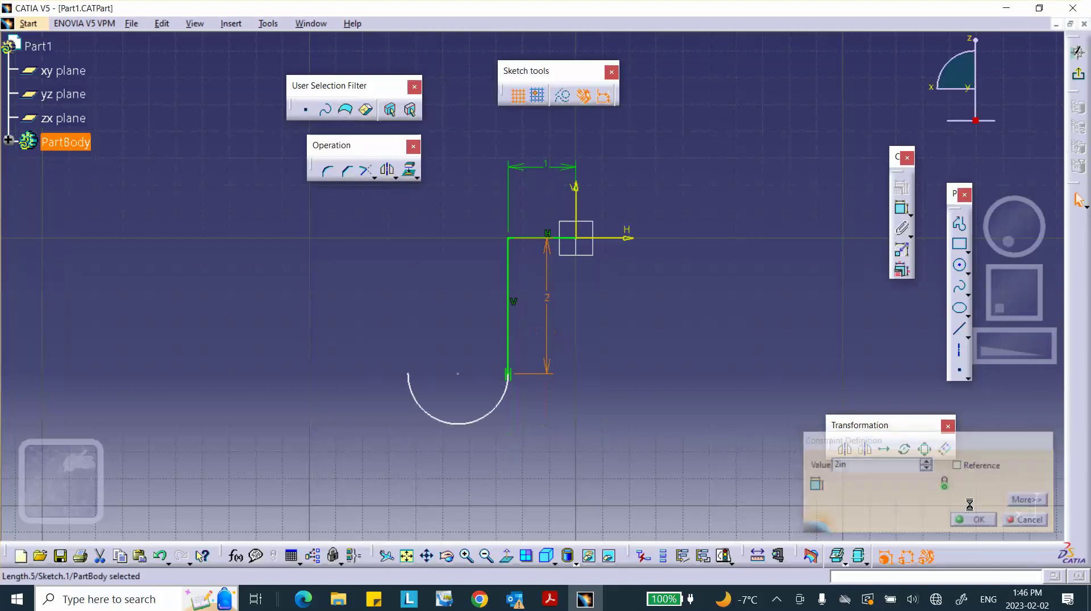
Constrain the hook arc's radius to 0.5 in and exit the sketch.
left_click(902, 208)
left_click(500, 418)
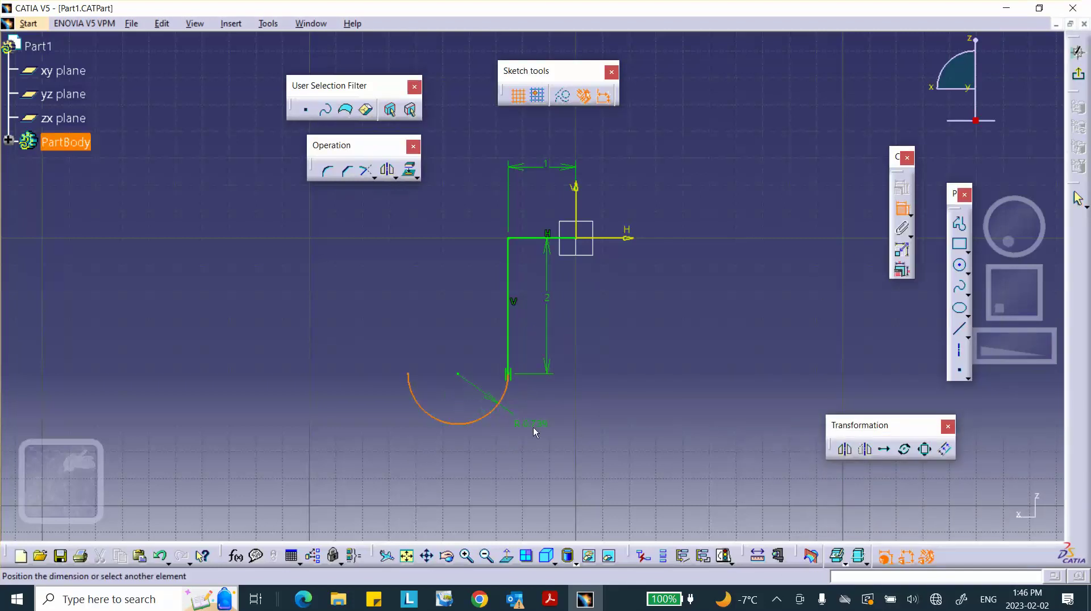
double_click(544, 428)
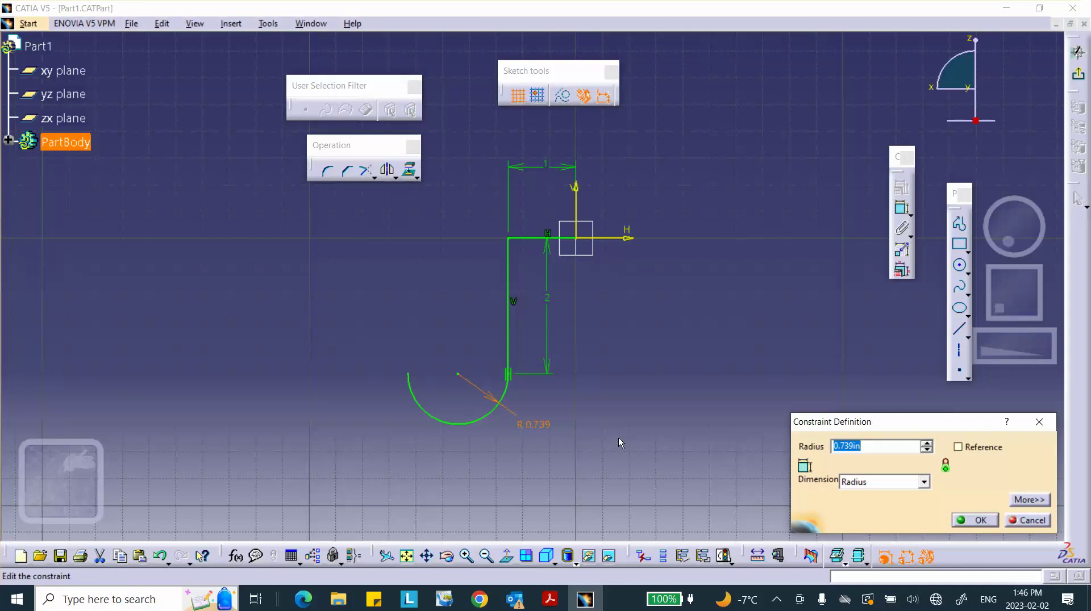
type(".5")
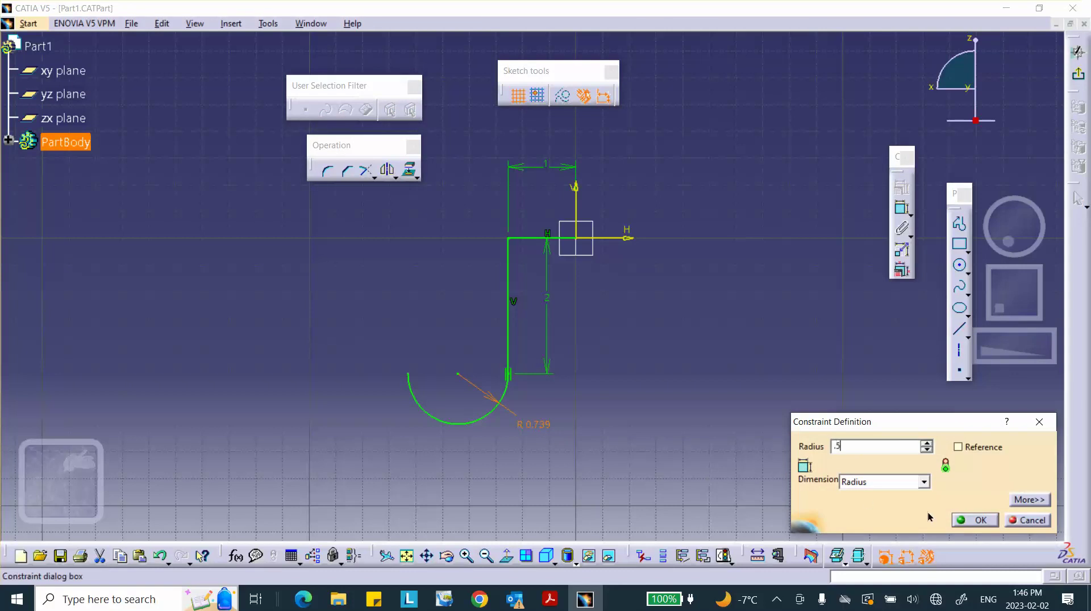
left_click(971, 525)
left_click(1077, 74)
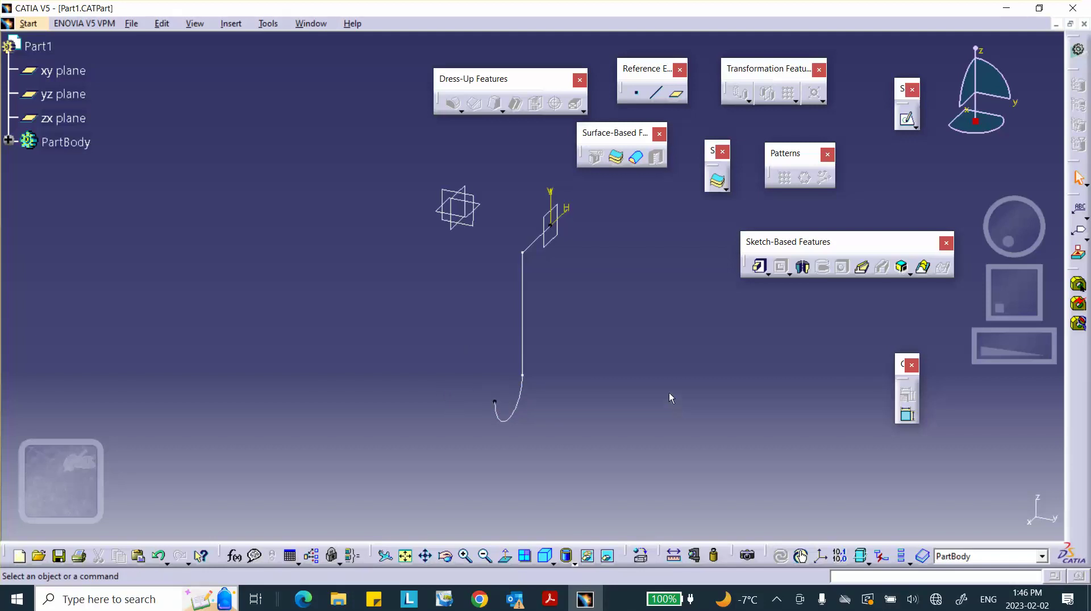
Define a Point-Direction line starting at the hook arc's free end and running along the Y Component.
left_click(654, 98)
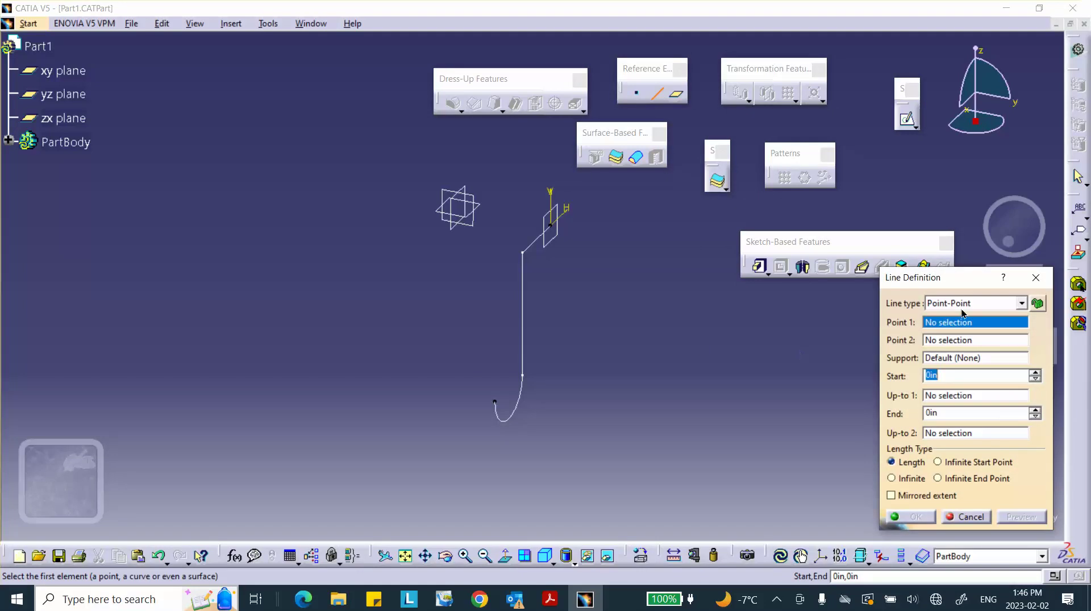
left_click(1022, 304)
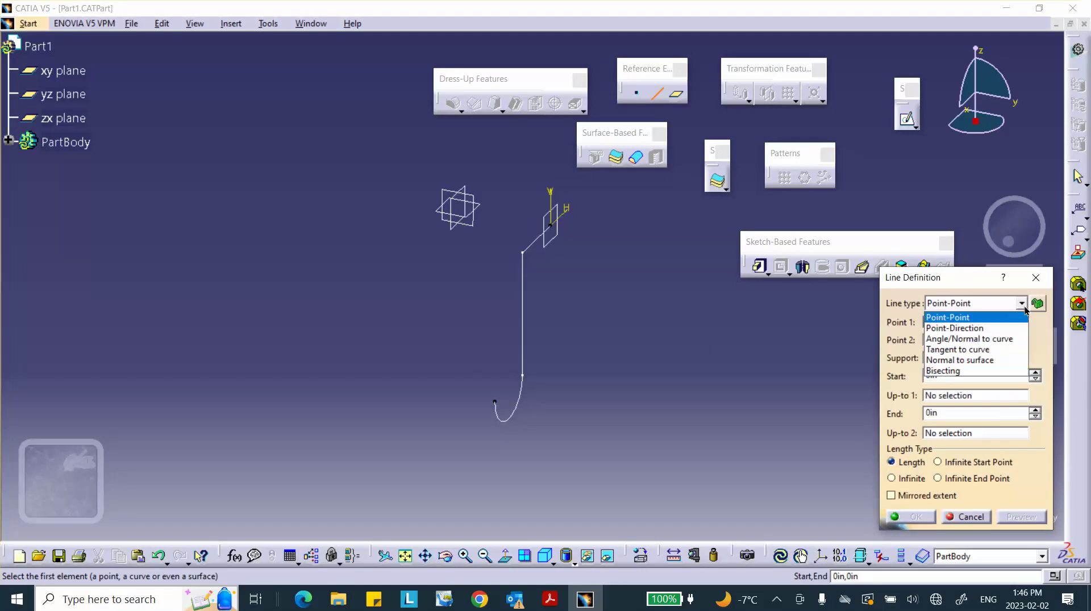
left_click(989, 328)
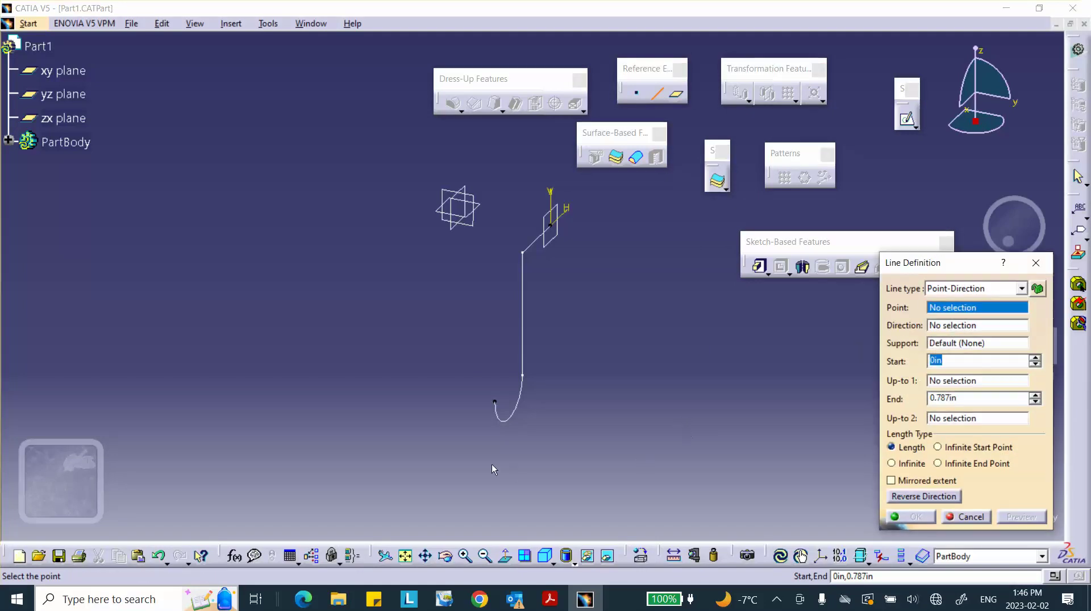
left_click(495, 401)
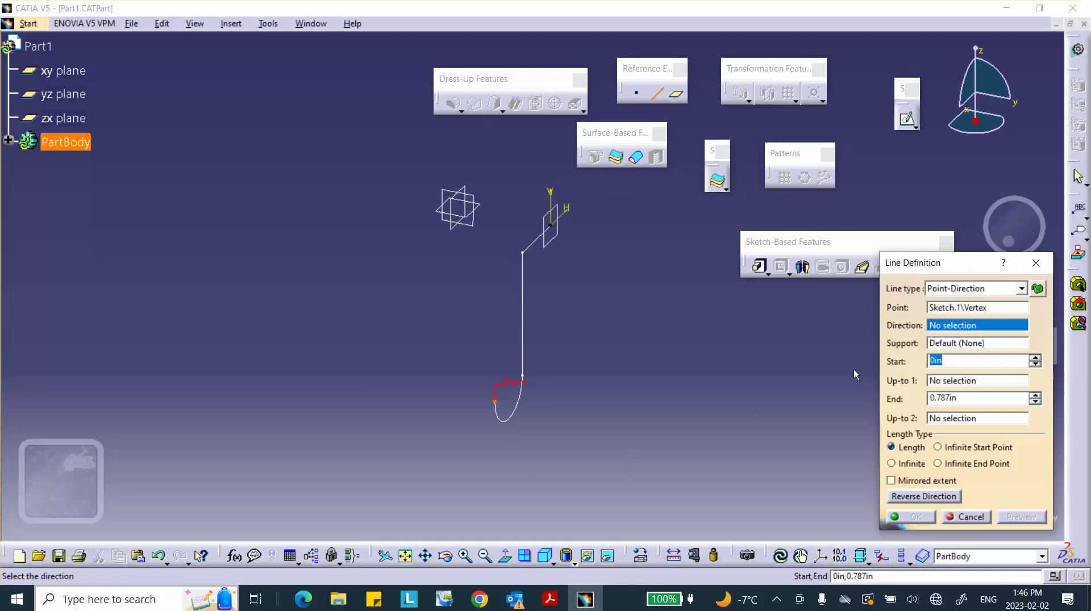
right_click(950, 330)
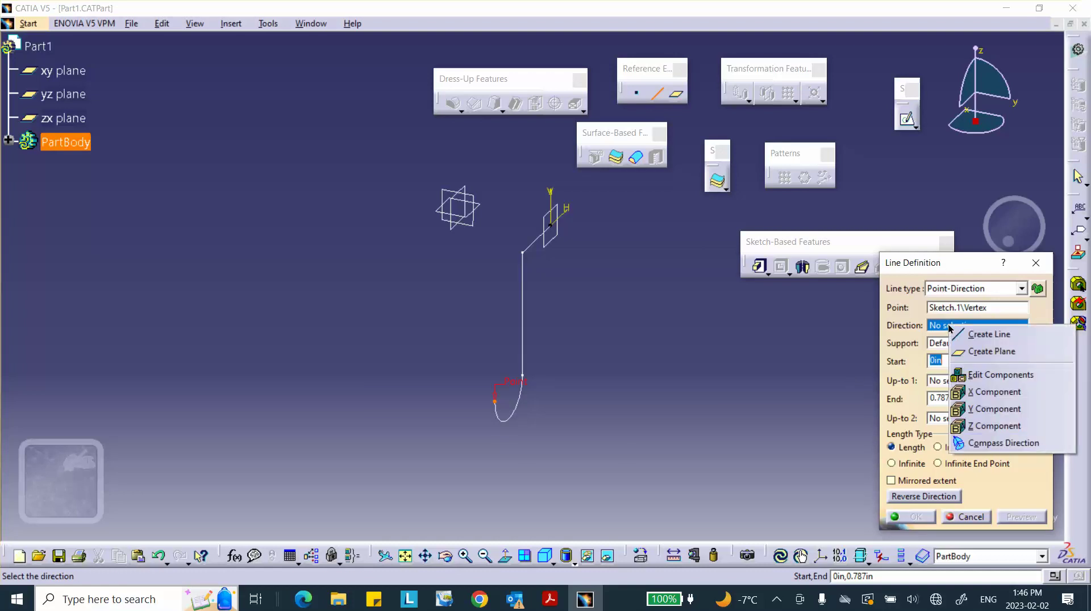
left_click(979, 410)
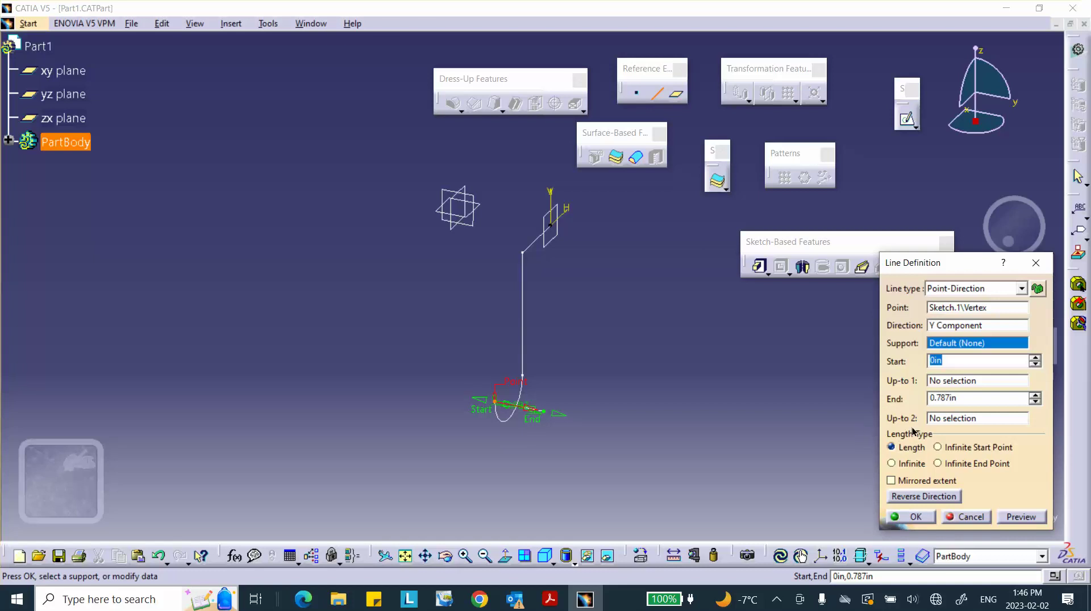
Reverse the line's direction, set its end to 1.5 in and create it.
left_click(908, 498)
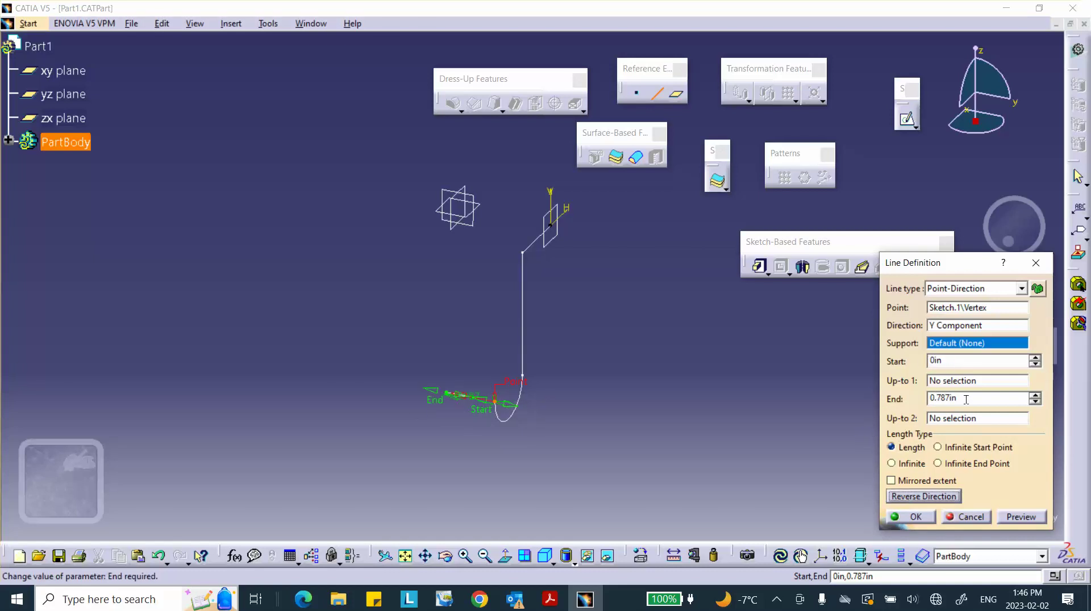
left_click_drag(964, 398, 848, 389)
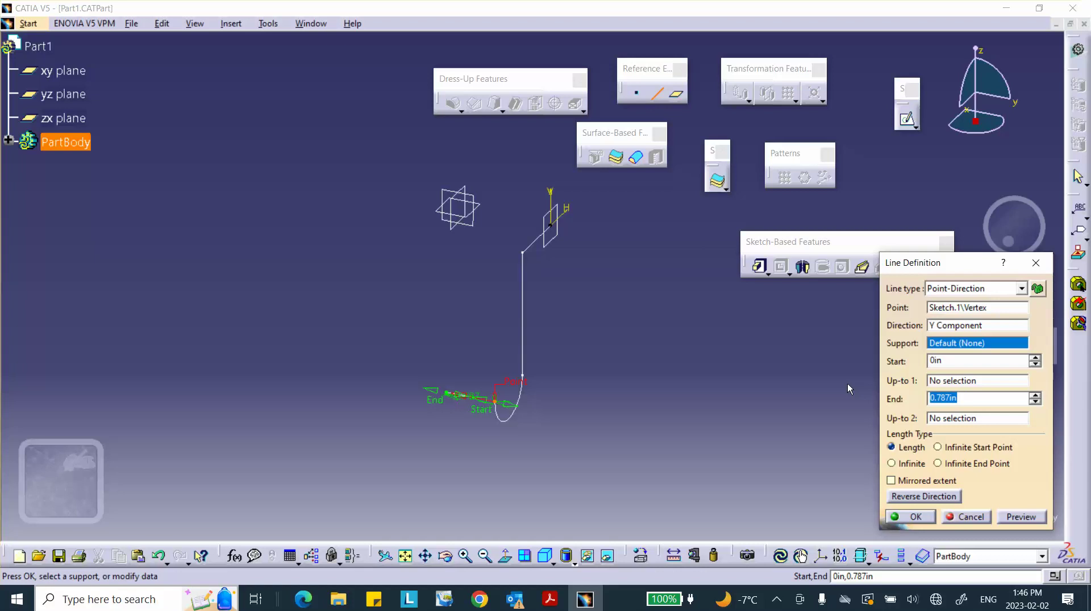
type("1.5")
left_click(912, 515)
Switch to the Wireframe and Surface Design workbench.
middle_click_drag(608, 348, 602, 306)
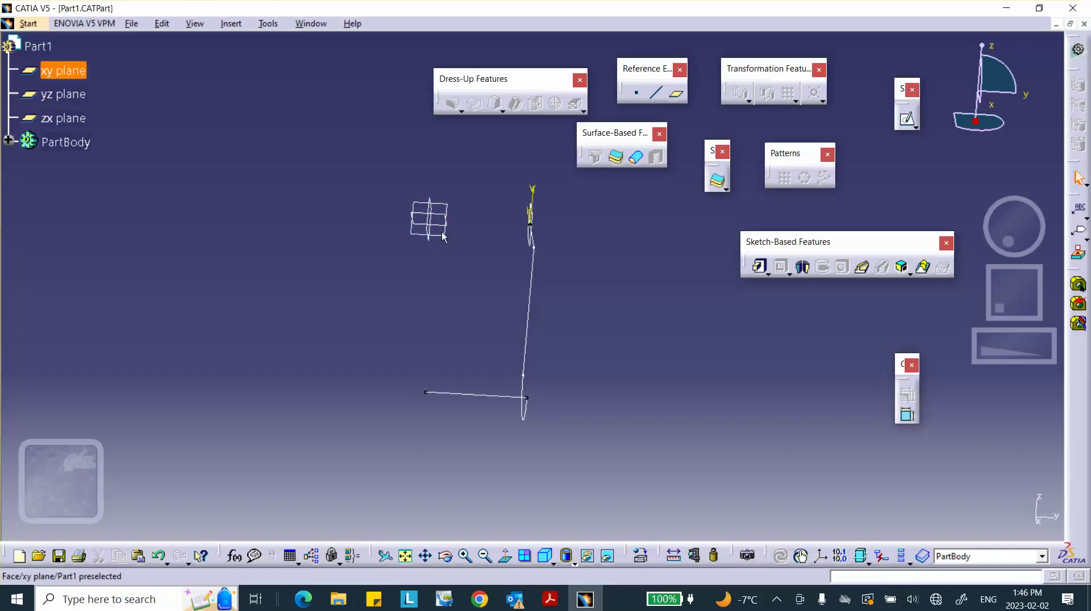
middle_click_drag(602, 315, 456, 329)
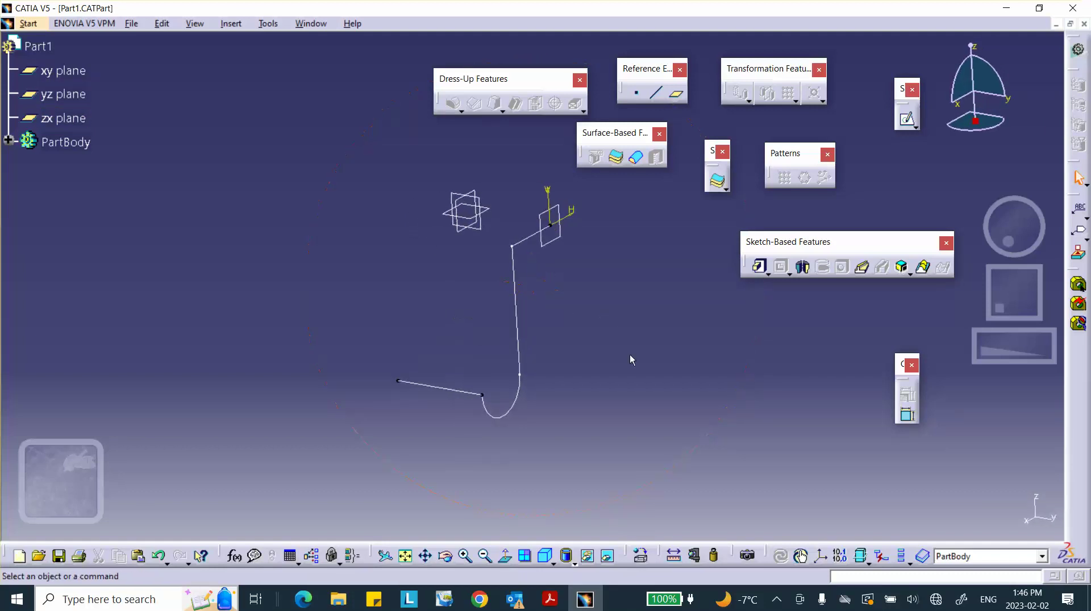
middle_click_drag(732, 344, 734, 375)
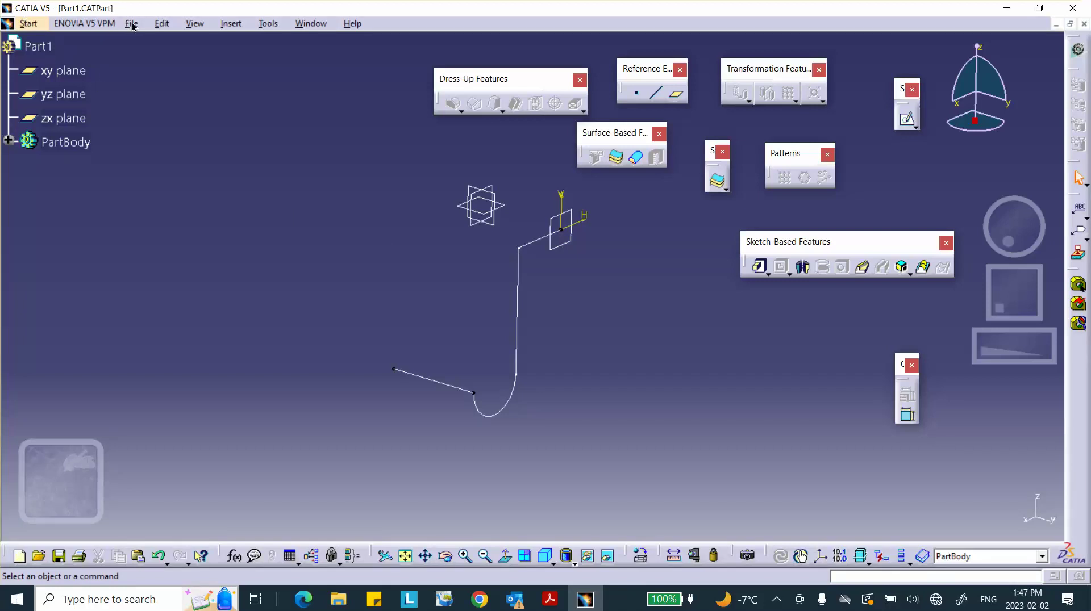
left_click(27, 24)
mouse_move(89, 180)
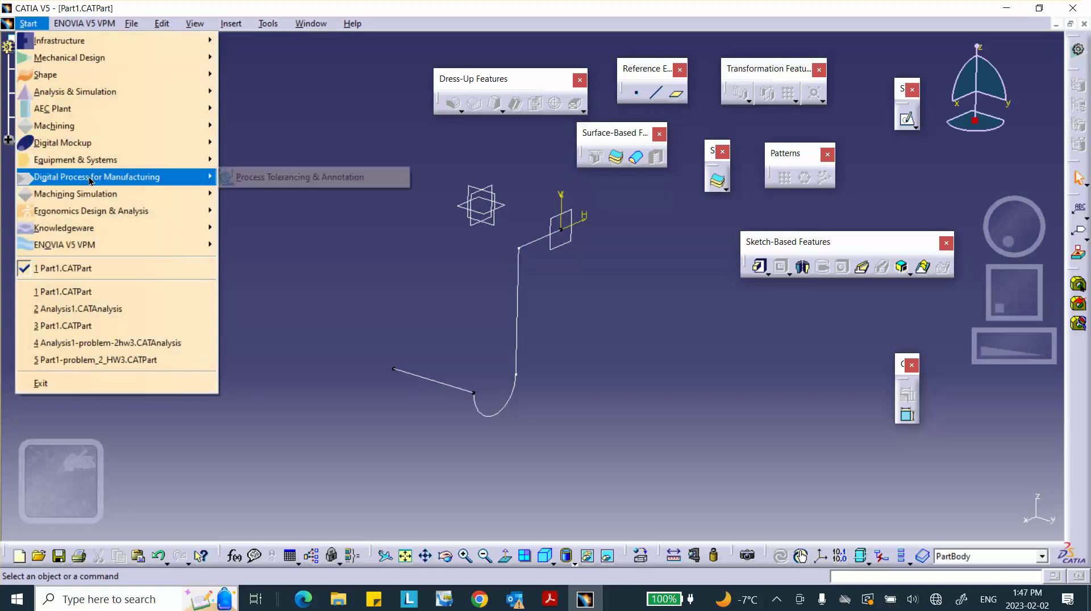
mouse_move(83, 64)
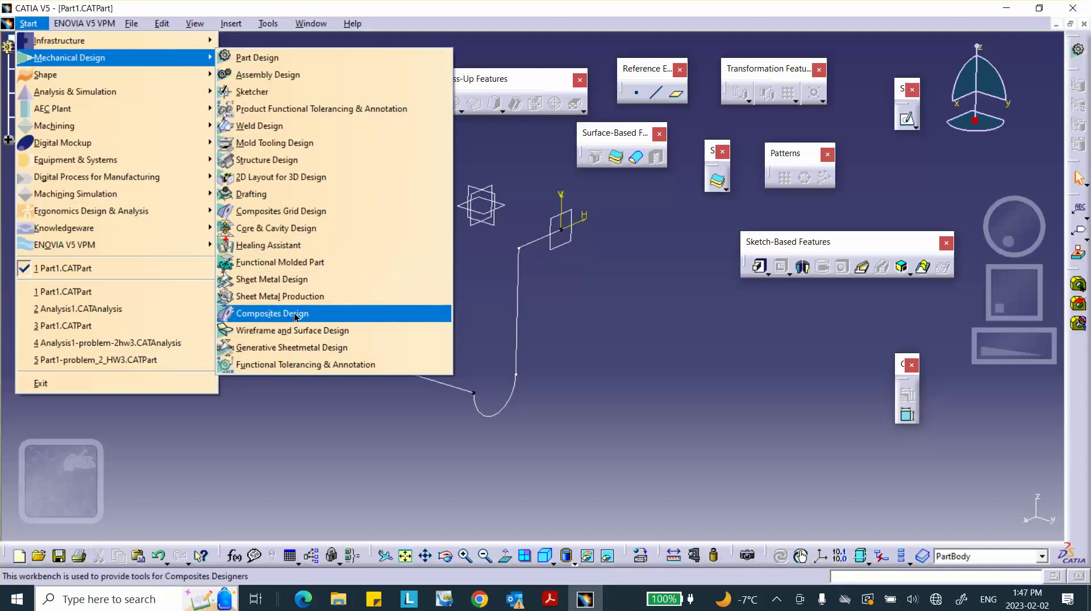
left_click(288, 334)
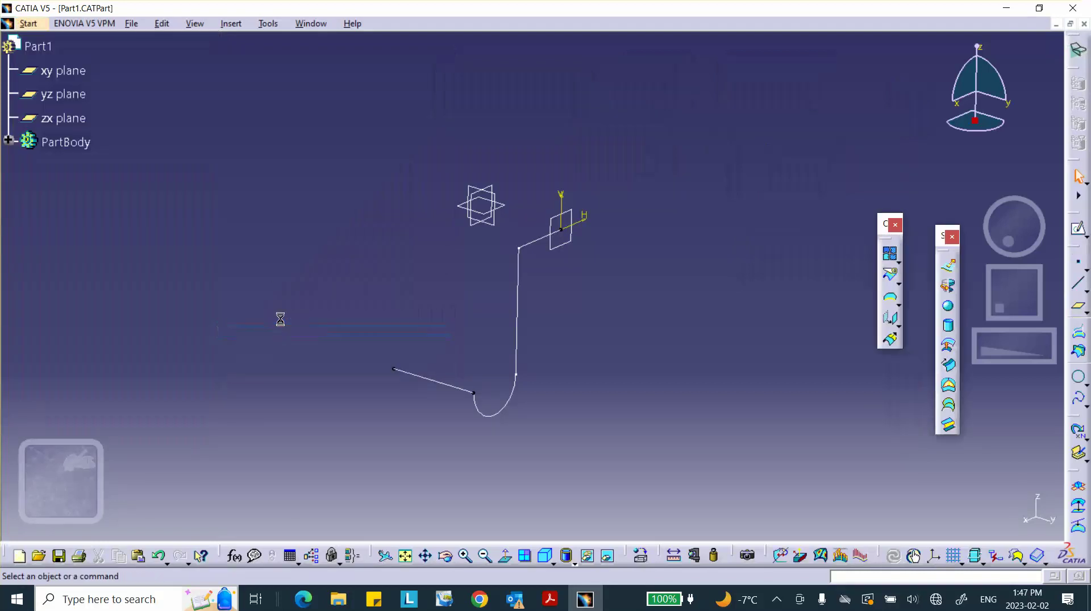
Join the hook sketch and the straight line at its free end into one curve.
left_click(891, 255)
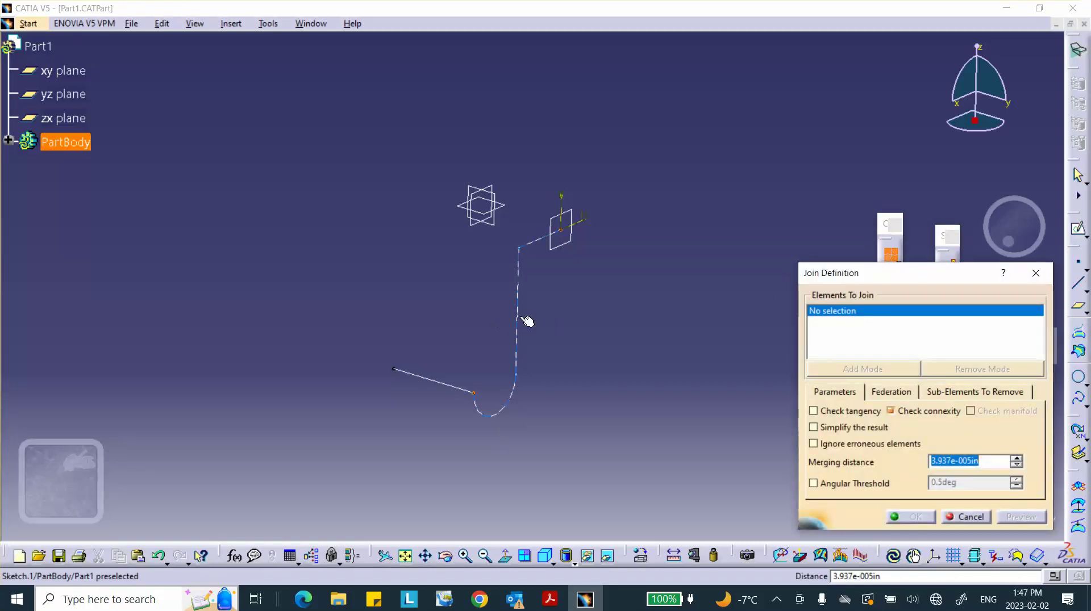
left_click(519, 317)
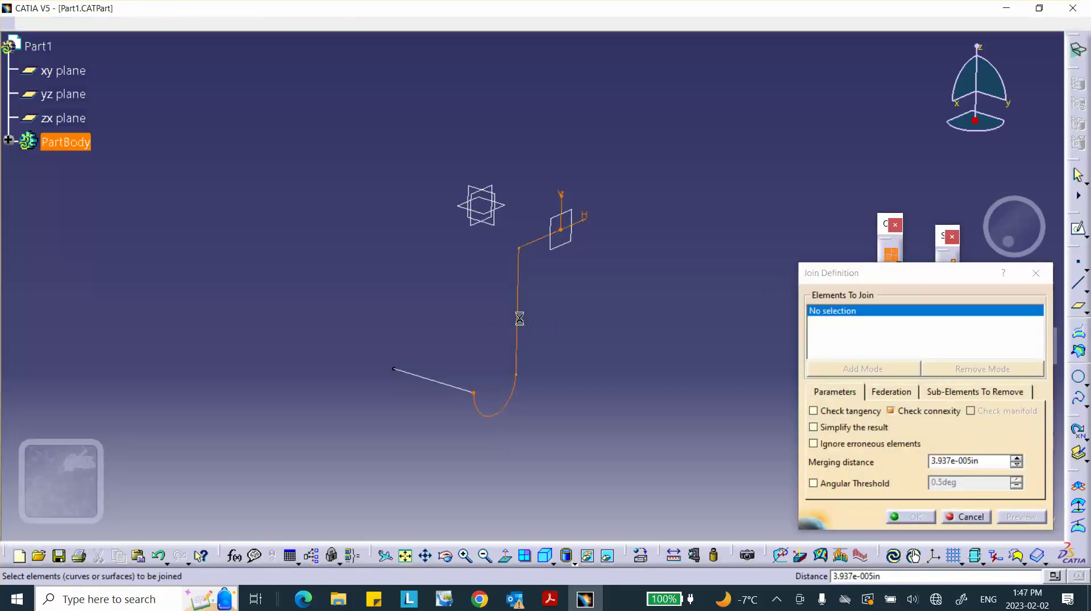
left_click(438, 382)
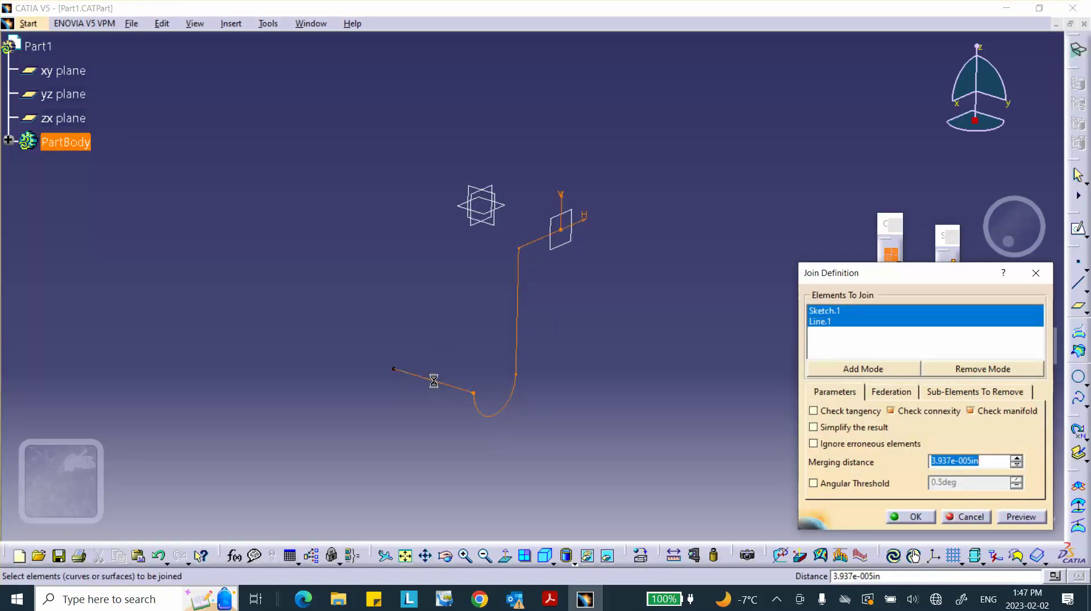
left_click(915, 518)
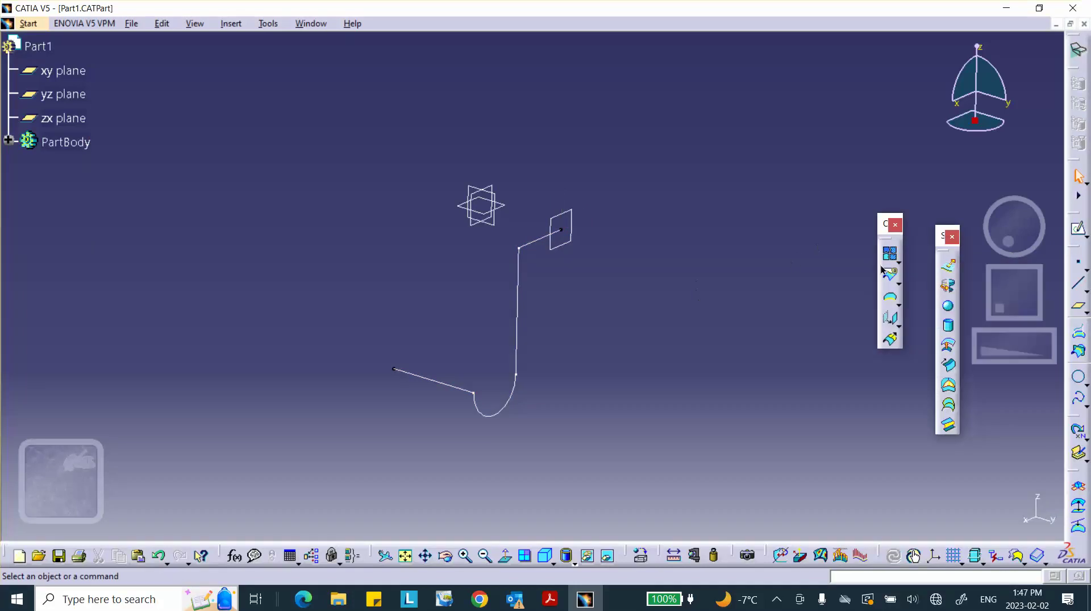
Apply Steel from the Metal materials of the Default Material Catalog to the whole part and save the file.
left_click(642, 556)
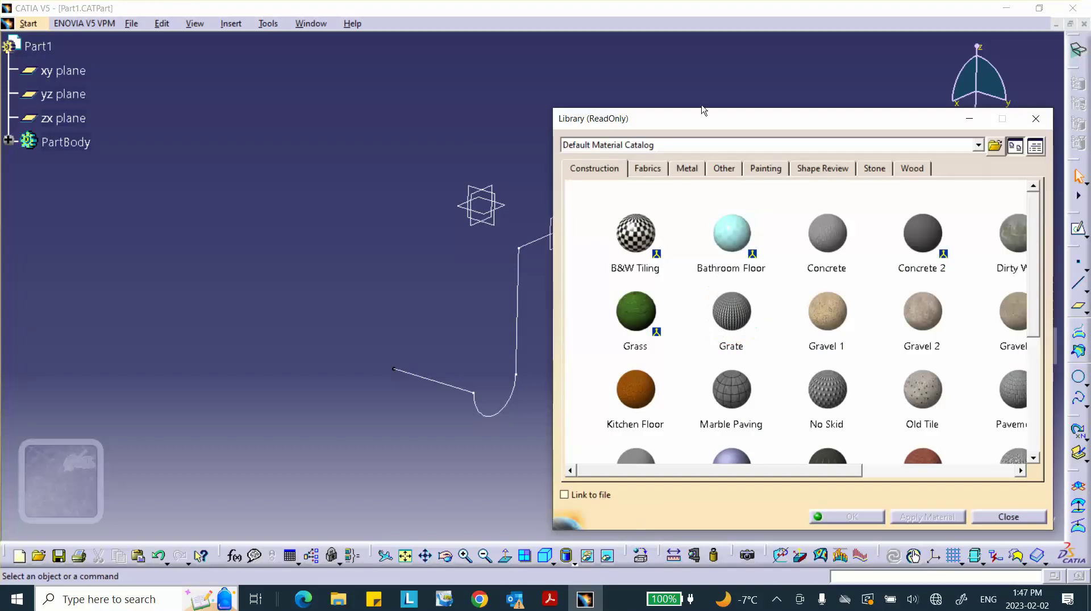
left_click(687, 168)
left_click(645, 272)
key("Down")
key("Down")
key("Down")
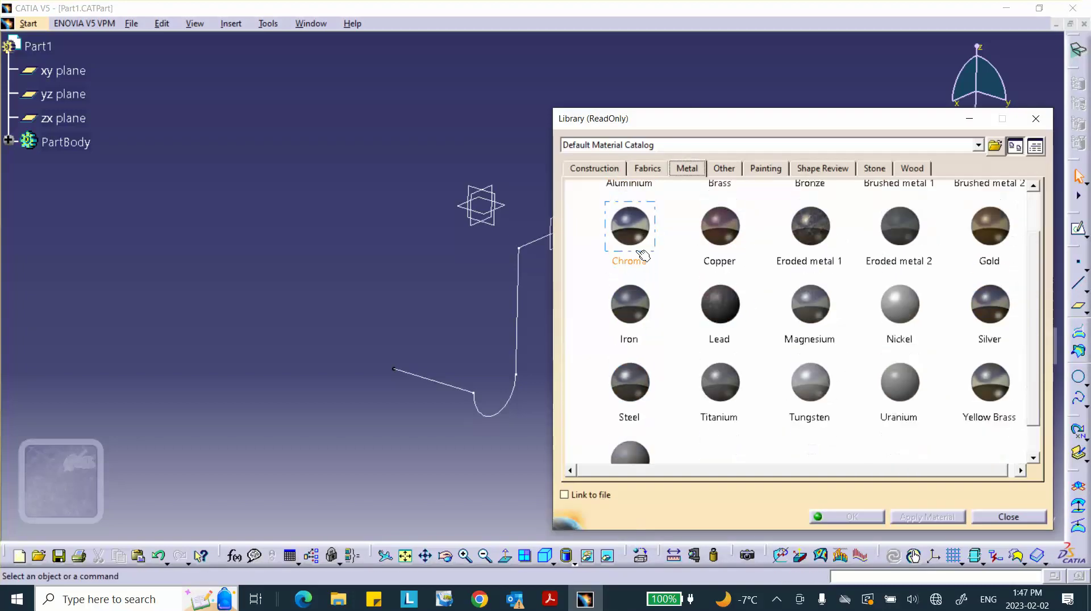
left_click(50, 46)
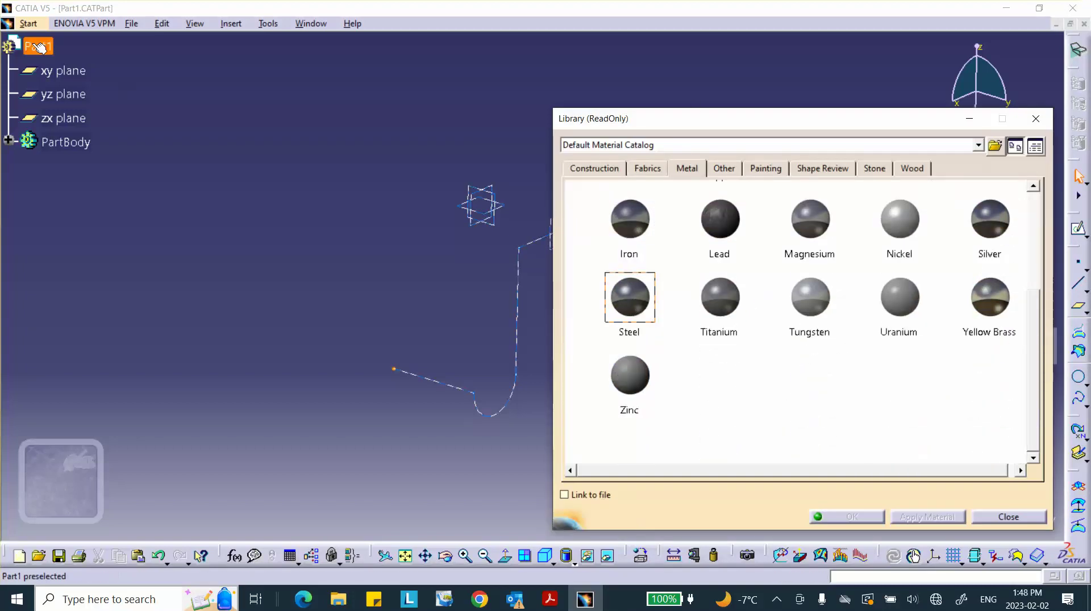
left_click(847, 517)
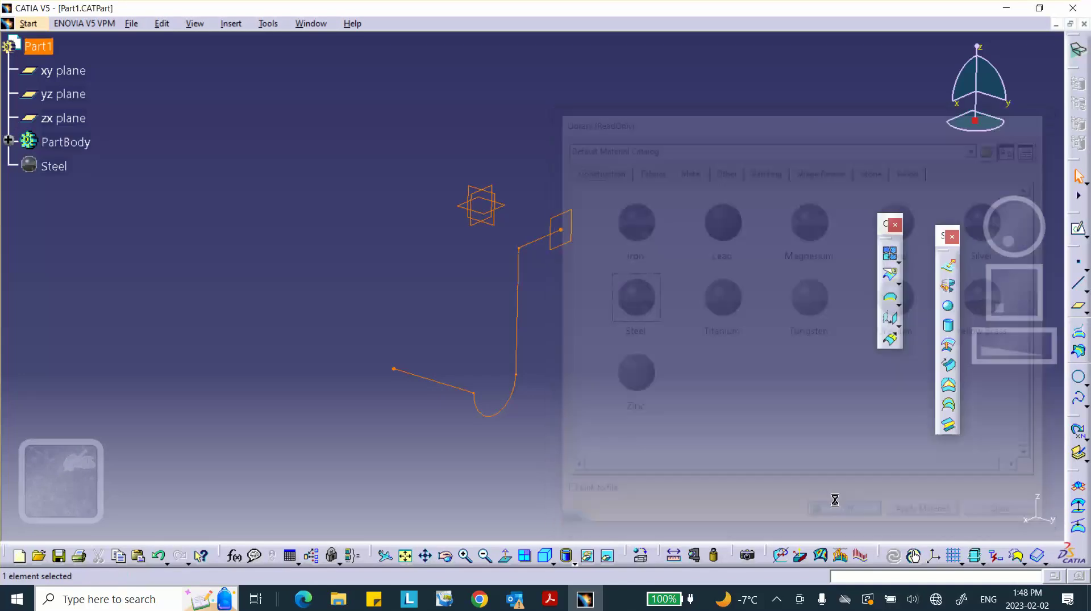
left_click(59, 557)
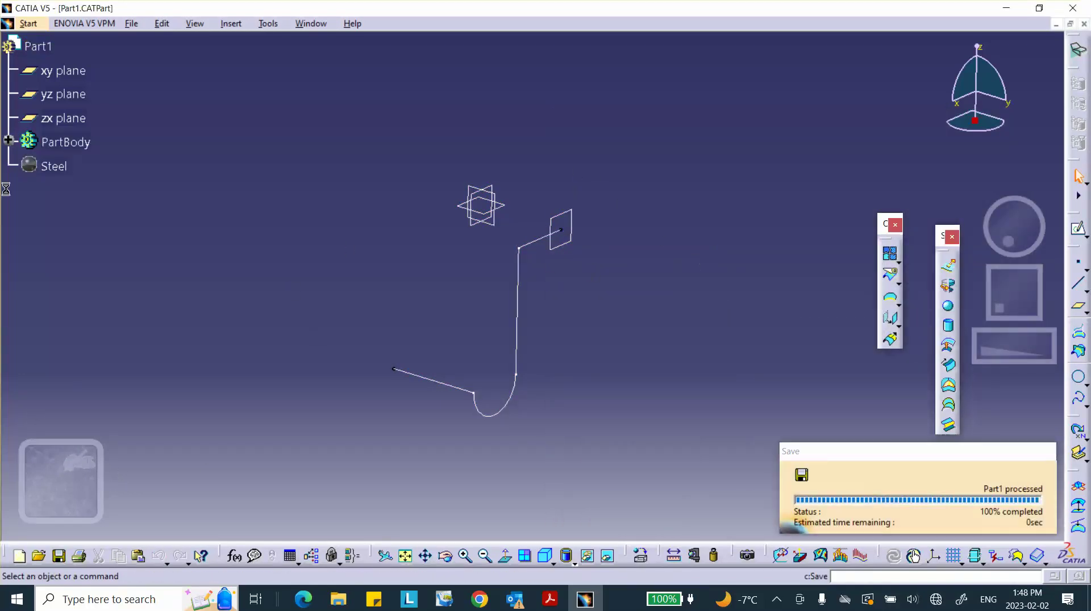
left_click(50, 166)
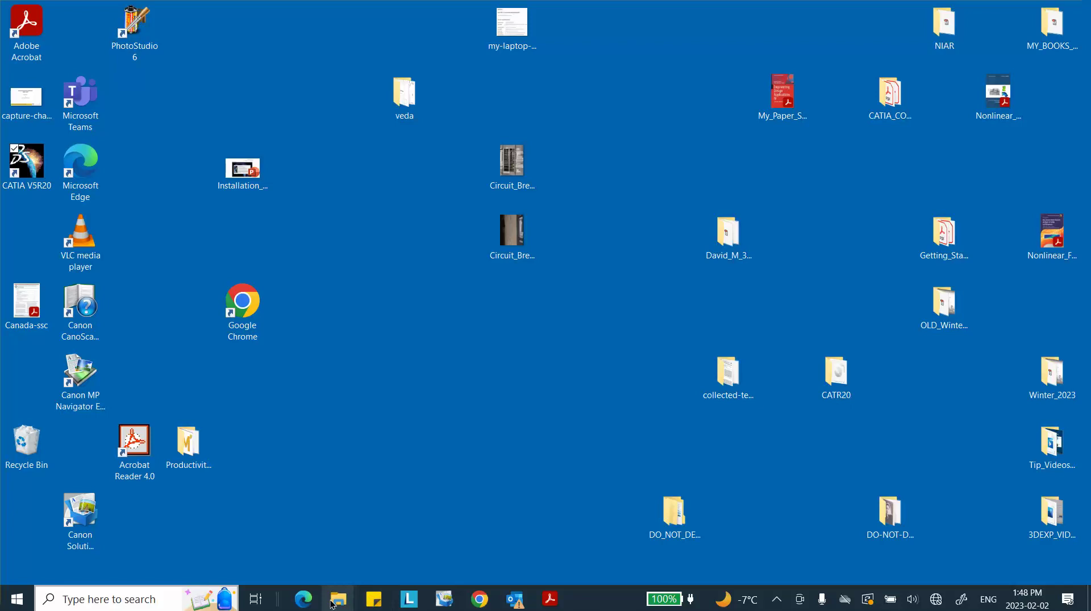
mouse_move(338, 604)
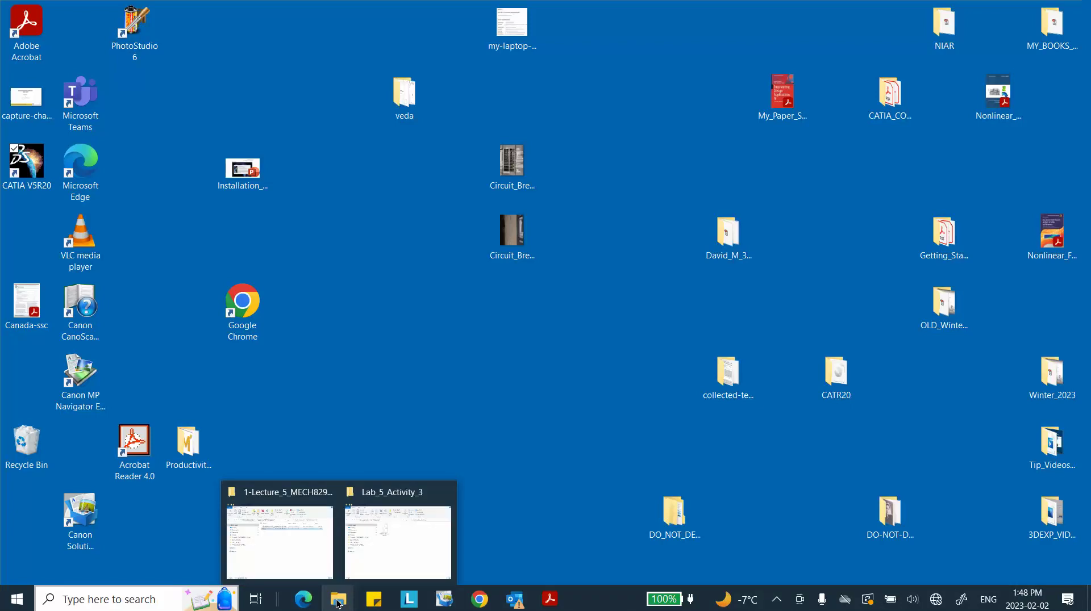
mouse_move(357, 553)
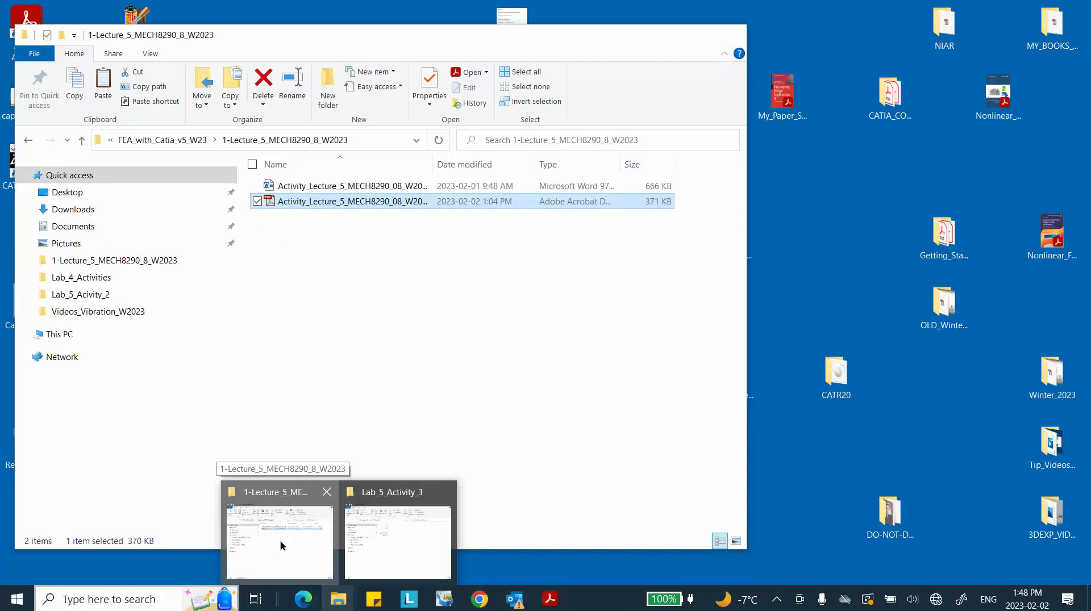
left_click(281, 544)
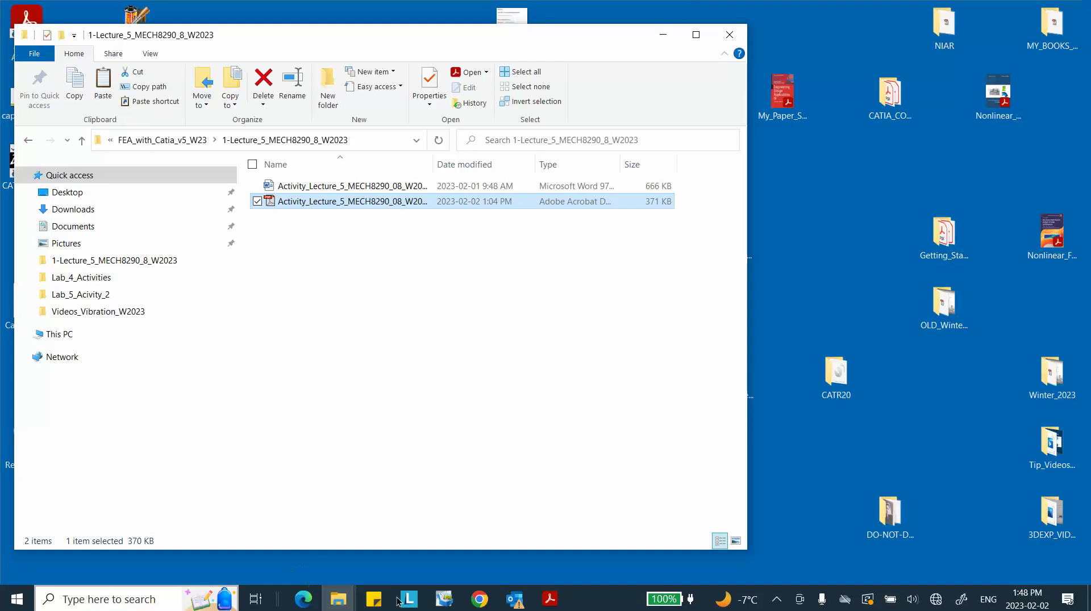
left_click(661, 34)
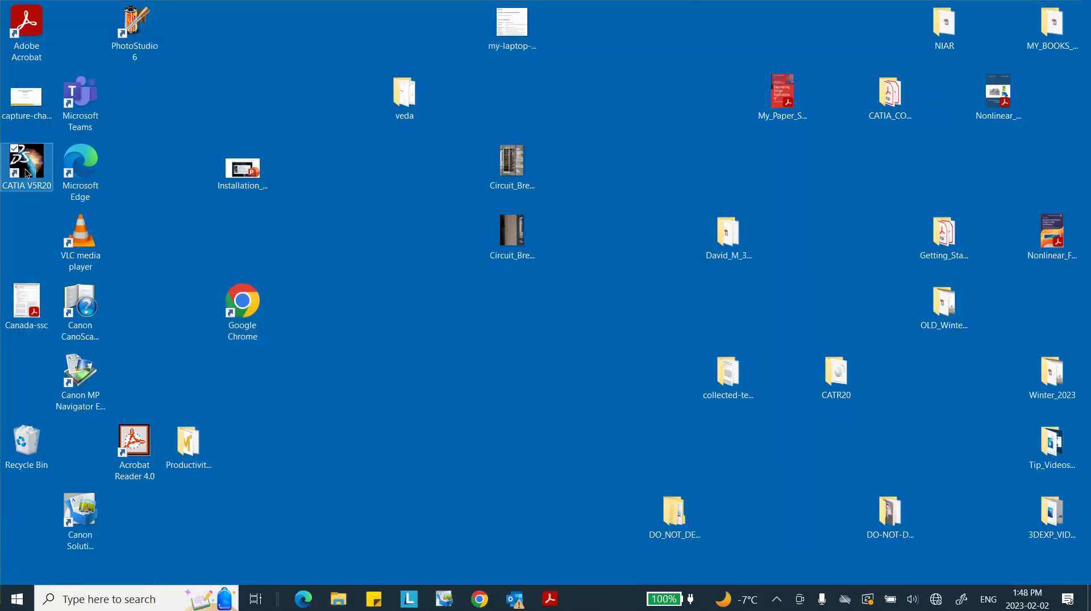
Relaunch CATIA V5, dismiss the License Manager dialogs and reopen the most recent Part1.CATPart.
double_click(27, 172)
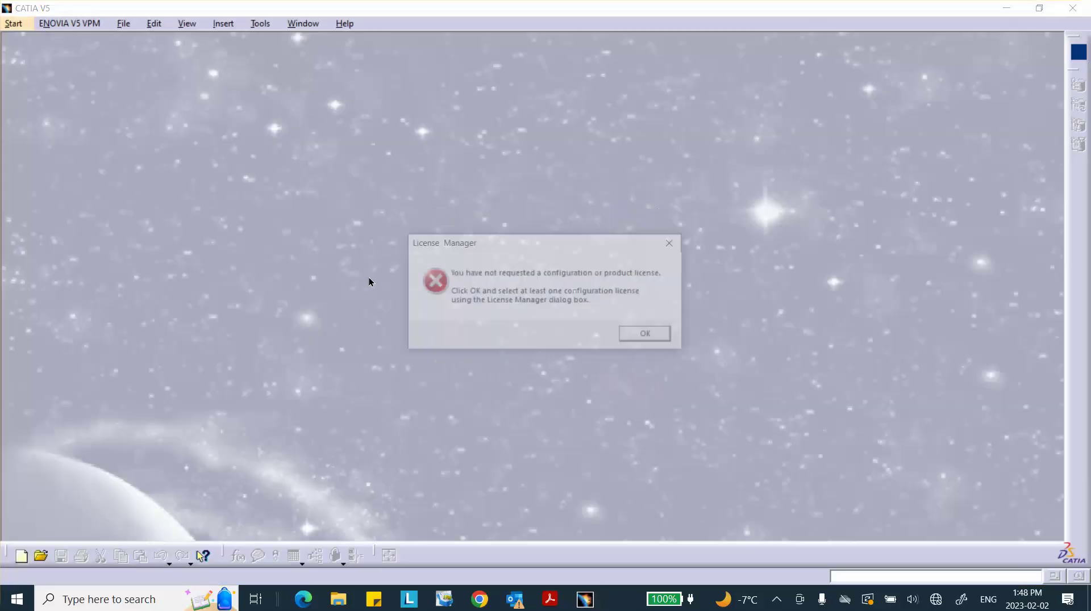
left_click(653, 337)
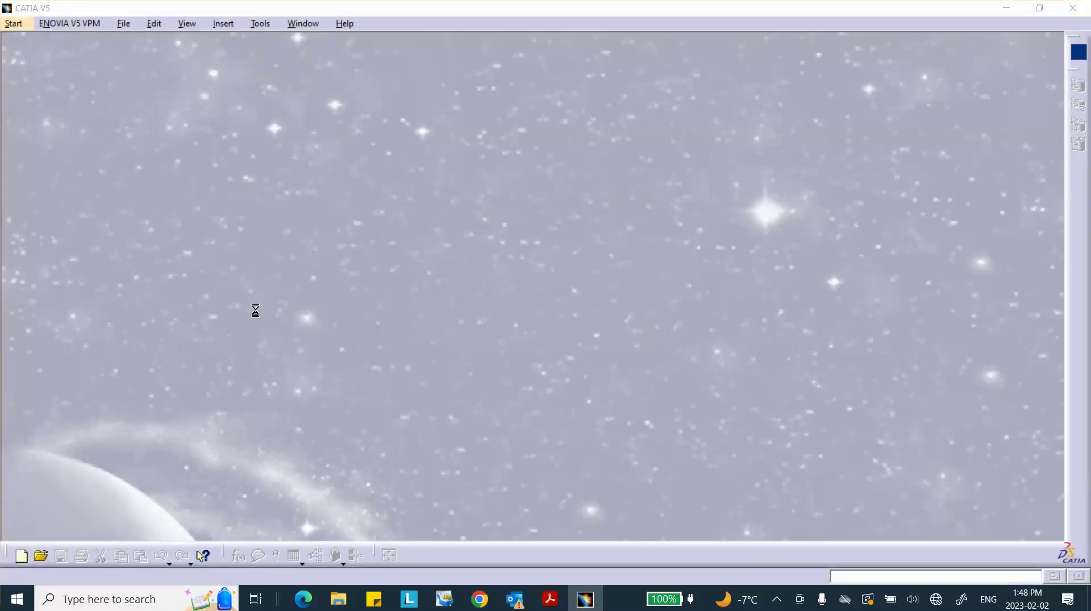
left_click(586, 330)
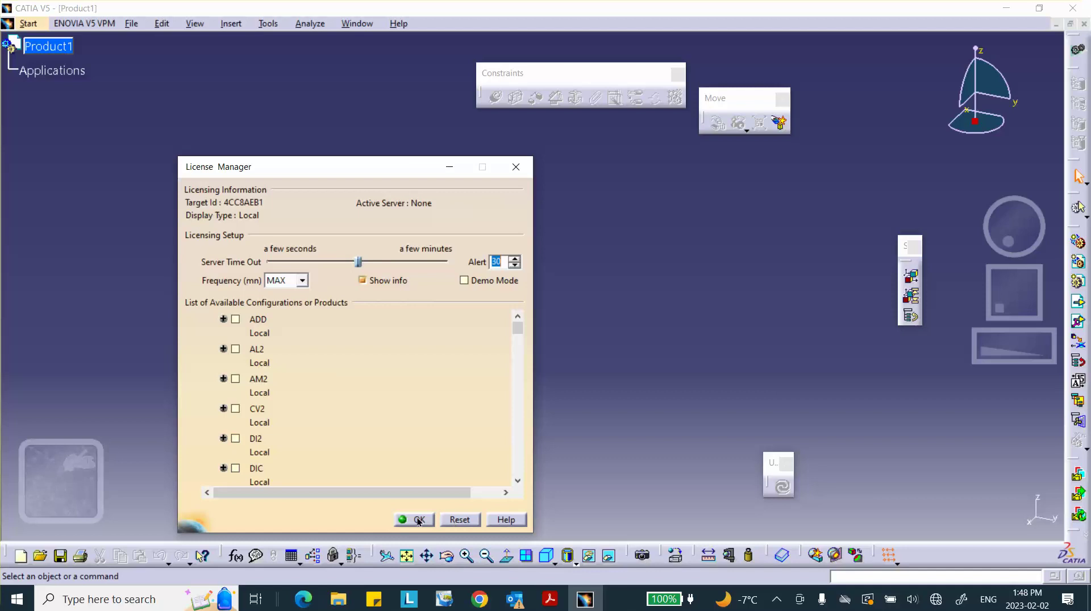
left_click(419, 520)
left_click(29, 25)
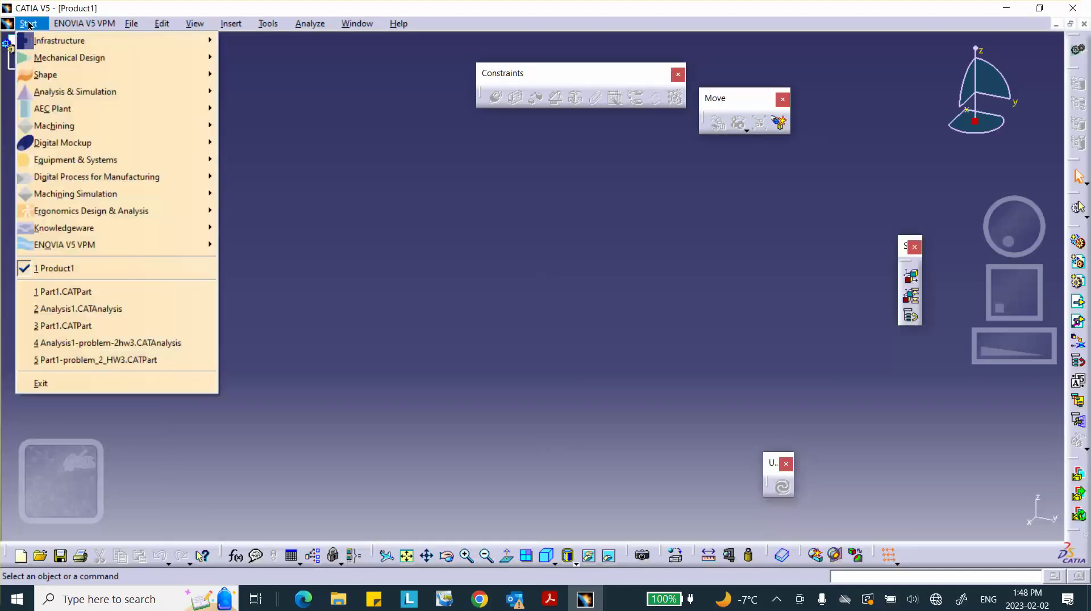
left_click(65, 292)
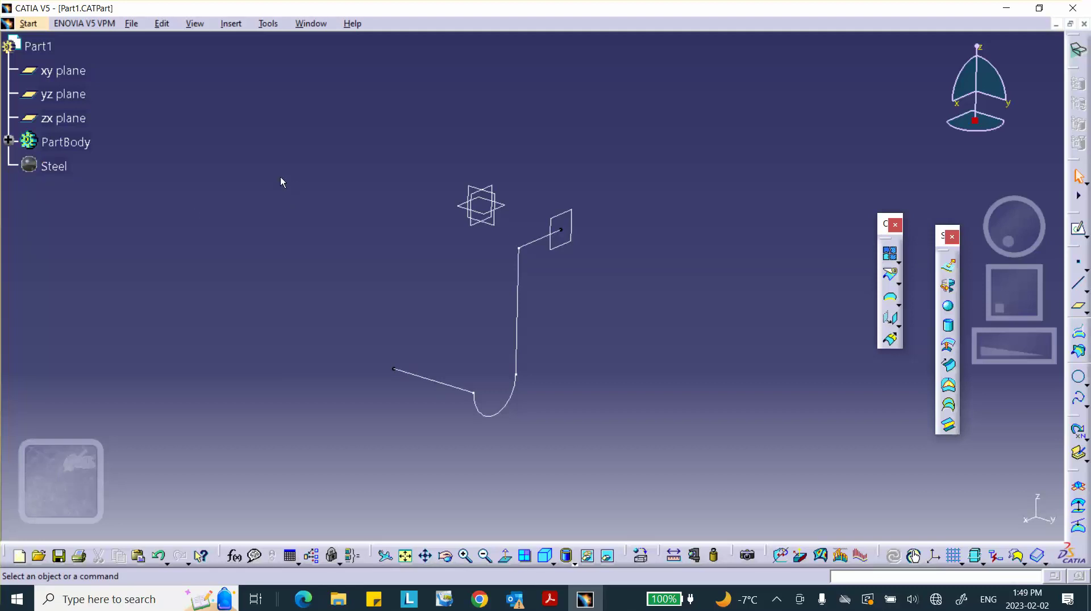
Switch to the Generative Structural Analysis workbench and create a Static Analysis case for the part.
left_click(27, 24)
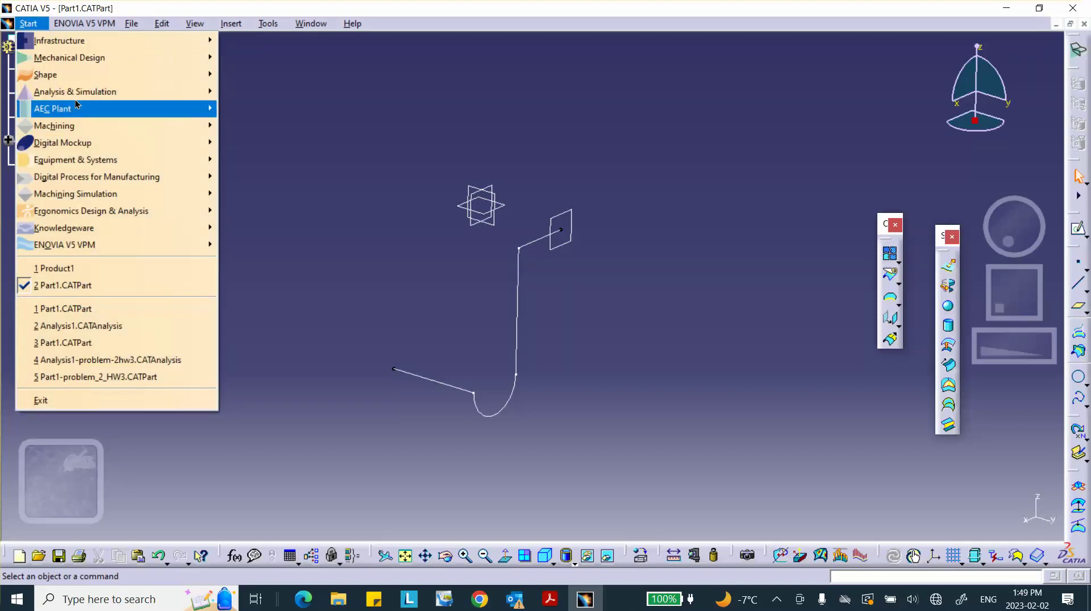
mouse_move(78, 98)
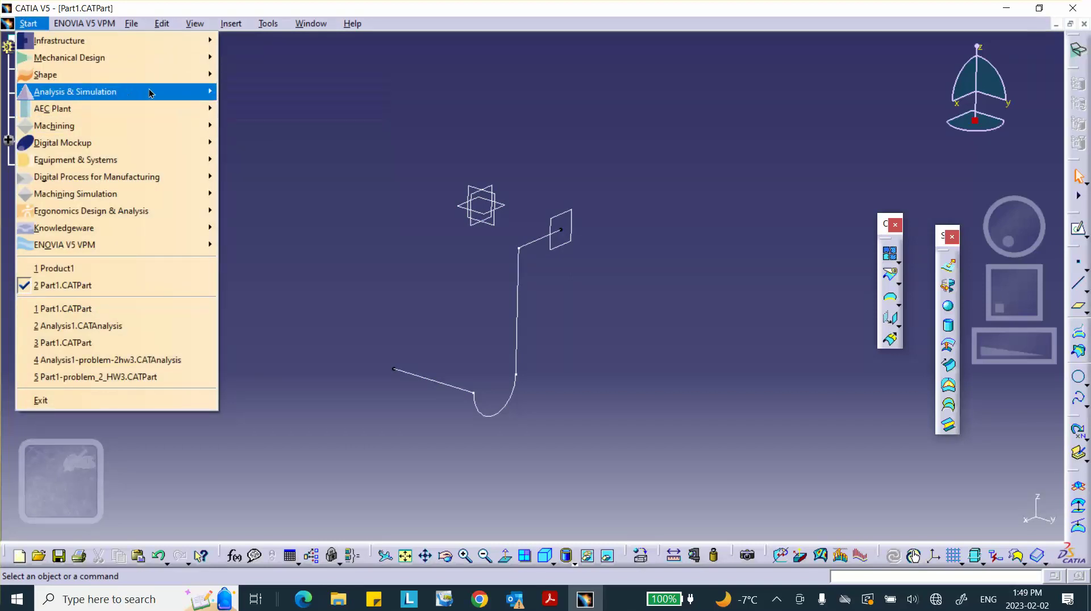
left_click(266, 112)
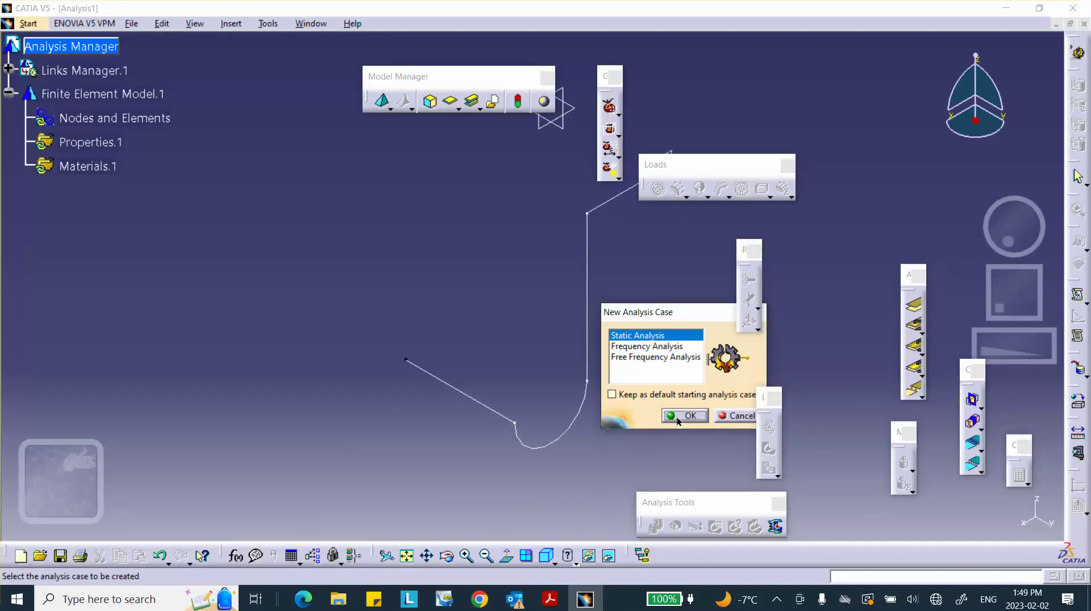
left_click(686, 416)
Mesh the whole joined curve with linear beam elements, setting the element size to 0.1 in.
left_click(391, 109)
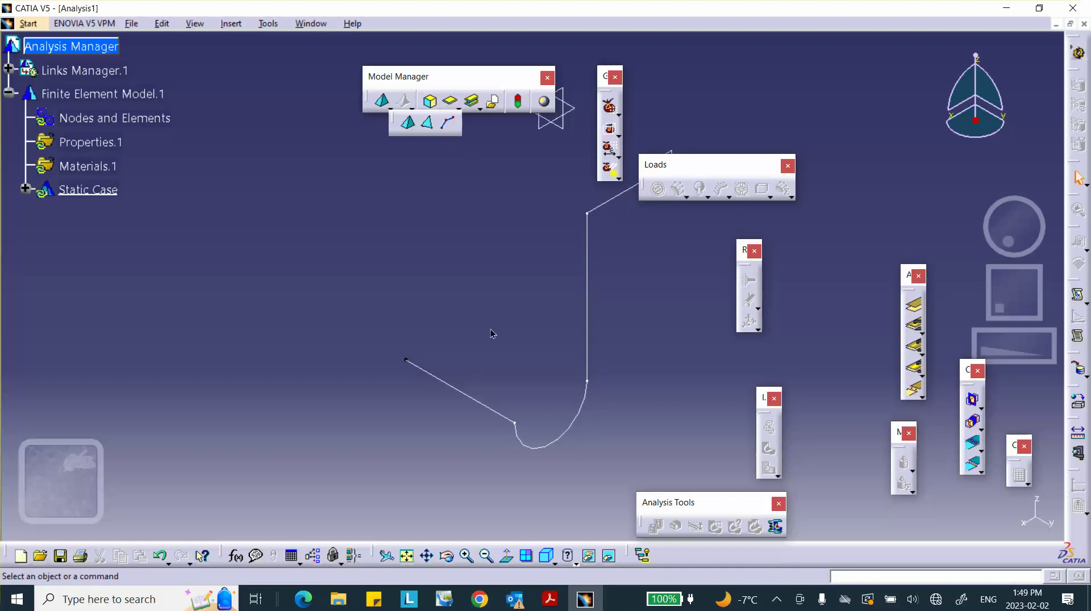
left_click(444, 131)
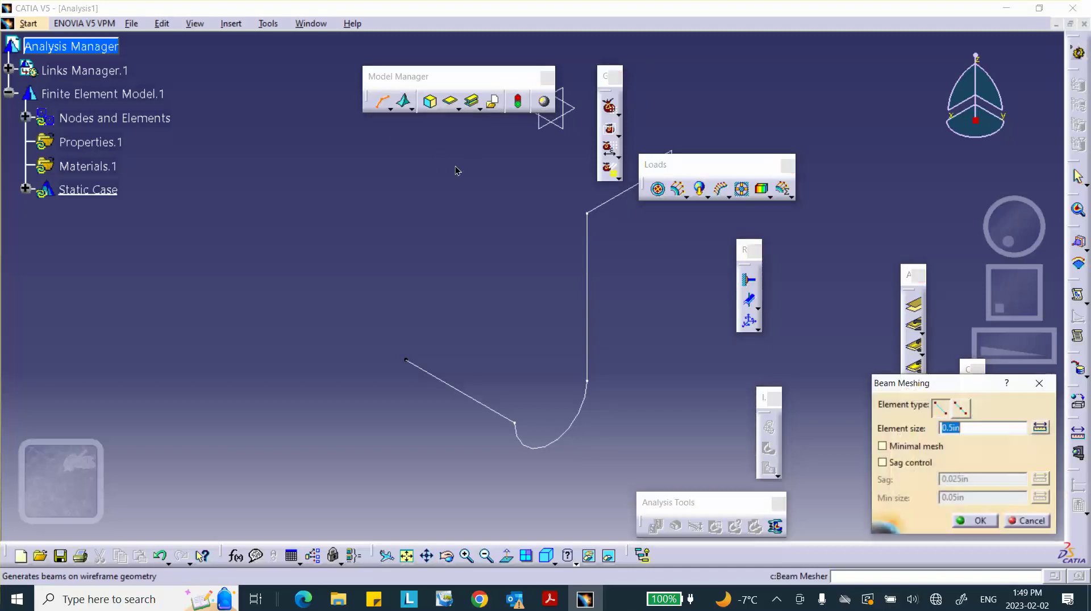
left_click(589, 257)
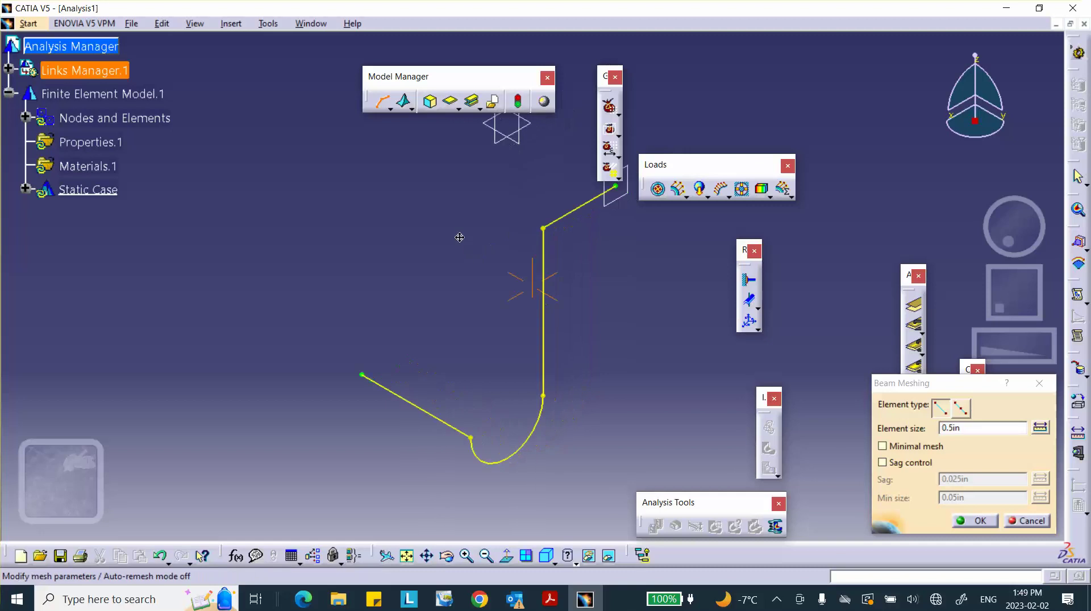
double_click(962, 427)
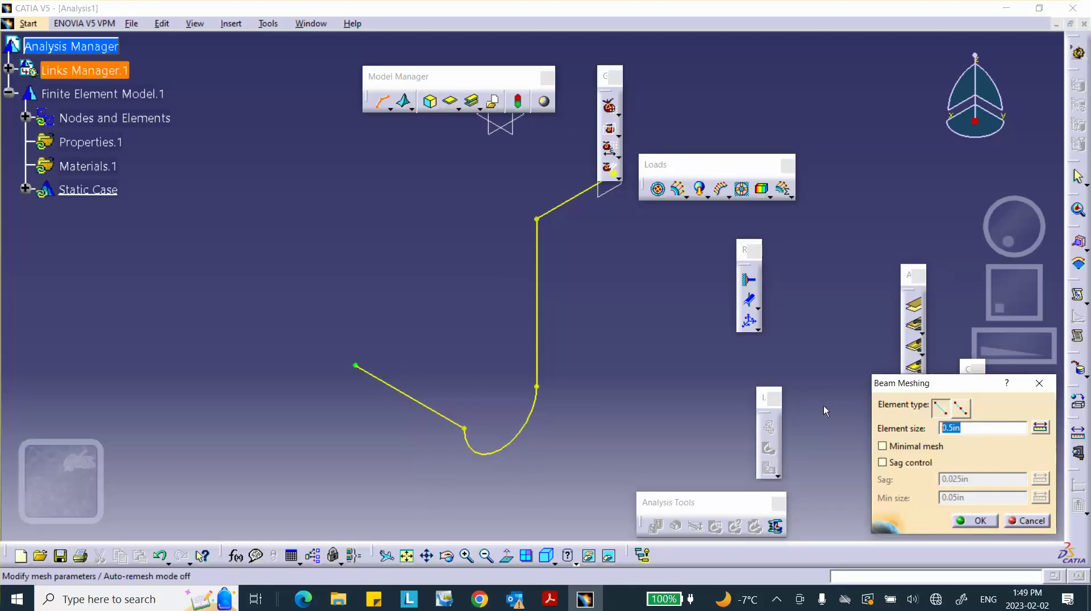
type(".1")
left_click(978, 521)
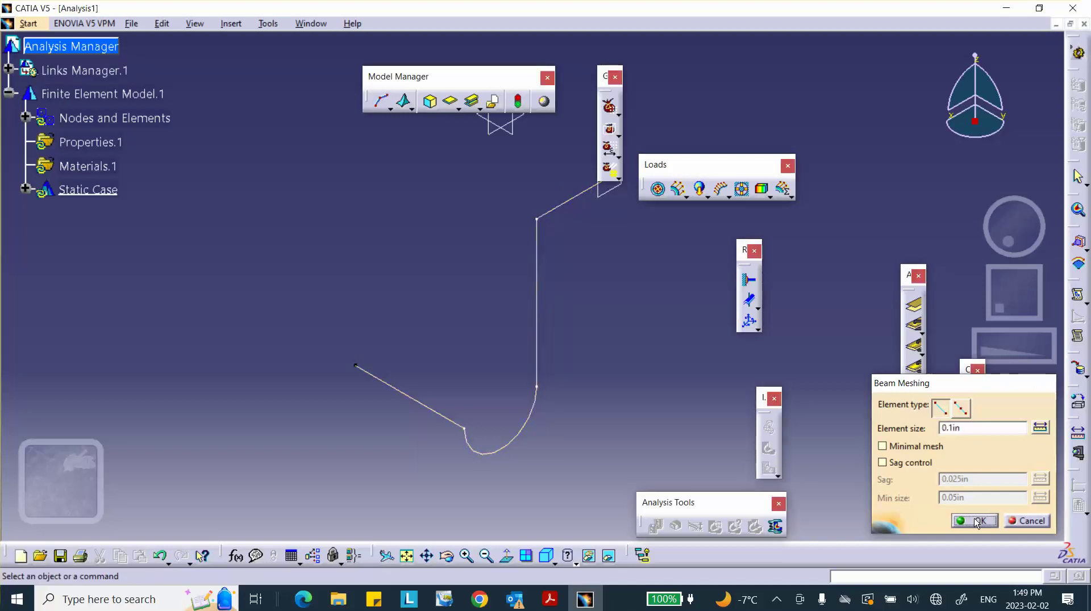
Generate a mesh visualization for Nodes and Elements, allowing the mesh to update.
left_click(24, 119)
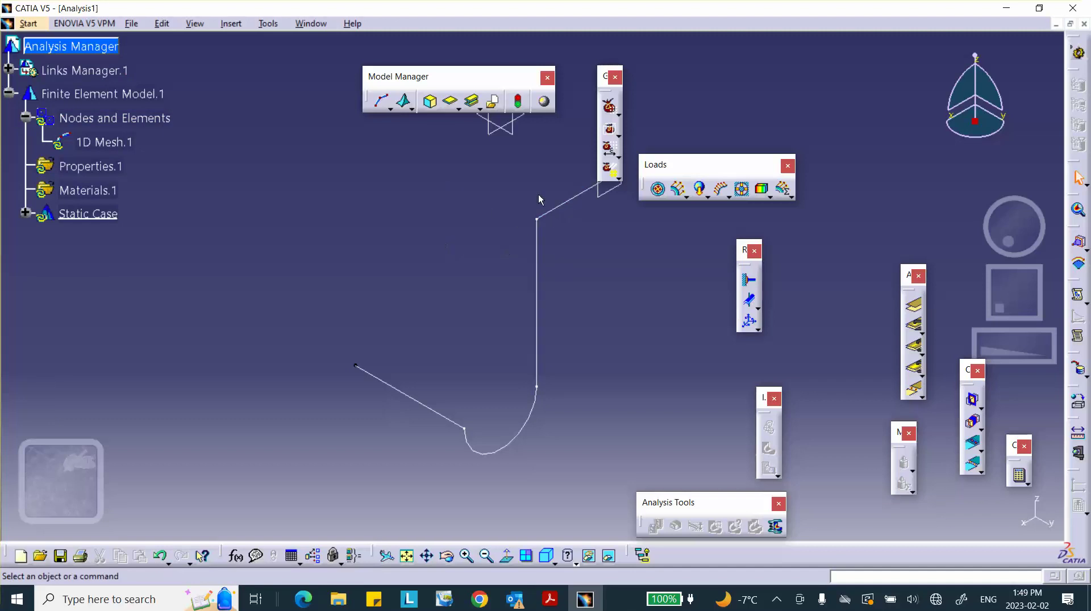
right_click(111, 121)
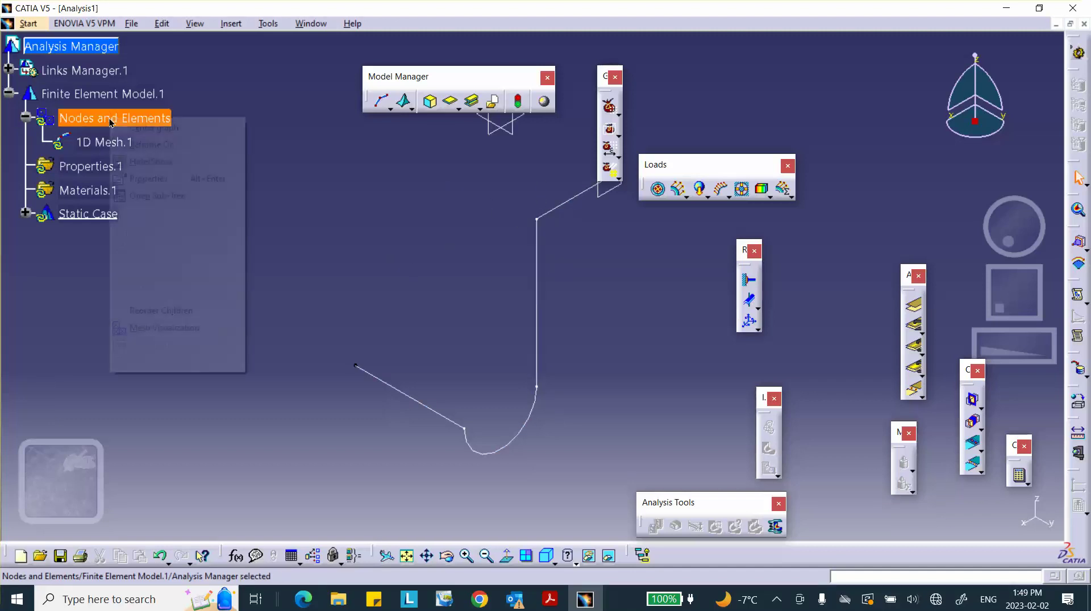
left_click(145, 332)
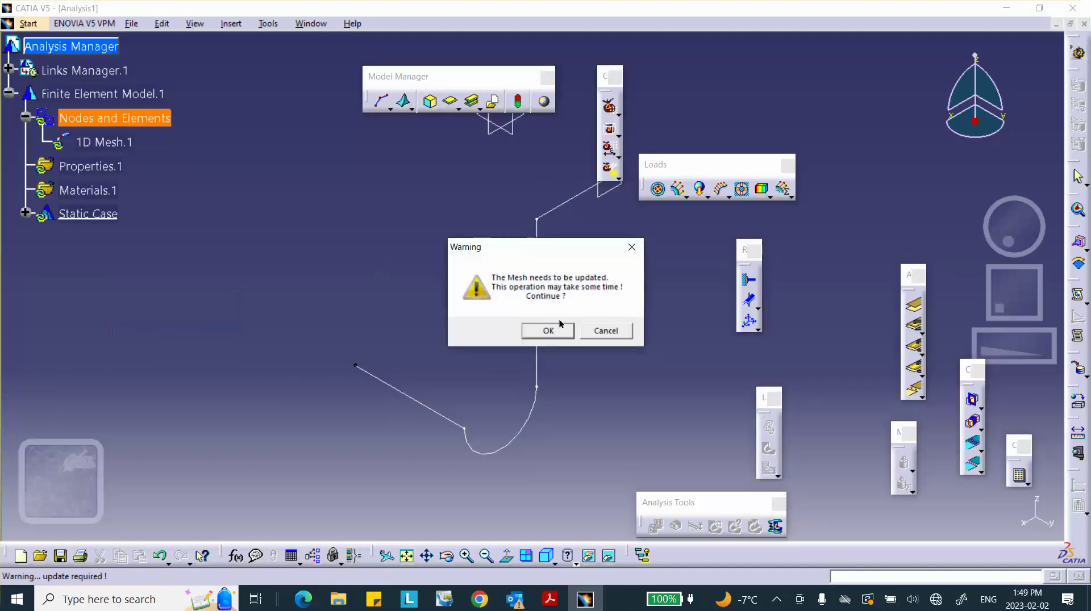
left_click(556, 329)
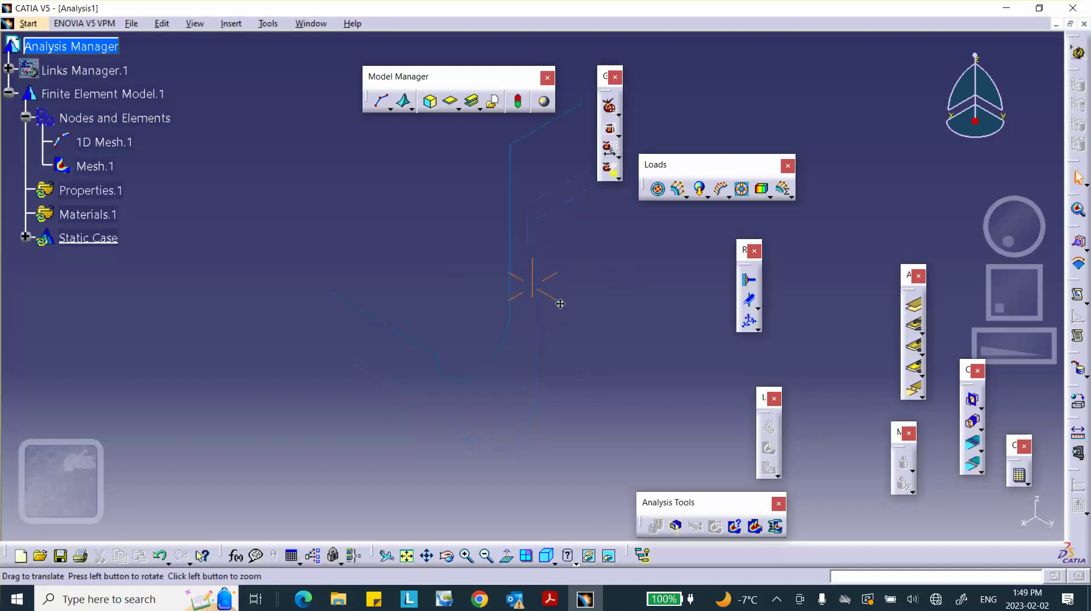
Inspect the beam mesh around the hook's bend, and deactivate the mesh visualization.
left_click(559, 301)
middle_click_drag(560, 304, 532, 205)
middle_click_drag(515, 343, 716, 228)
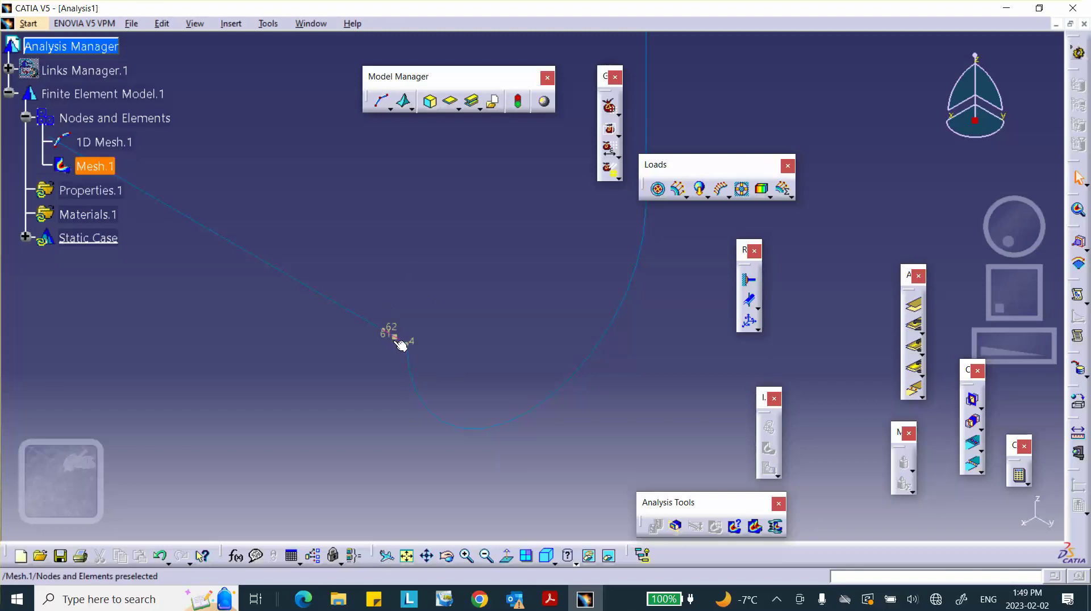
middle_click_drag(400, 345, 485, 380)
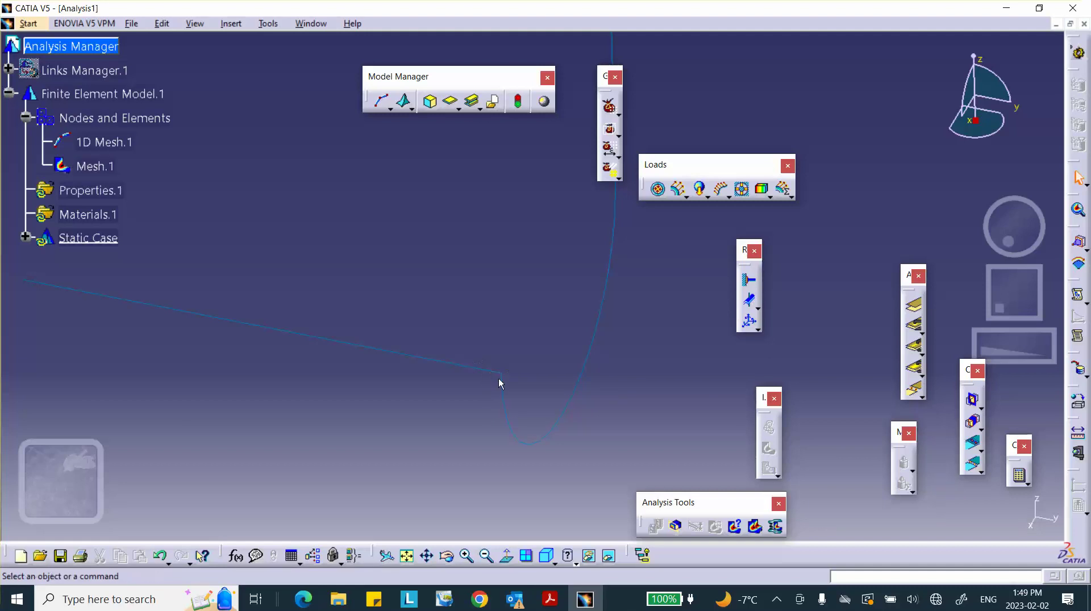
middle_click_drag(553, 300, 459, 345)
left_click(547, 297)
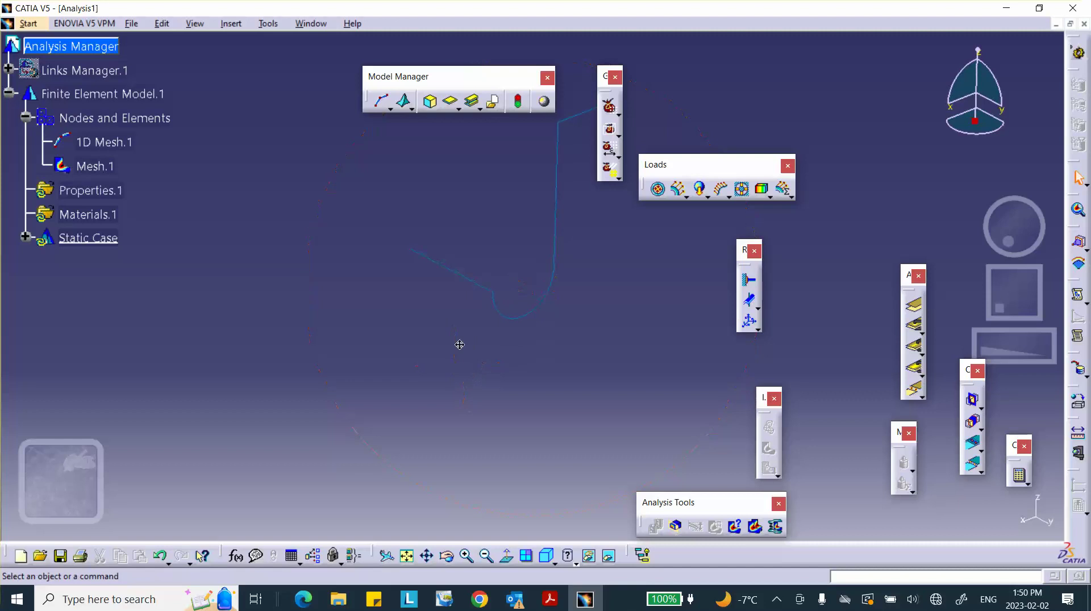
scroll(153, 214, "down", 1)
right_click(108, 116)
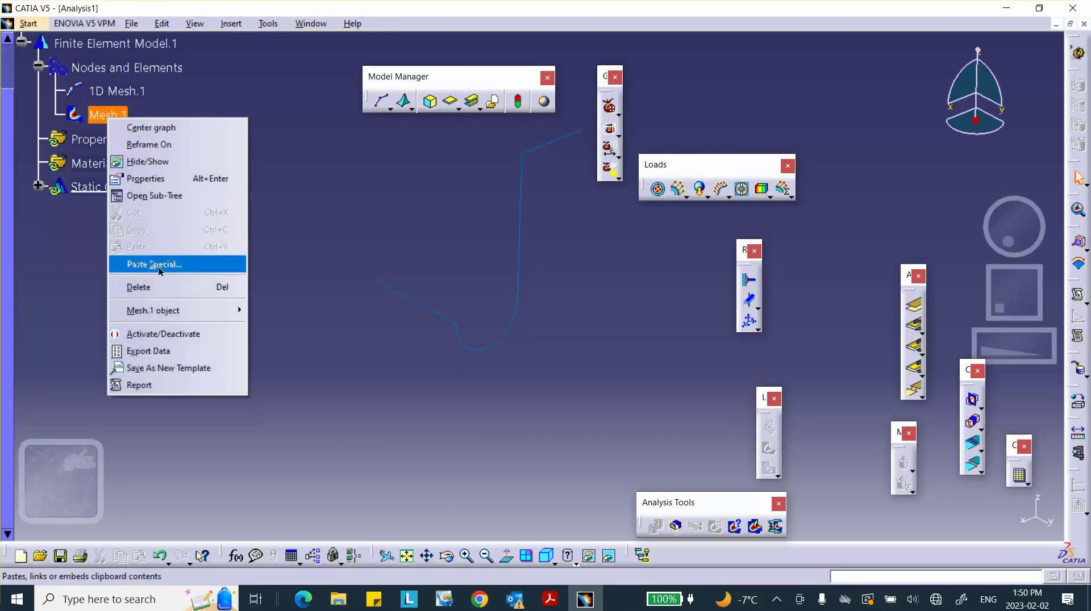
left_click(162, 335)
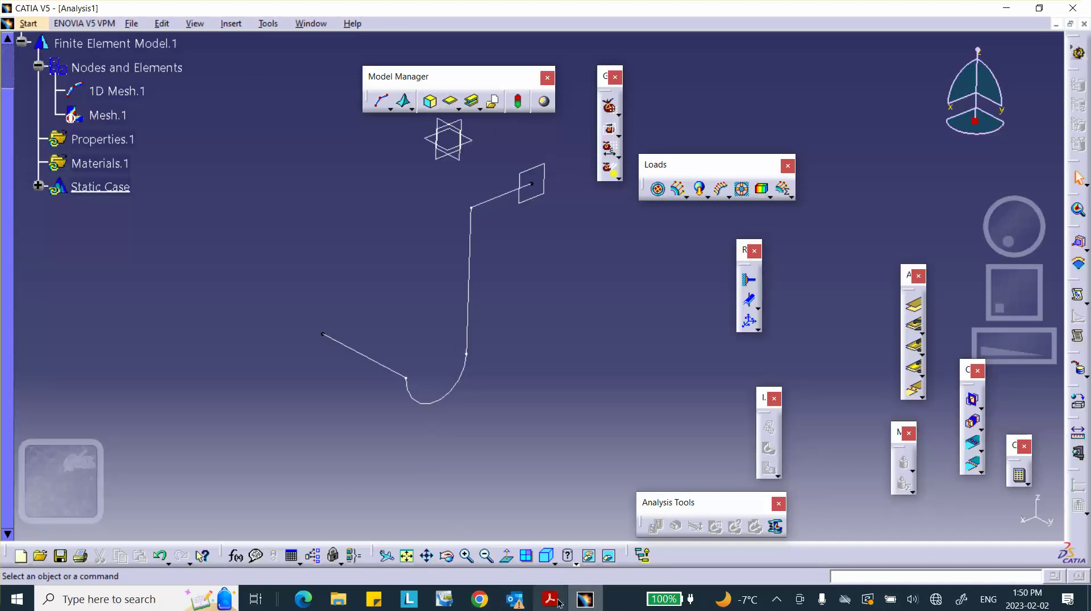
Switch to the assignment PDF in Adobe Acrobat Reader to check the cross-section radii, and return to CATIA.
mouse_move(554, 603)
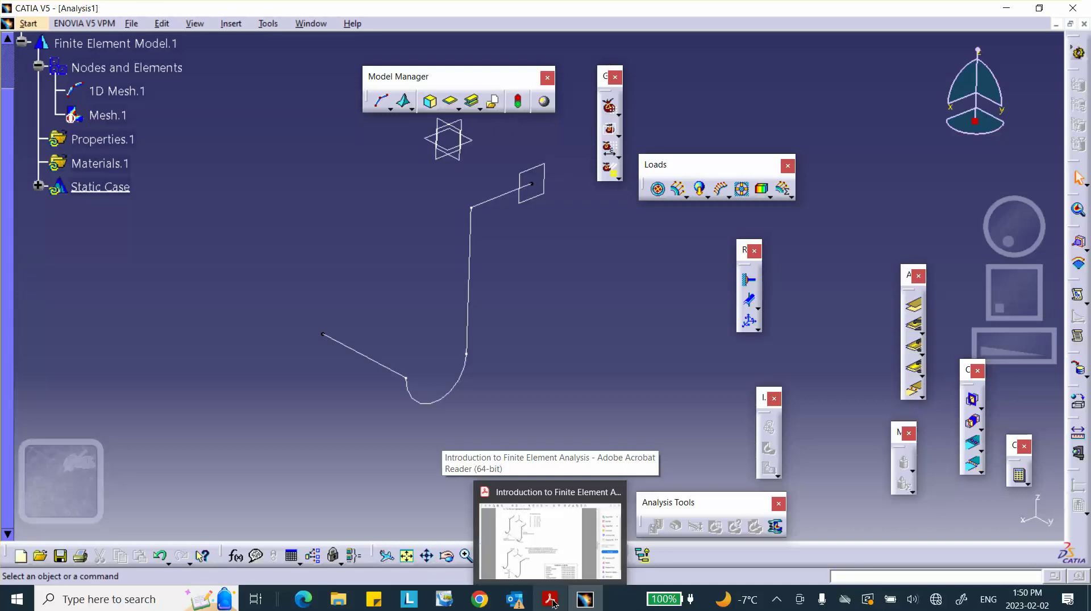
left_click(554, 603)
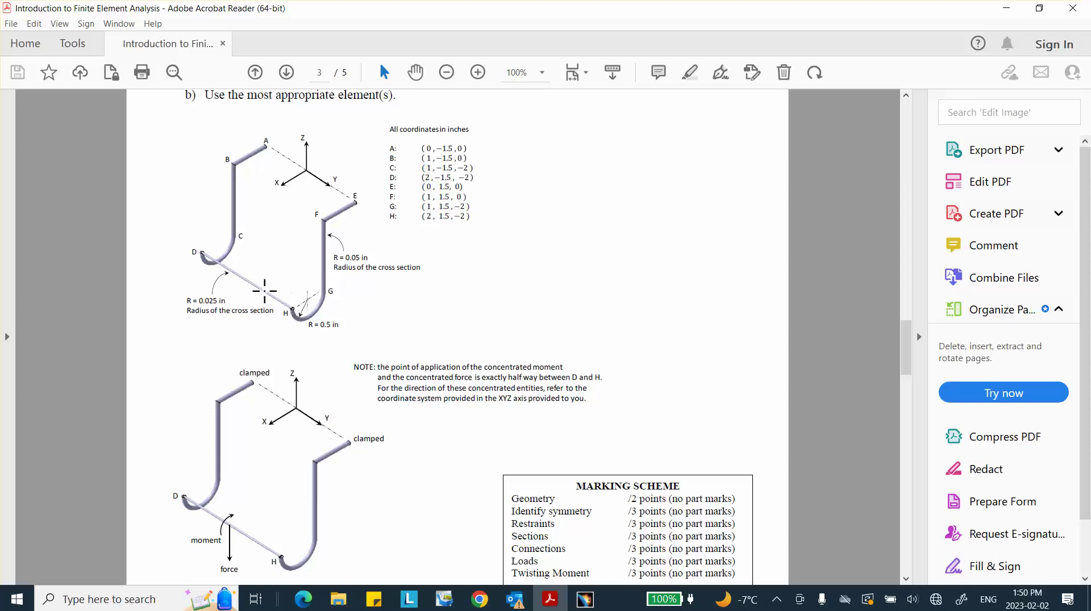
left_click(1005, 8)
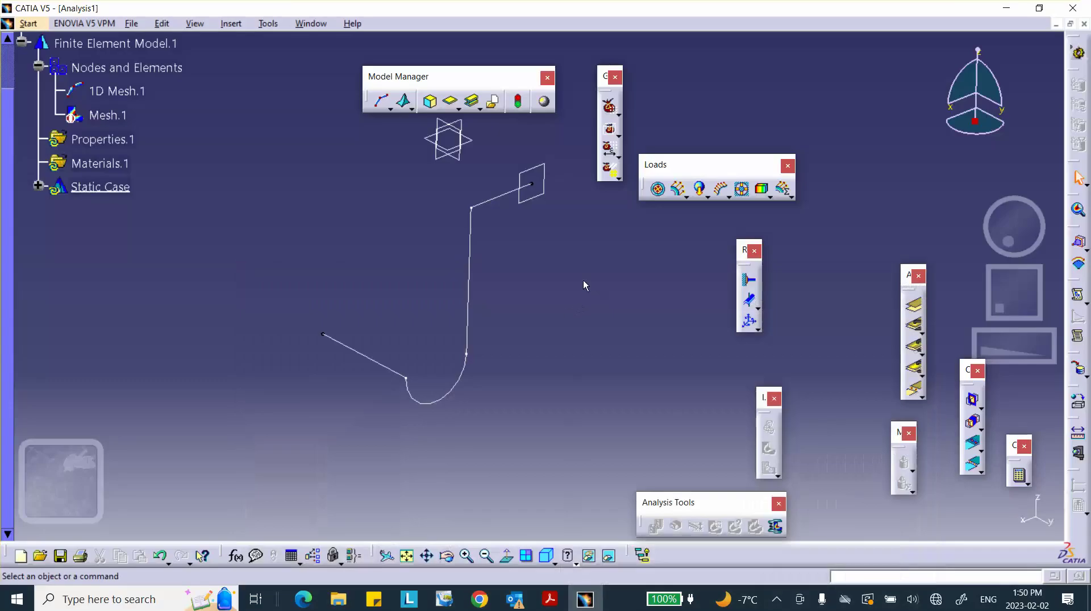
Assign a cylindrical beam 1D property with a radius of 0.5 in to the entire joined curve.
left_click(472, 103)
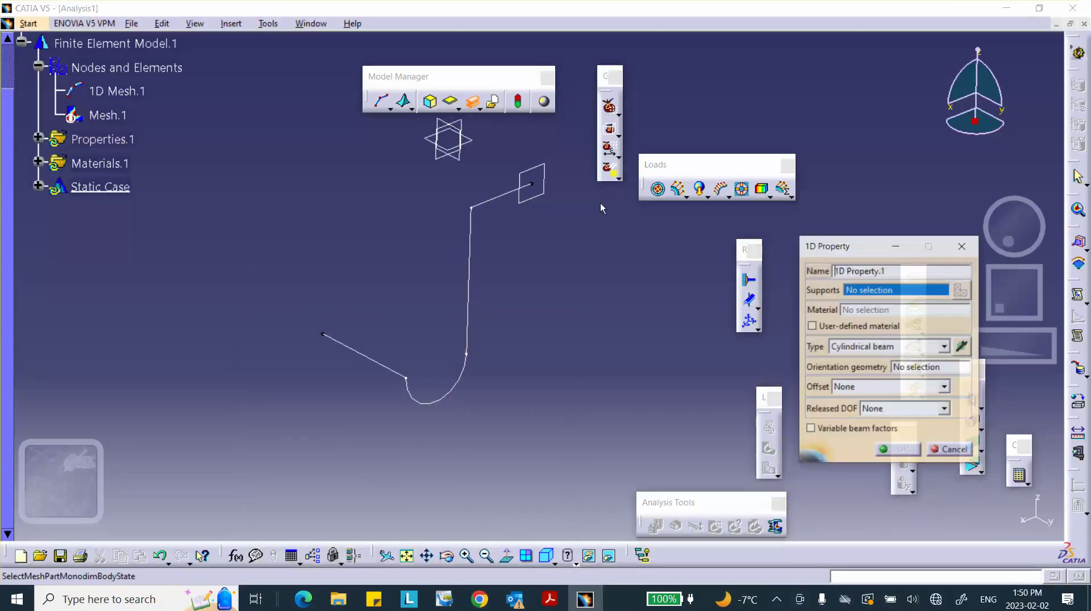
left_click(475, 280)
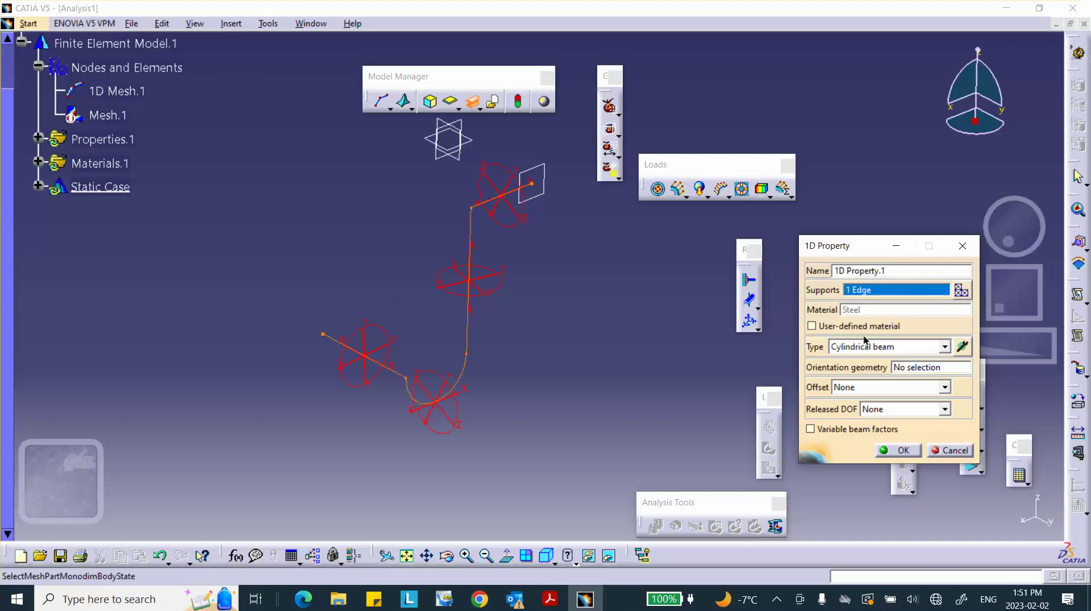
left_click(961, 346)
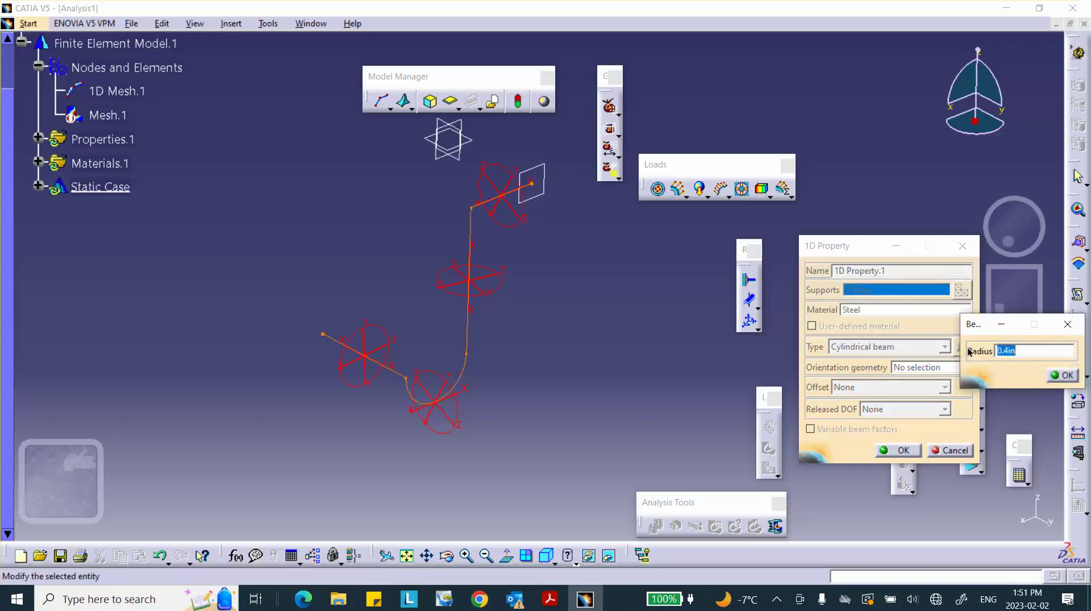
type(".5")
left_click(1048, 377)
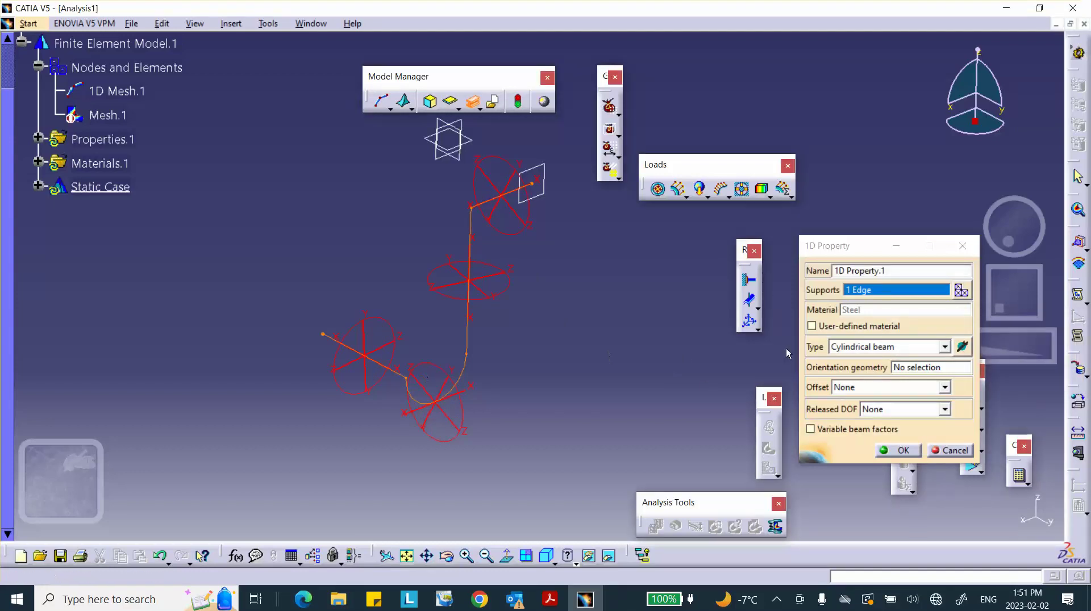
left_click(904, 450)
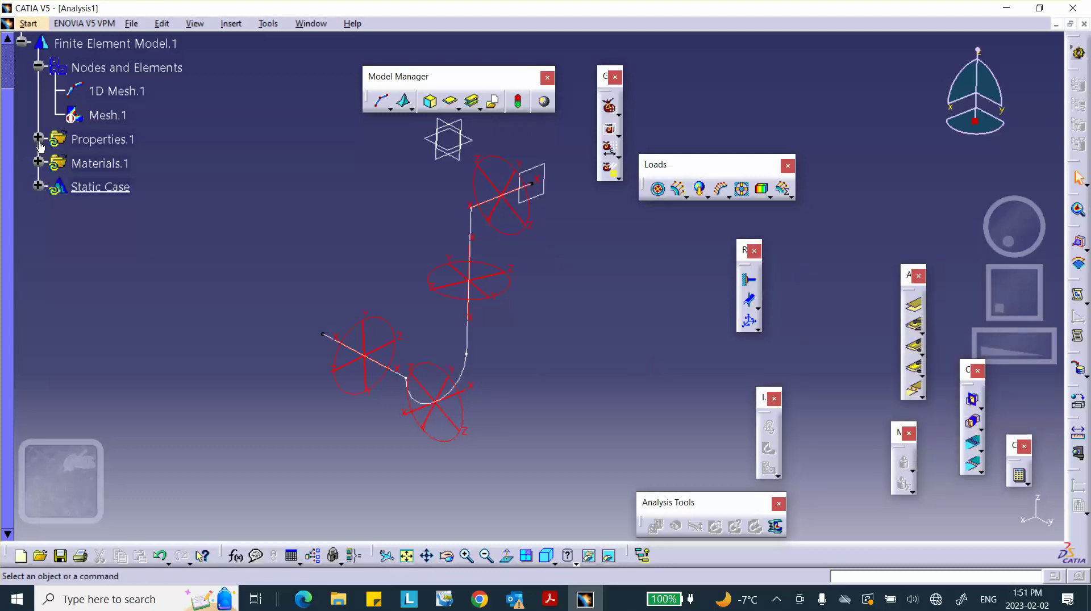
Add a local 1D property to the hook's free-end straight line as a cylindrical beam with radius 0.025 in.
left_click(38, 139)
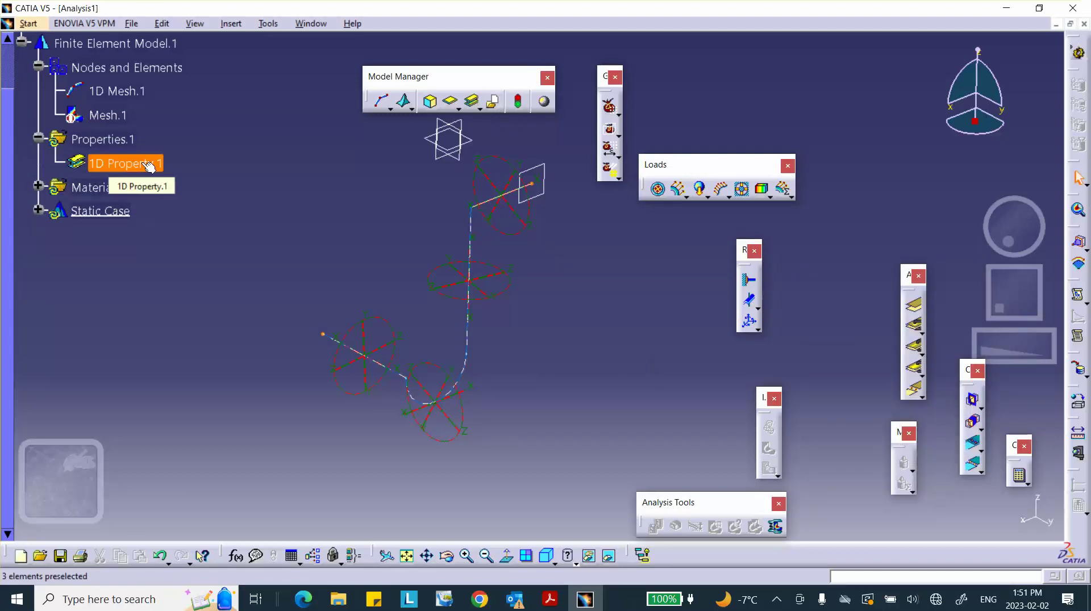
right_click(149, 166)
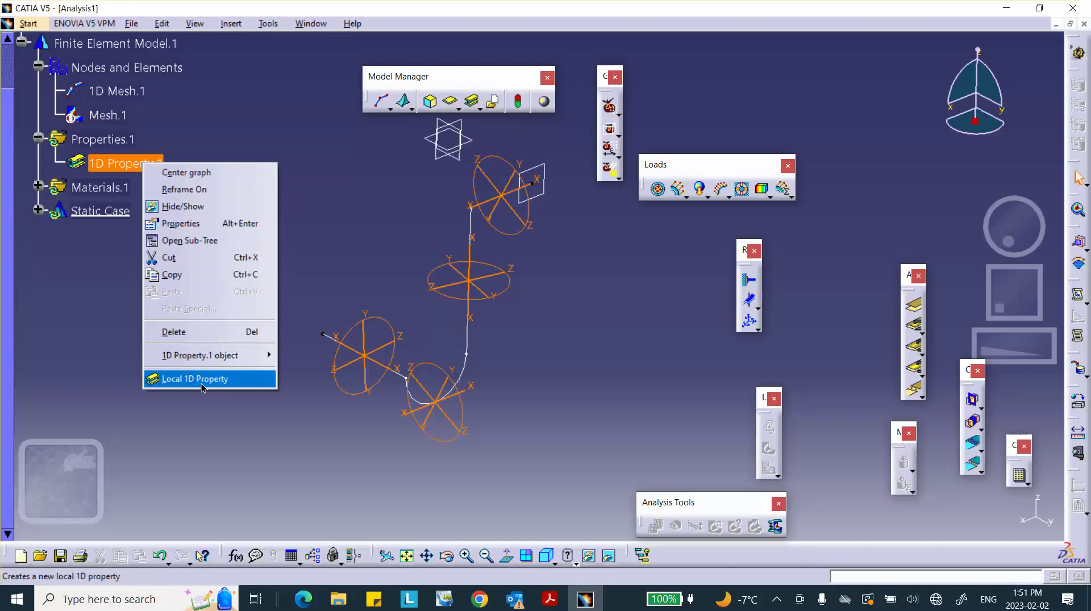
left_click(202, 380)
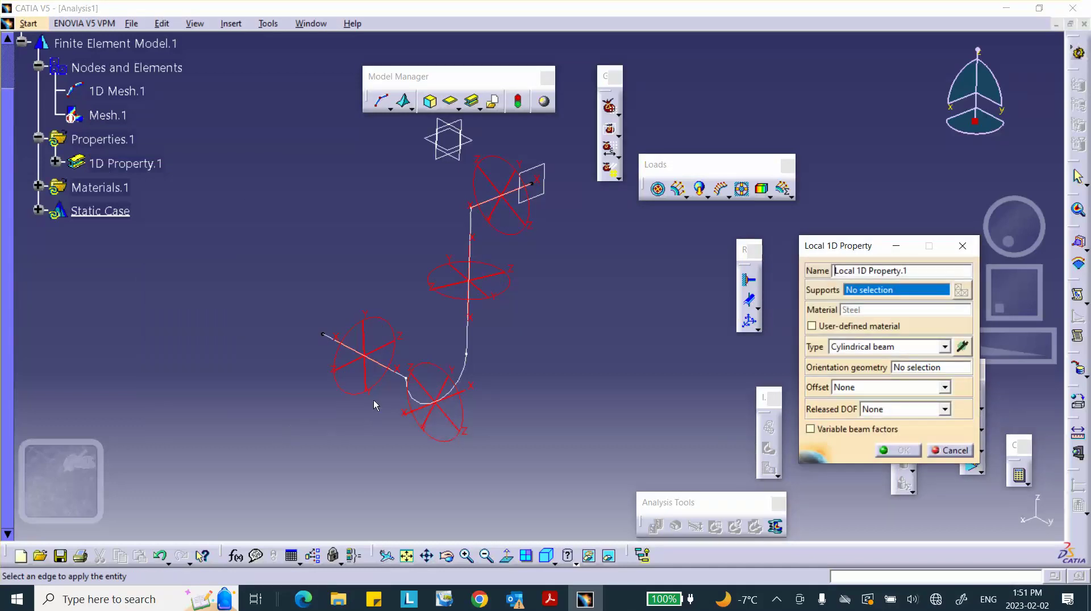
left_click(391, 378)
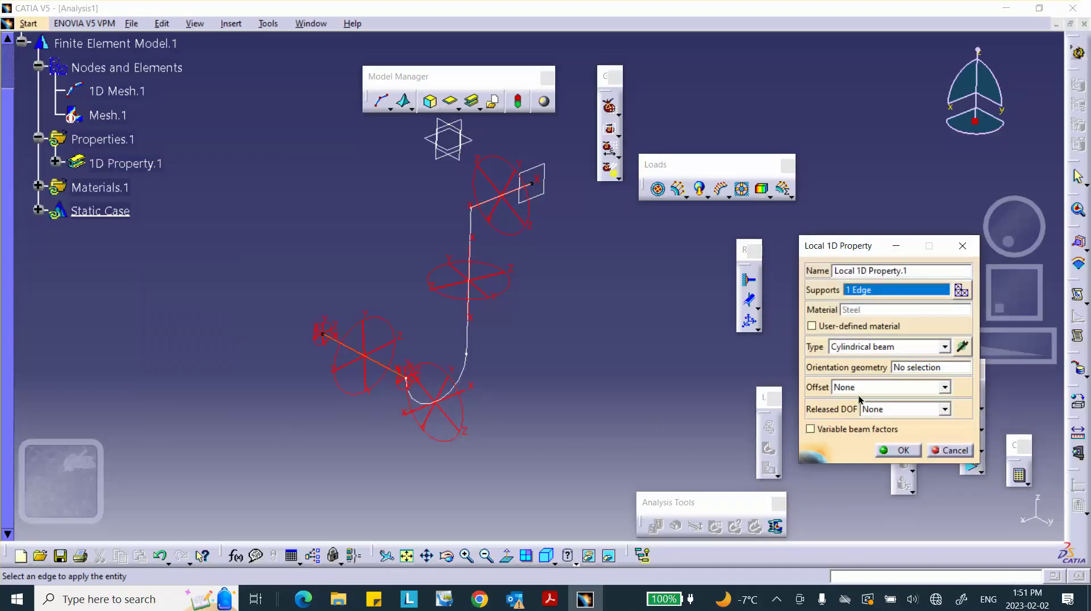
left_click(962, 347)
left_click(1025, 351)
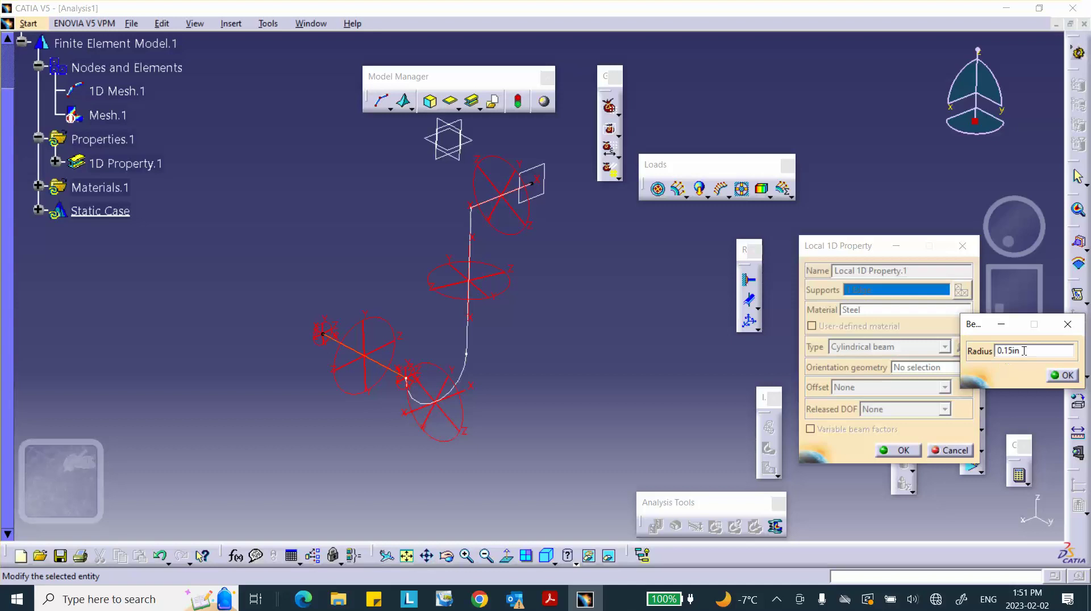
double_click(1025, 351)
type(".025")
left_click(1067, 375)
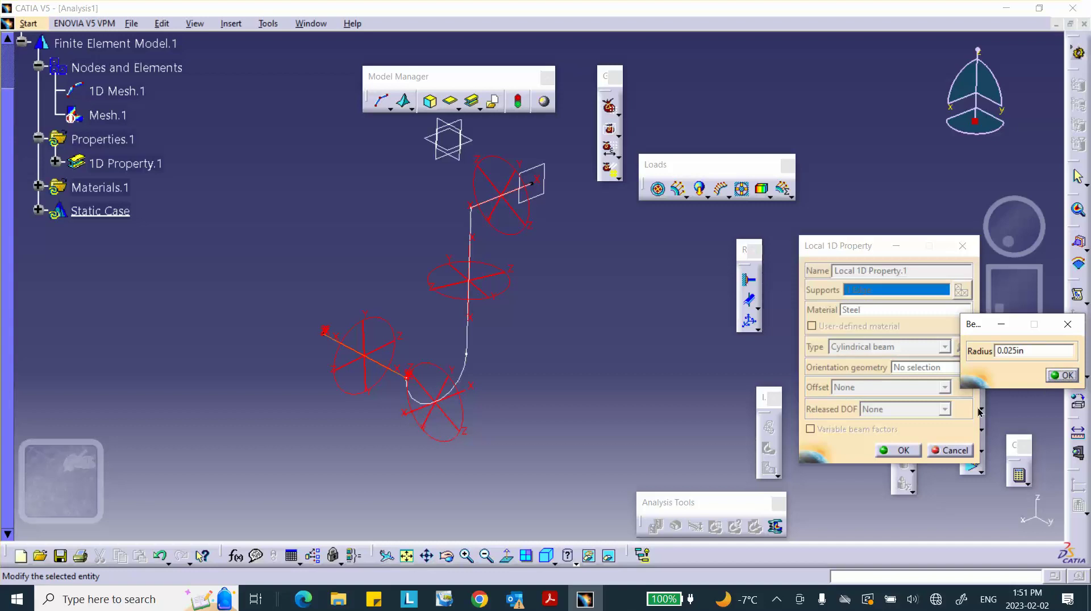
left_click(915, 461)
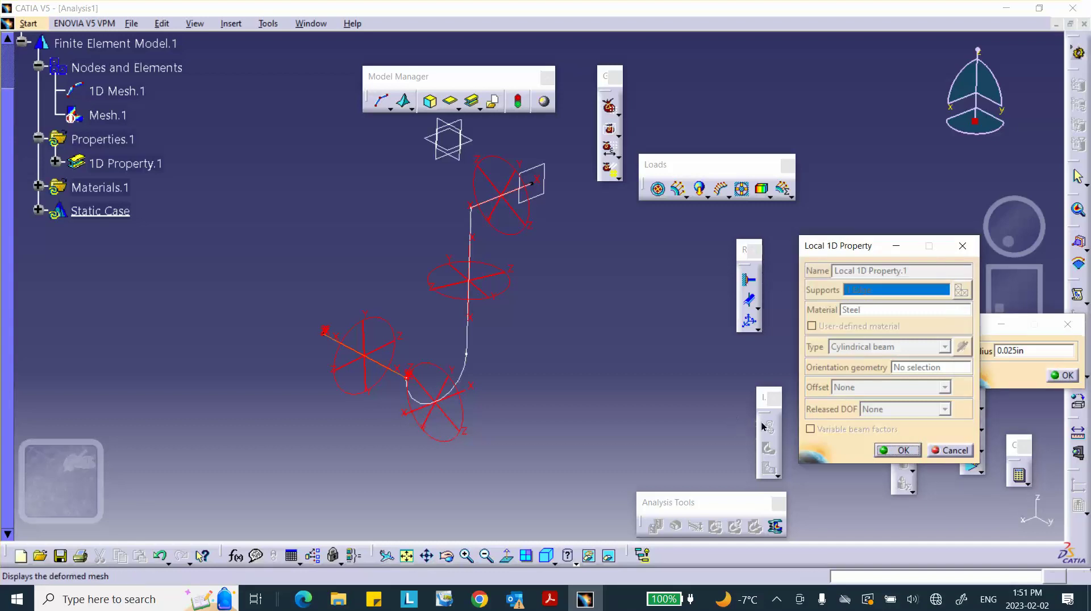
left_click(1068, 376)
left_click(900, 450)
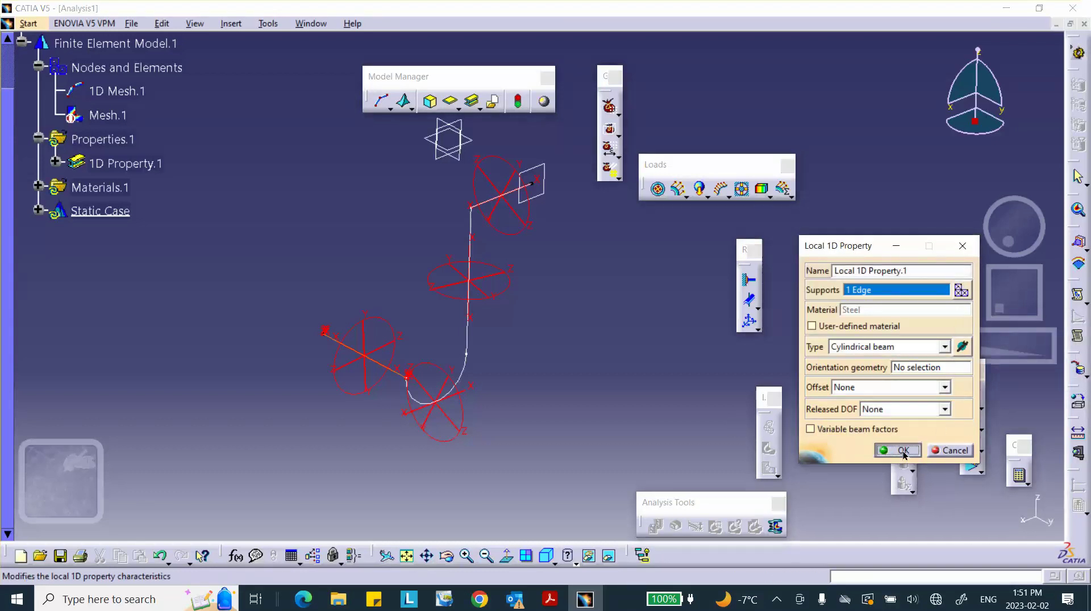
Examine the local section symbols at the straight line's ends against the global beam section symbol.
middle_click_drag(546, 360, 500, 243)
middle_click_drag(430, 437, 1061, 355)
middle_click_drag(468, 334, 470, 245)
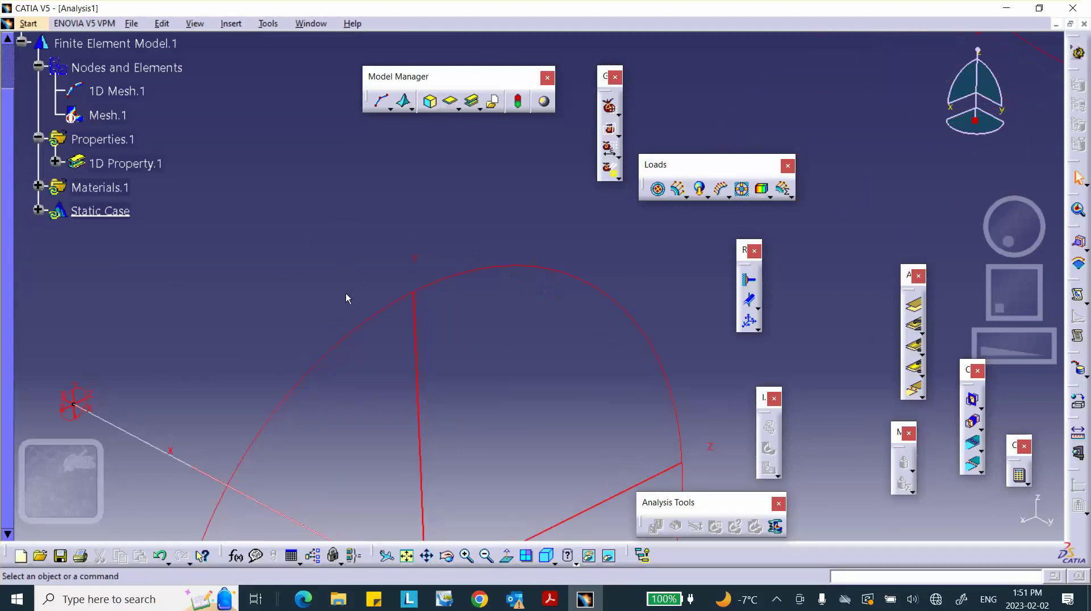
middle_click_drag(385, 276, 423, 185)
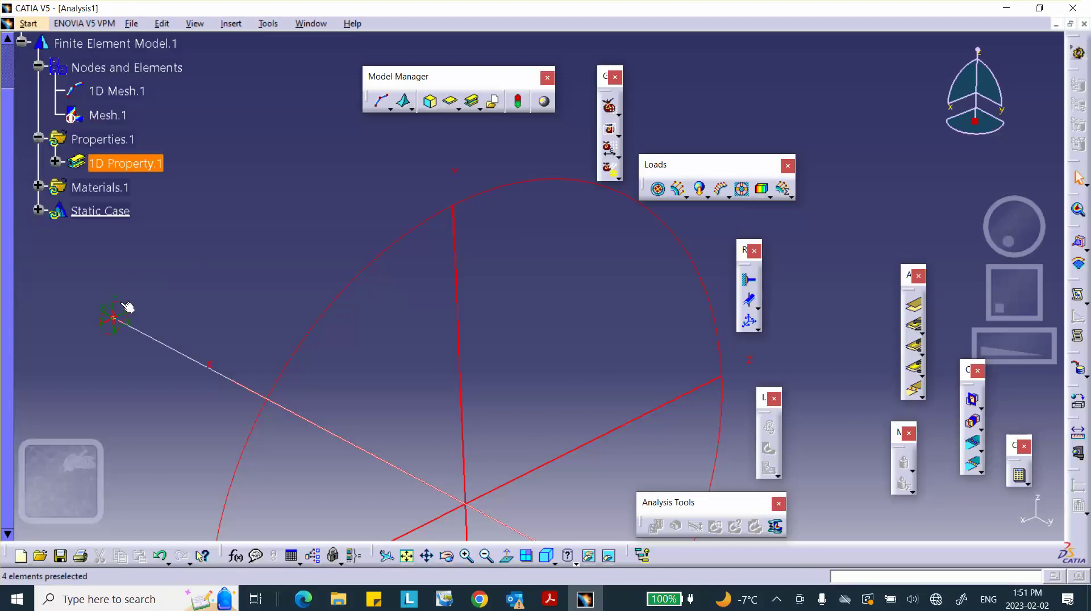
Switch to the assignment PDF in Adobe Acrobat Reader to recheck the frame's cross-section radii, and return to CATIA.
middle_click_drag(351, 207, 371, 339)
left_click(347, 207)
left_click(549, 598)
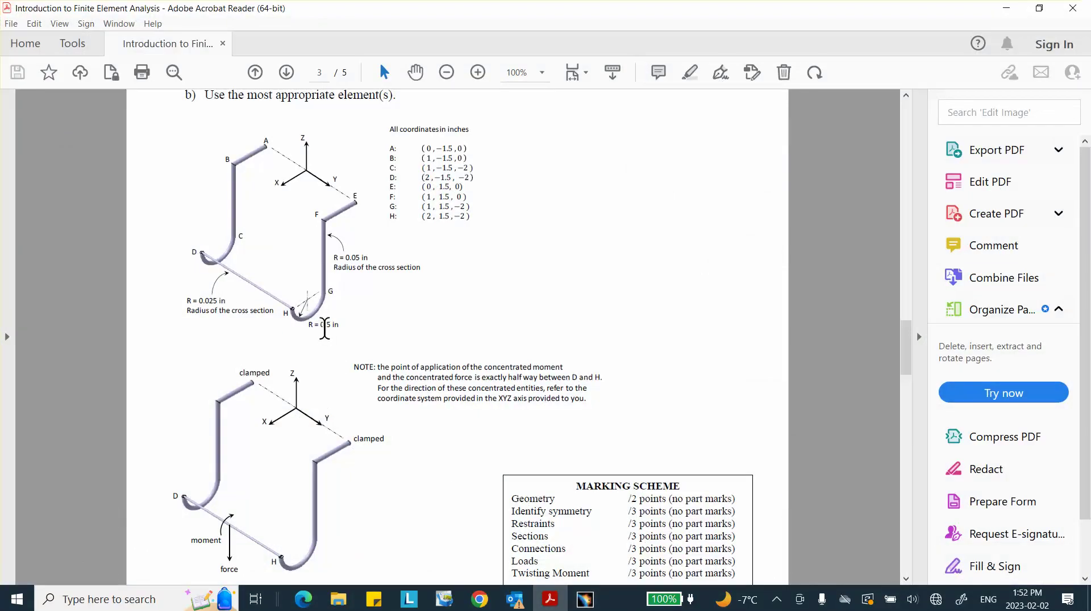
left_click(1006, 8)
Hide the beam section symbols of the 1D property on the wire frame.
middle_click_drag(616, 318, 524, 365)
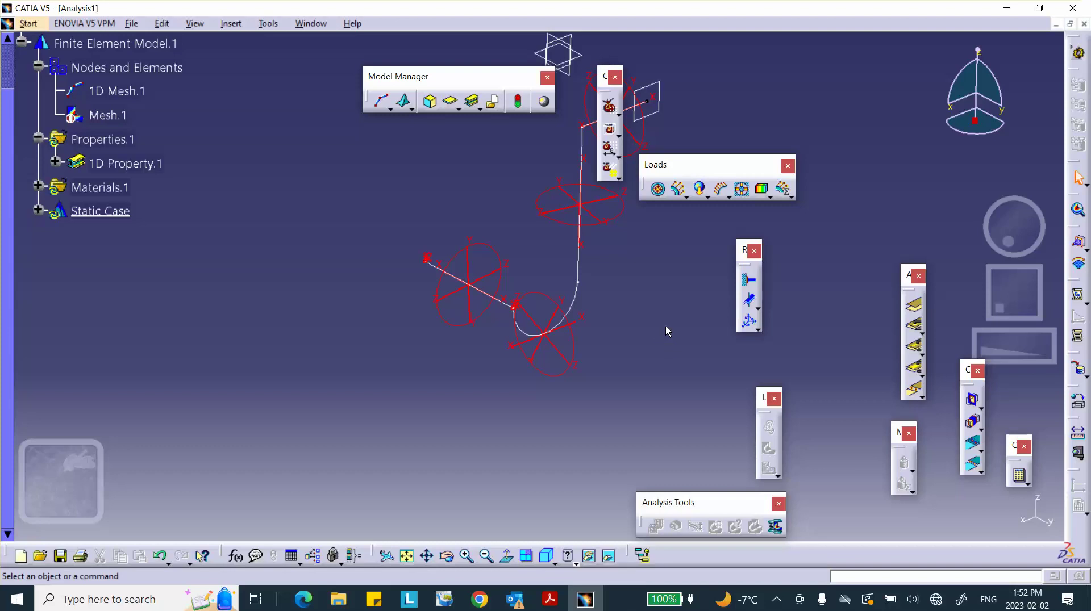
right_click(129, 165)
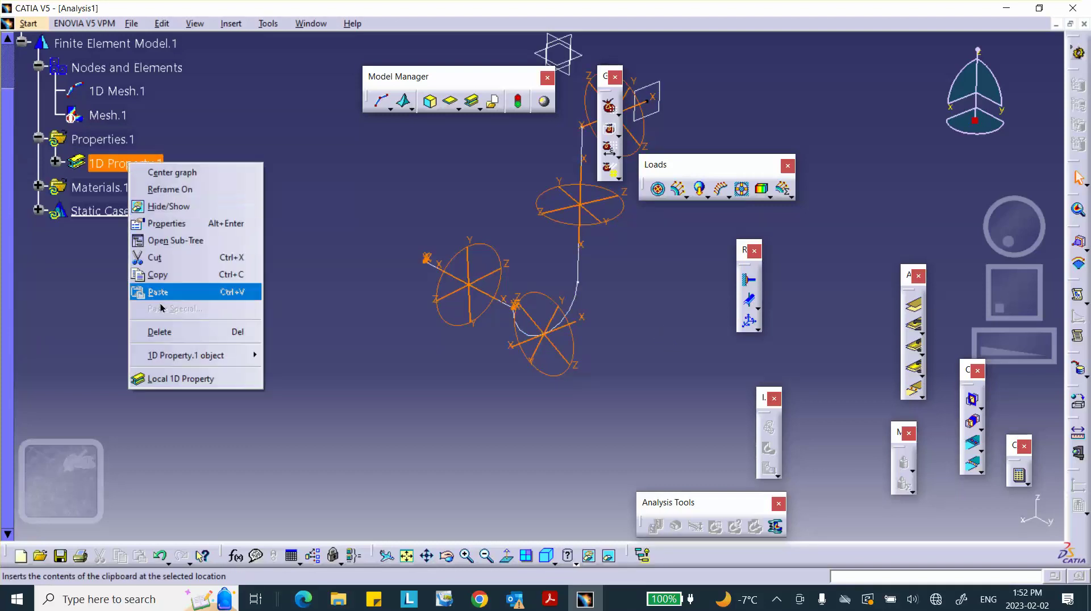
left_click(159, 206)
Clamp the vertex at the upper end of the wire frame, beside the plane.
middle_click_drag(341, 243, 256, 337)
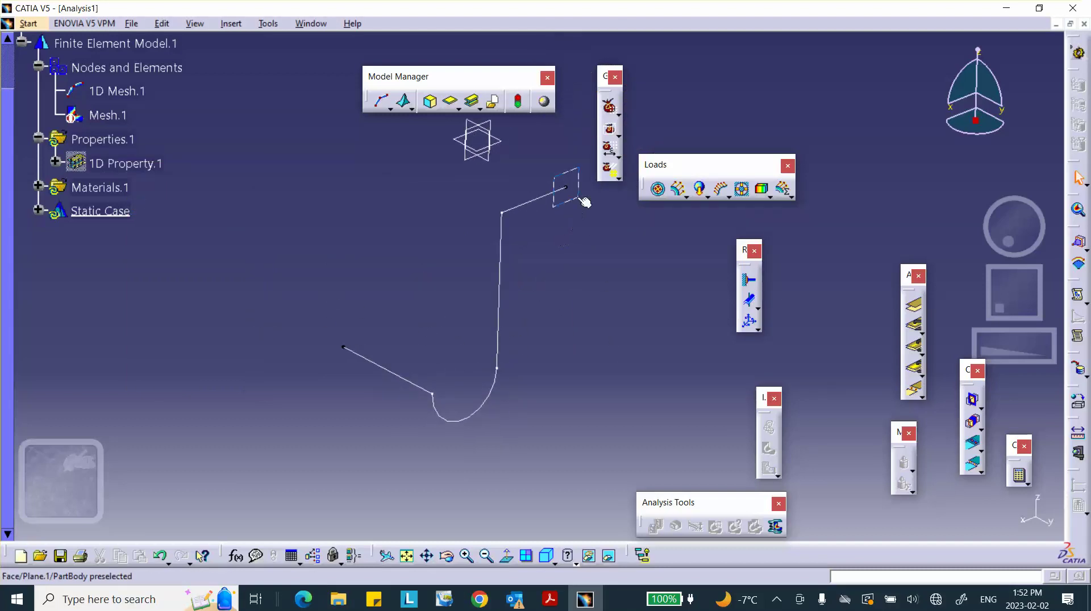
left_click(751, 281)
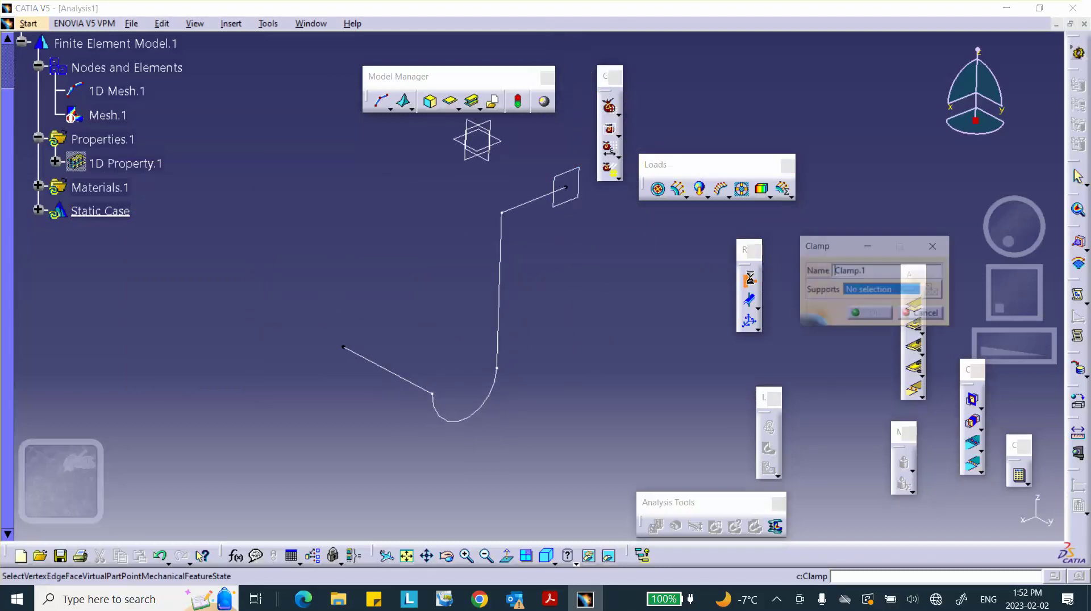
left_click(567, 188)
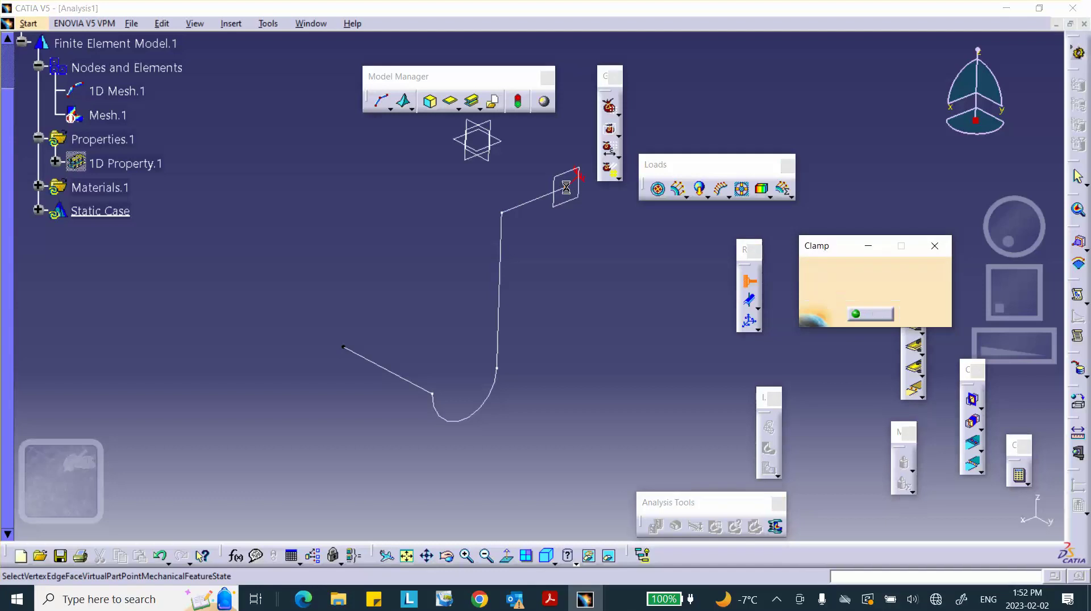
key("Return")
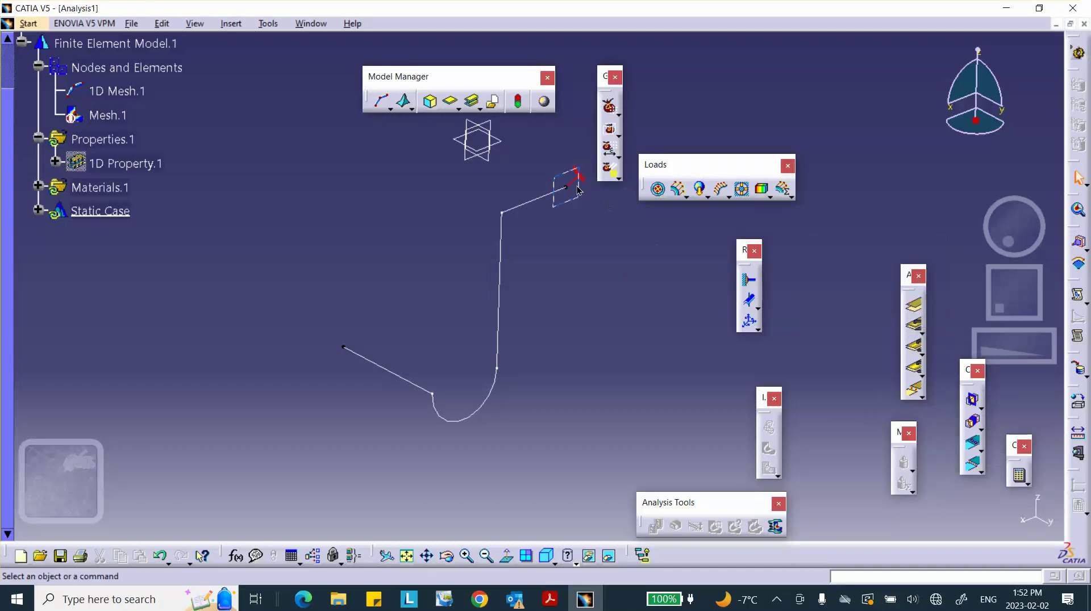
Add a user-defined restraint at the lower straight line's free-end vertex, restraining Translation 2, Rotation 1 and Rotation 3.
middle_click_drag(574, 287, 635, 265)
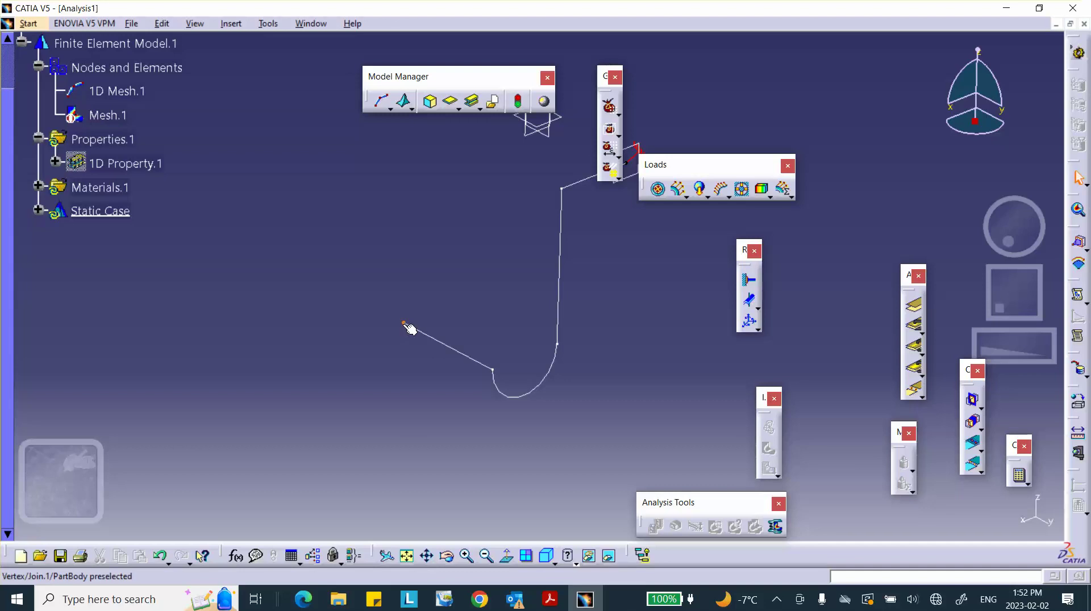
left_click(749, 321)
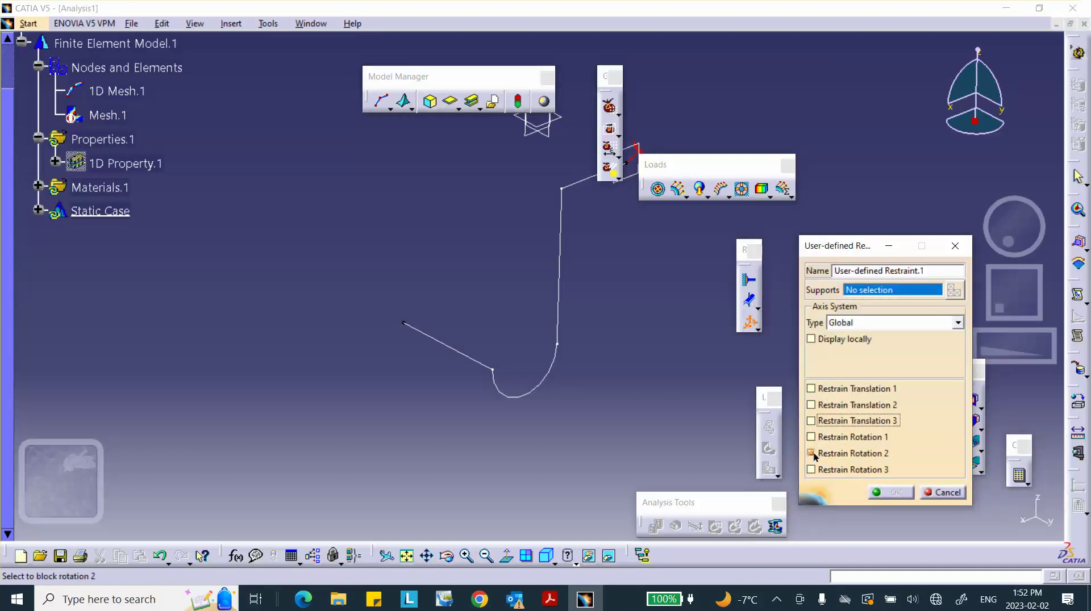
left_click(811, 453)
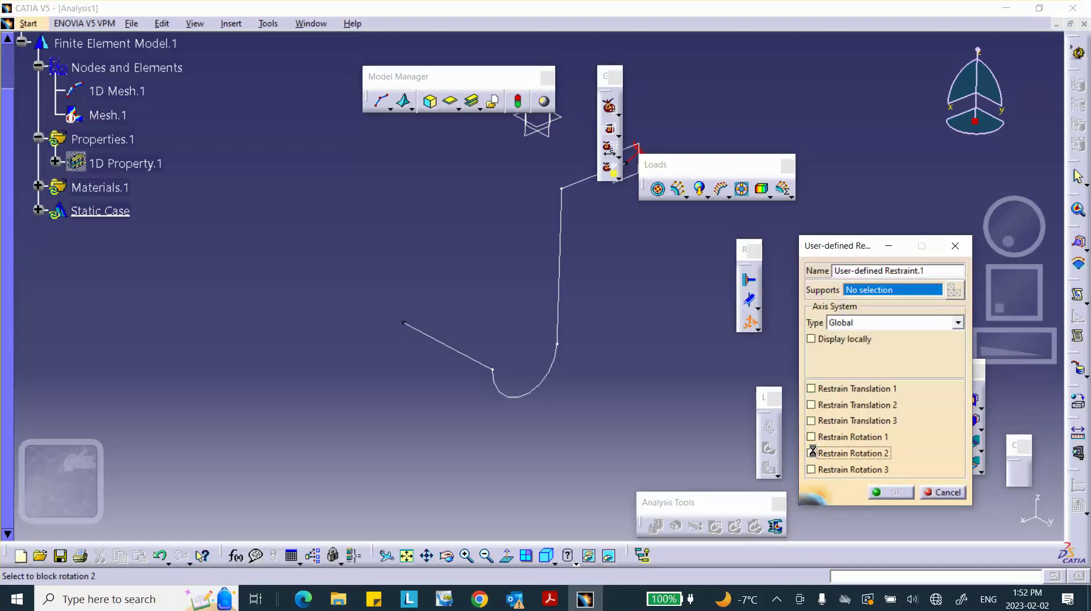
left_click(404, 324)
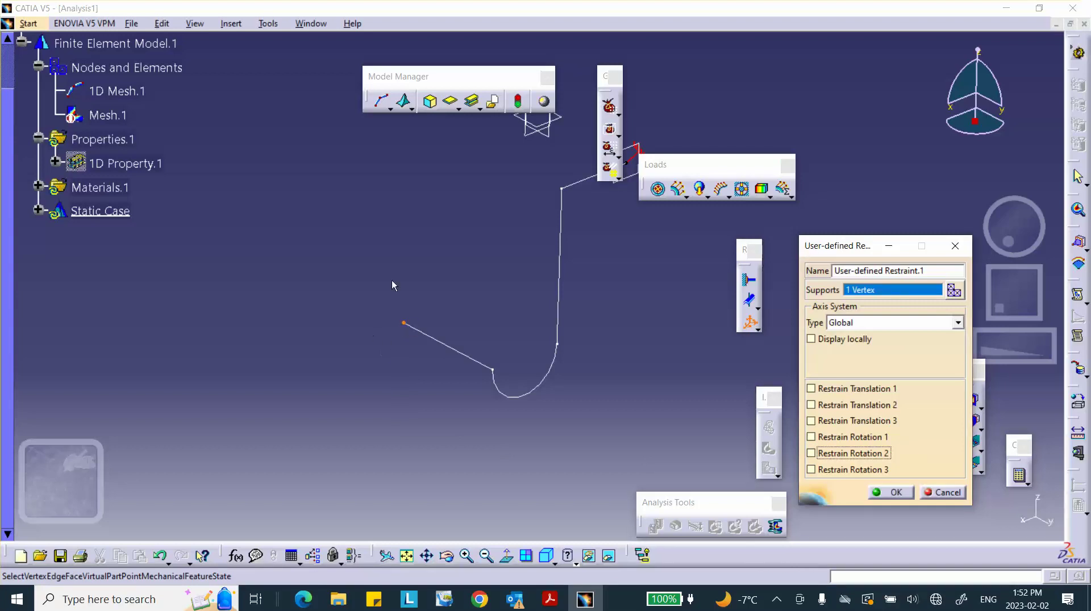
middle_click_drag(398, 287, 372, 319)
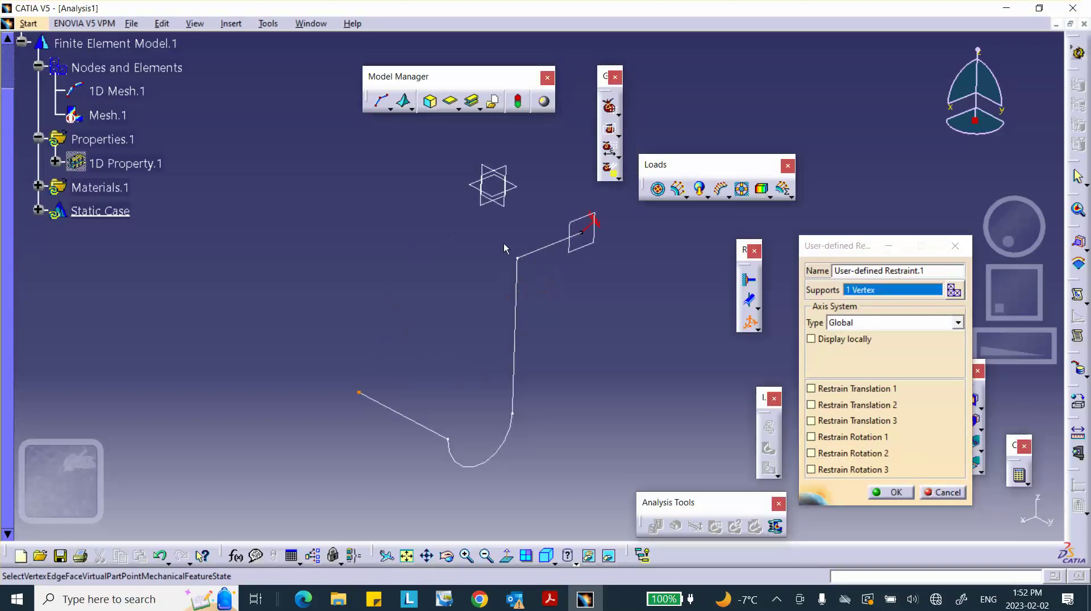
left_click(811, 405)
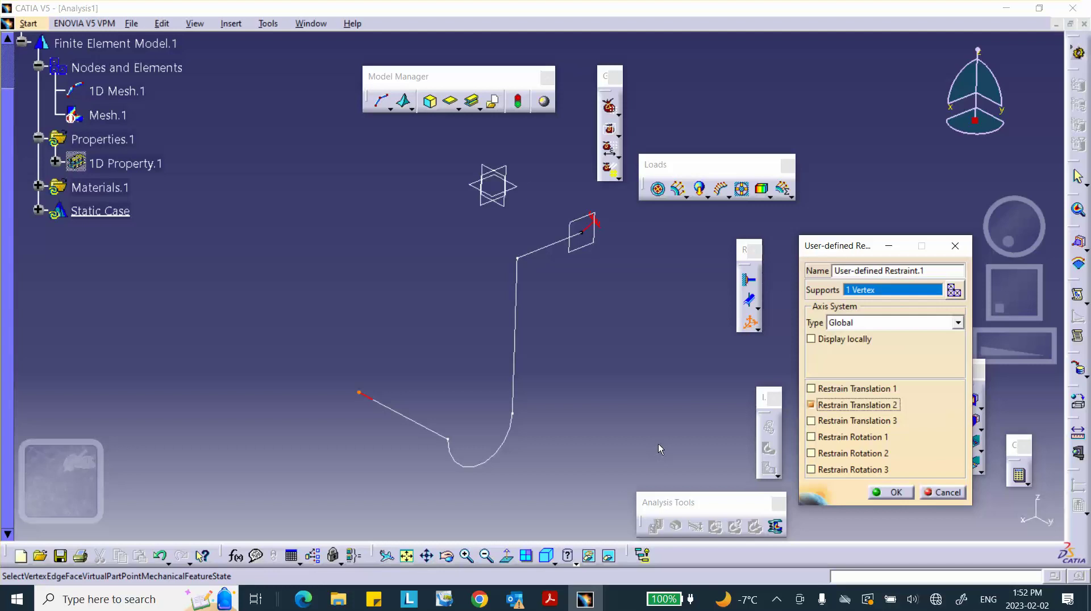
left_click(811, 437)
left_click(812, 470)
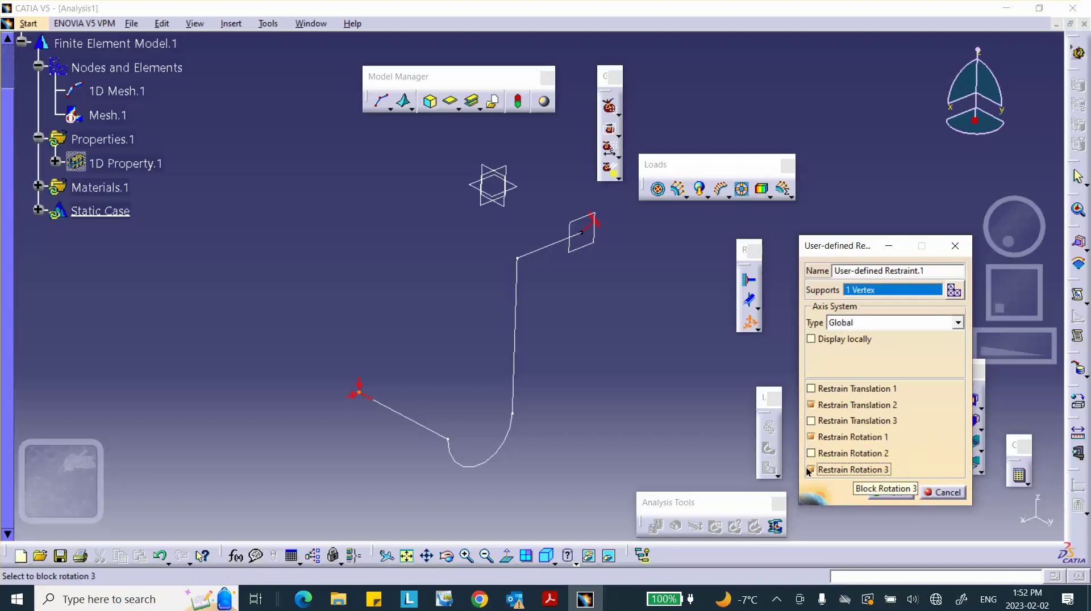
middle_click_drag(663, 348, 565, 302)
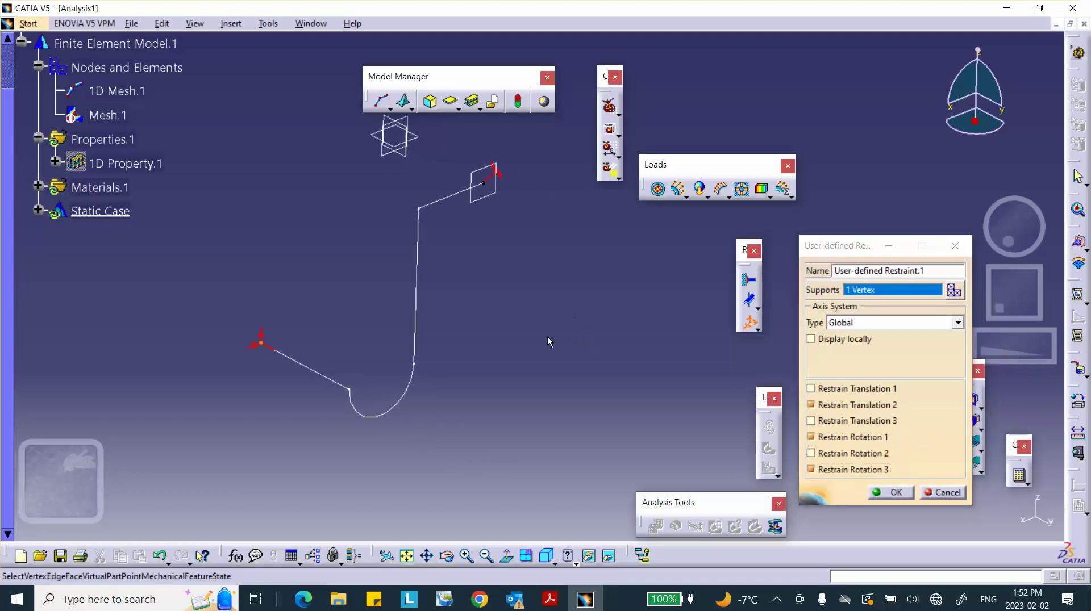
left_click(890, 492)
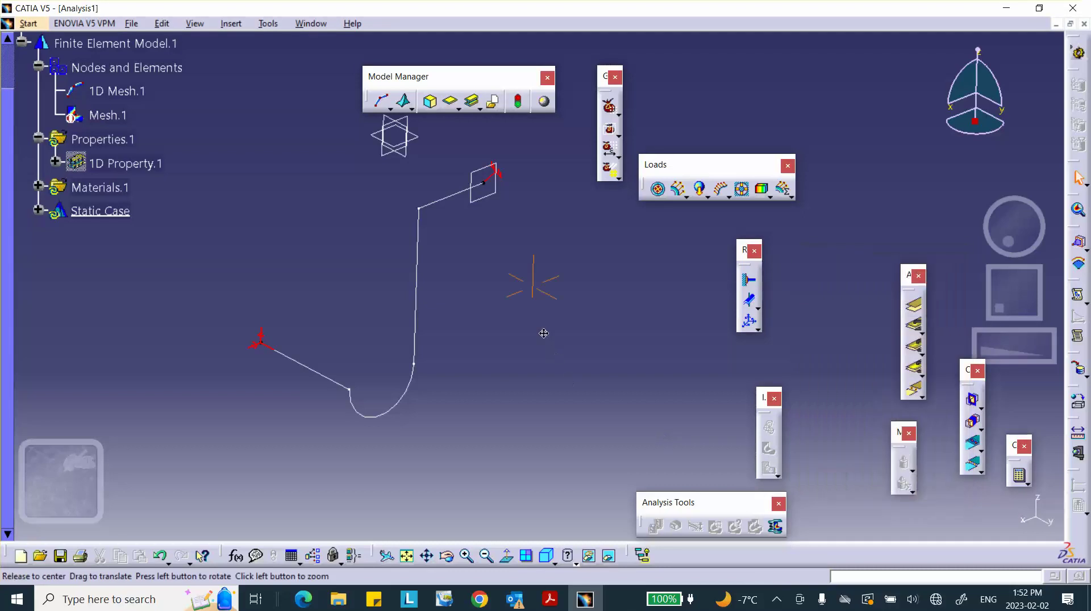
Hide the user-defined restraint symbol at the straight line's free-end vertex.
middle_click_drag(542, 330, 591, 287)
middle_click_drag(314, 312, 482, 196)
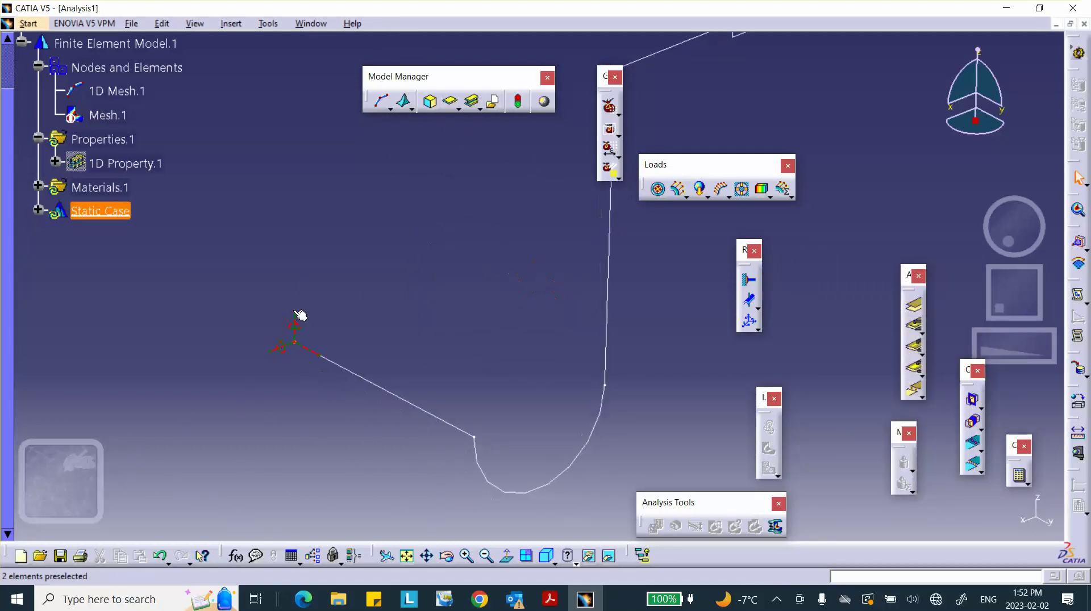
right_click(303, 336)
left_click(321, 376)
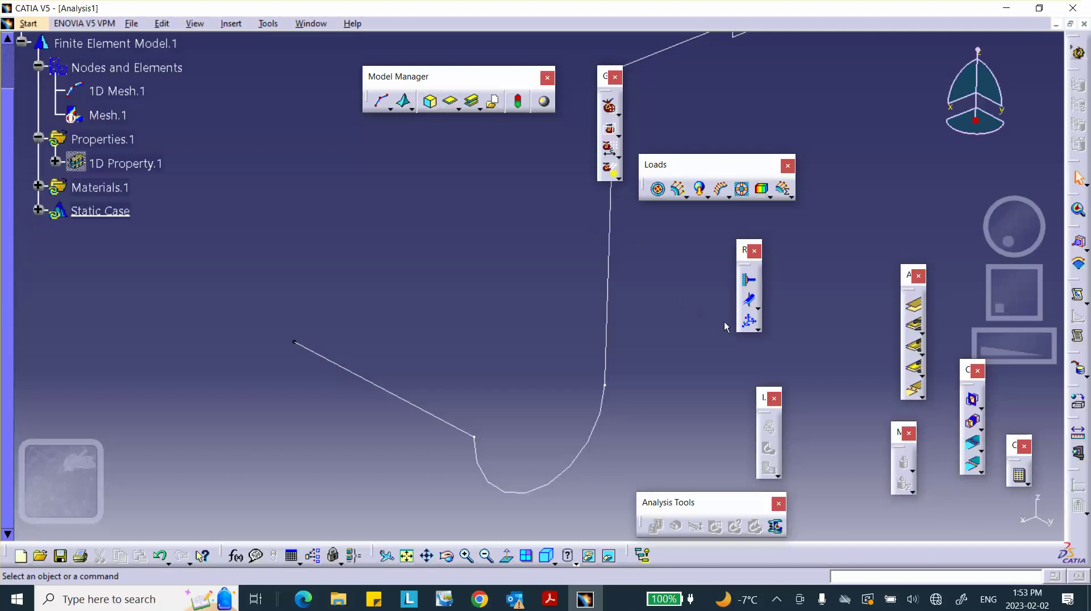
Add a second user-defined restraint at the same free-end vertex, restraining only Translation 3 and Rotation 2.
left_click(749, 321)
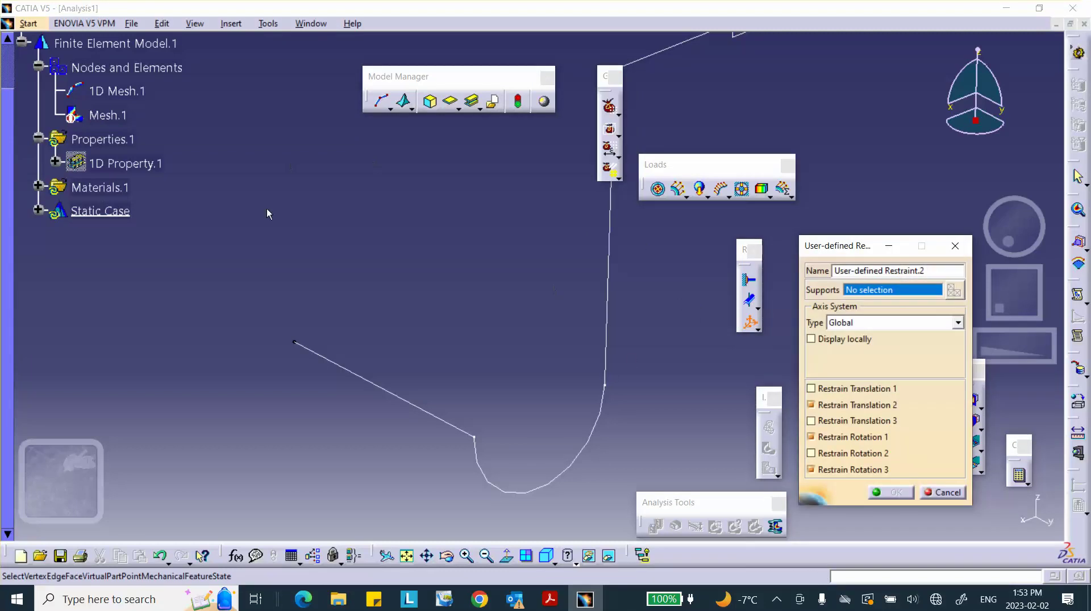
left_click(295, 343)
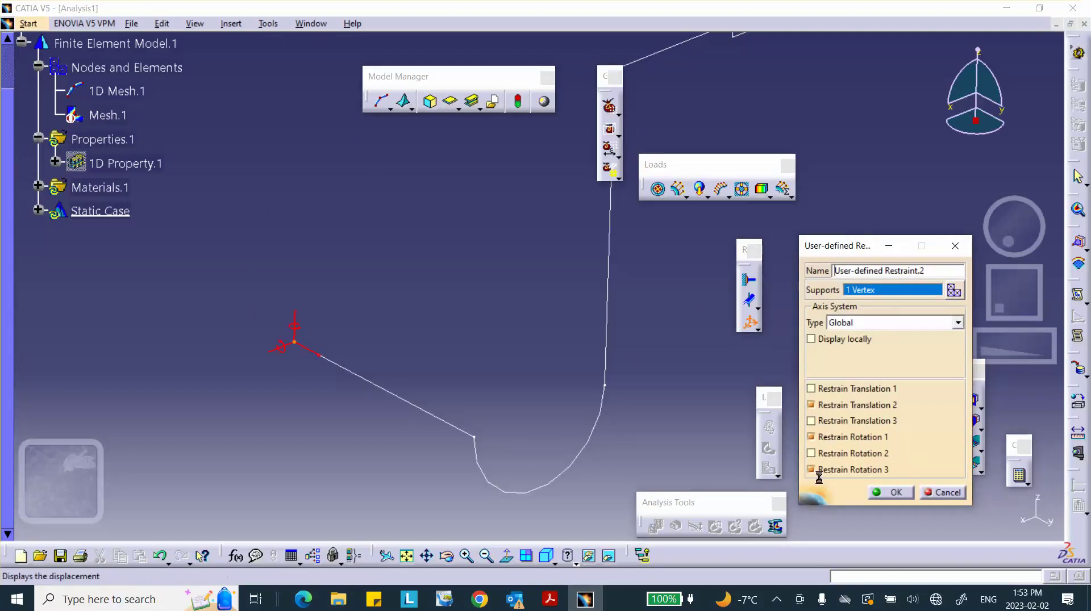
left_click(812, 405)
left_click(812, 437)
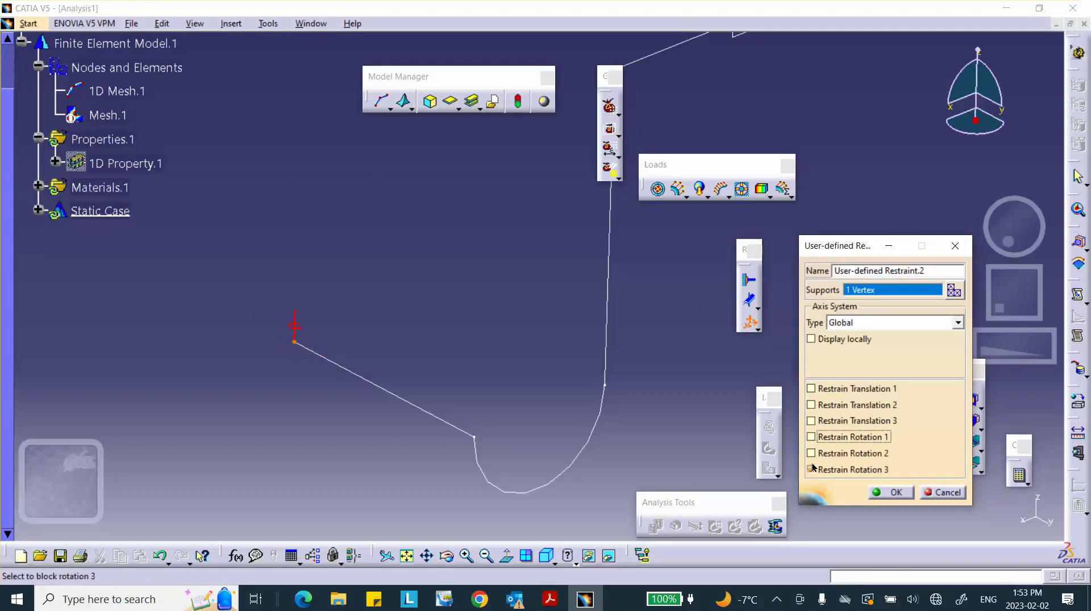
left_click(811, 470)
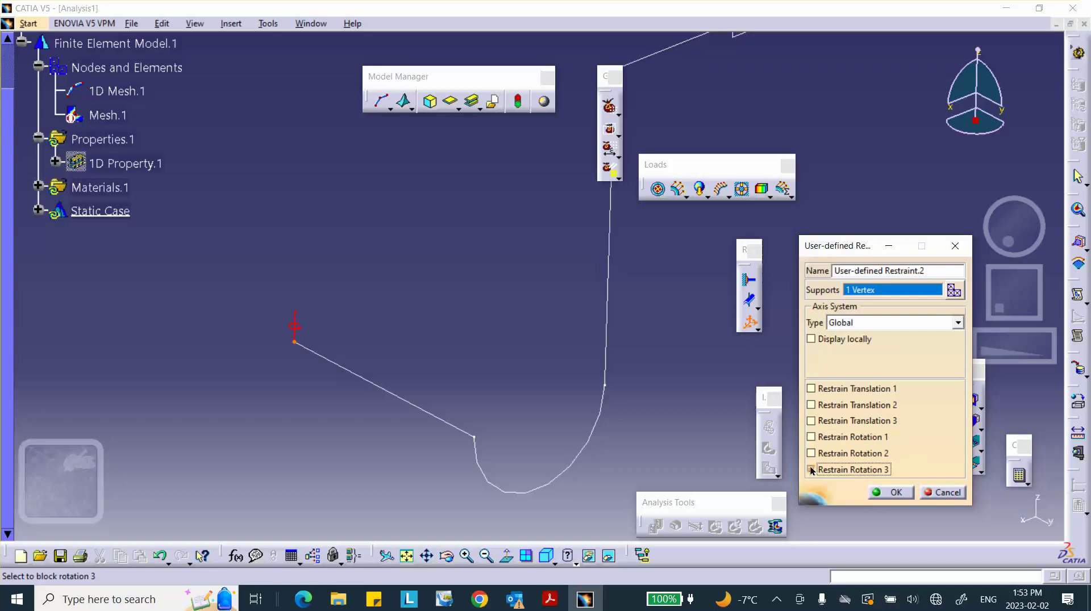
left_click(811, 421)
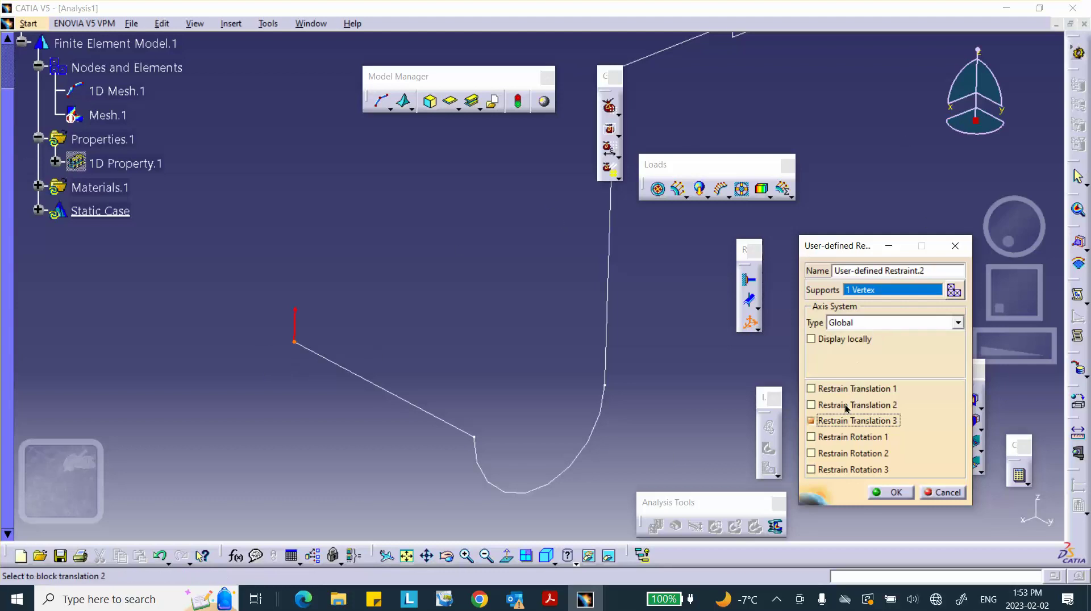
left_click(811, 453)
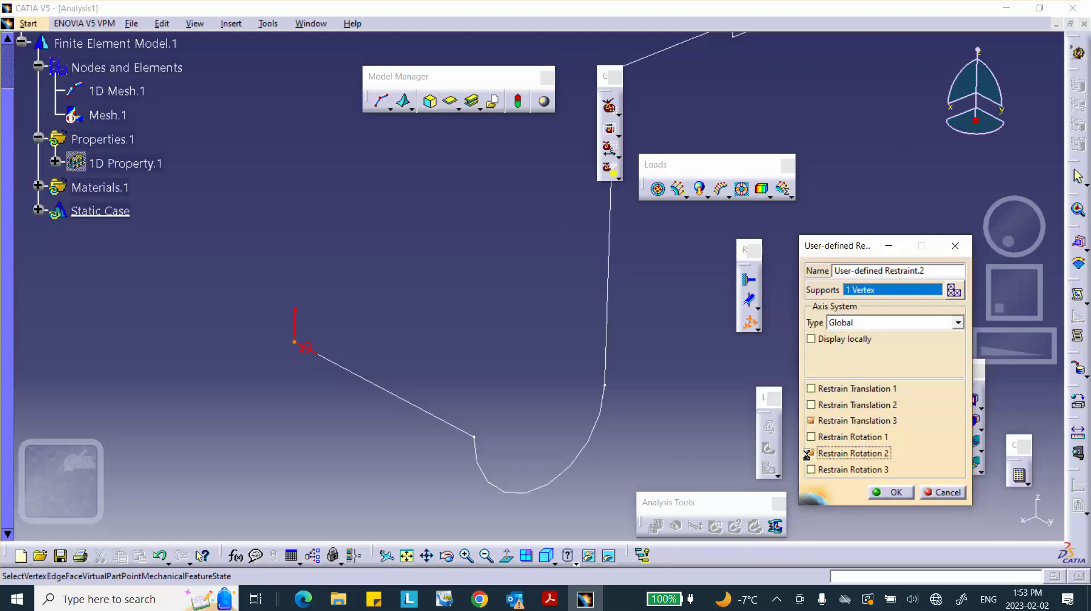
left_click(894, 492)
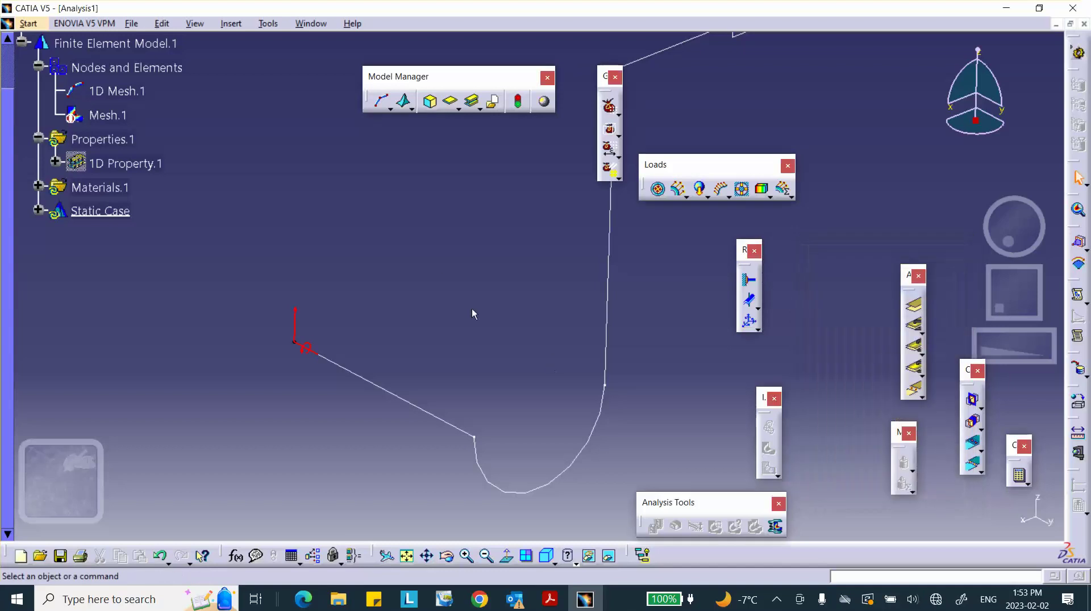
Create an enforced displacement on the second user-defined restraint with Translation 3 of -0.001 in and Rotation 2 of 2 deg.
left_click(742, 190)
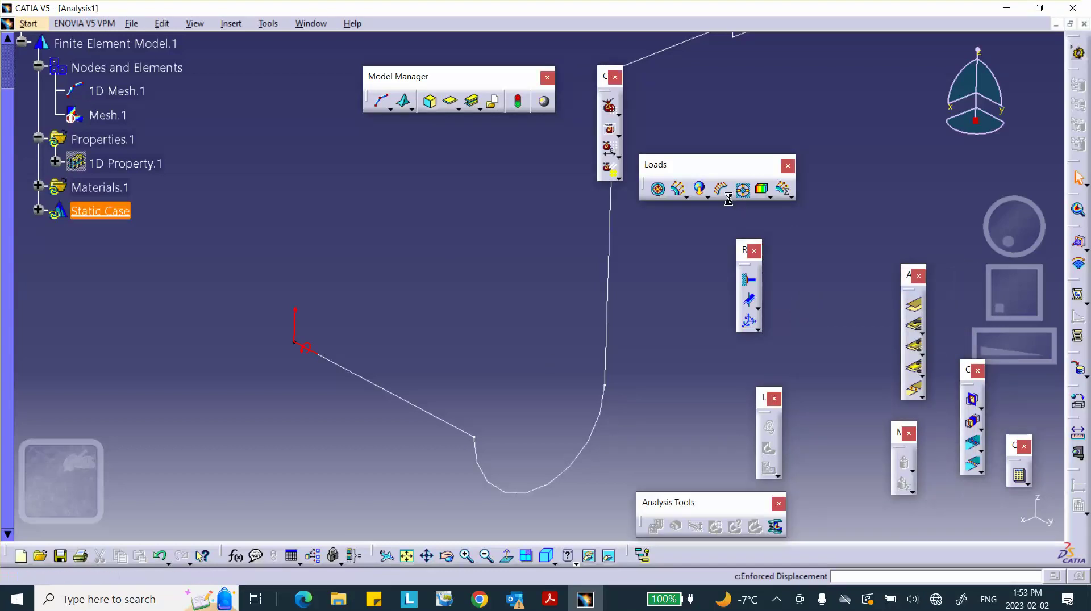
left_click(295, 318)
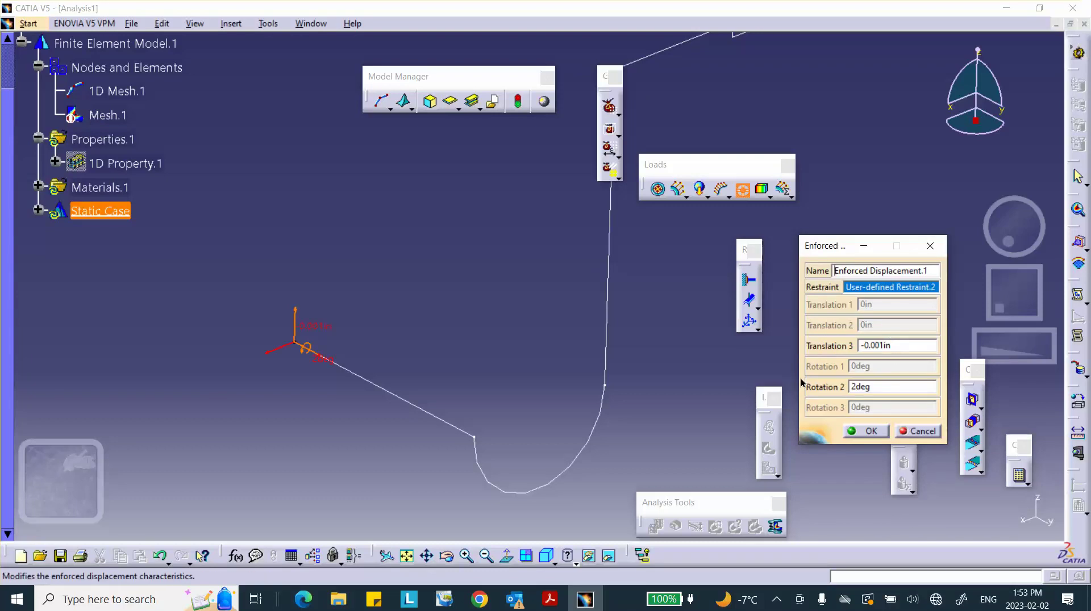
Switch to the assignment PDF in Adobe Acrobat Reader to check the Activity 3 deflection, twist and moment direction against the axes.
left_click(549, 598)
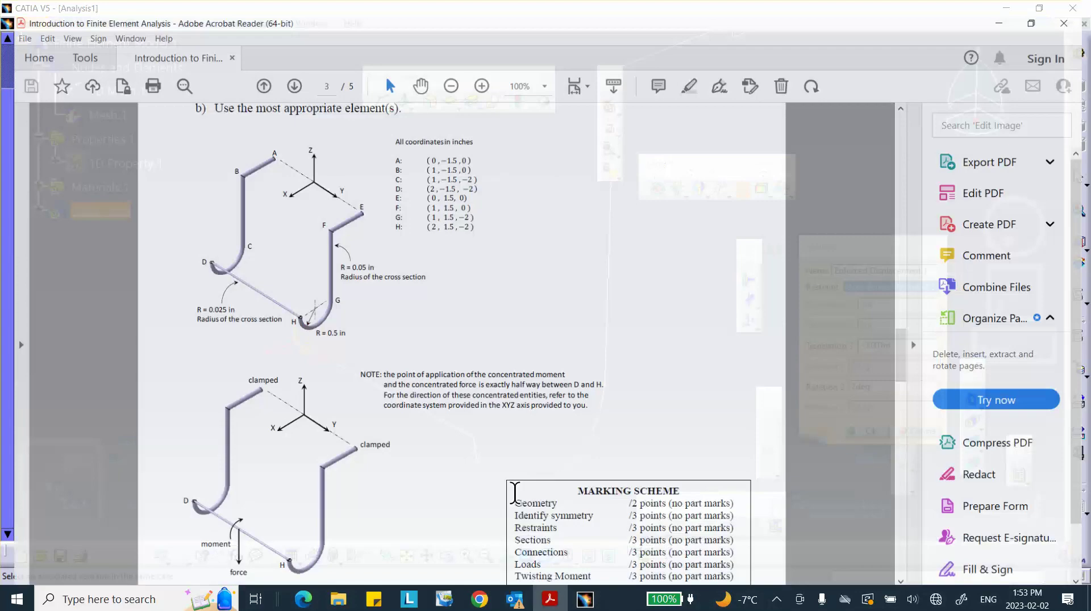
scroll(458, 346, "up", 1)
scroll(458, 346, "down", 5)
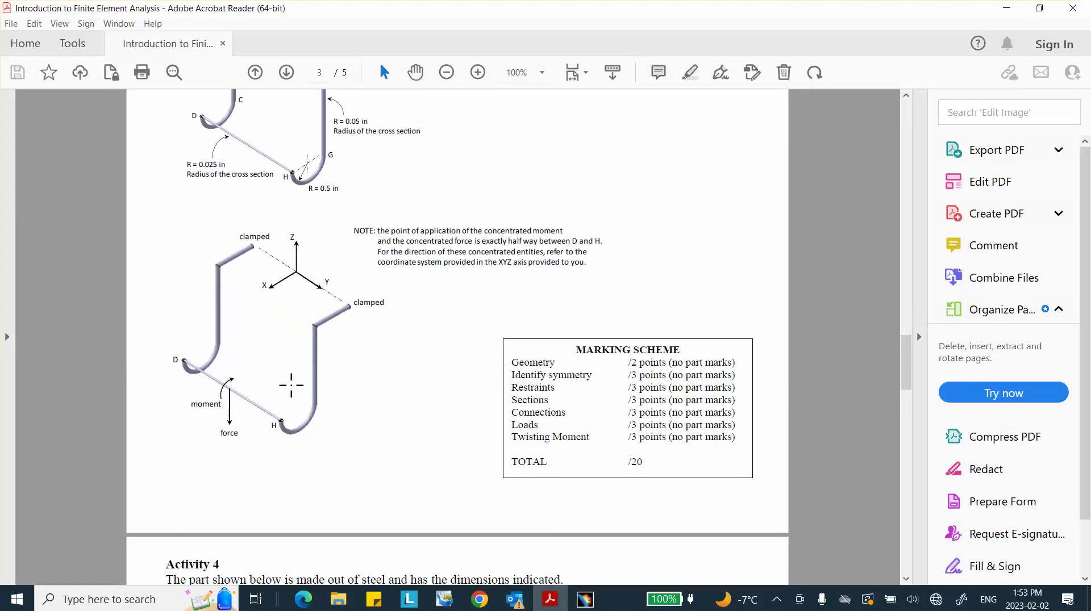
scroll(374, 392, "up", 1)
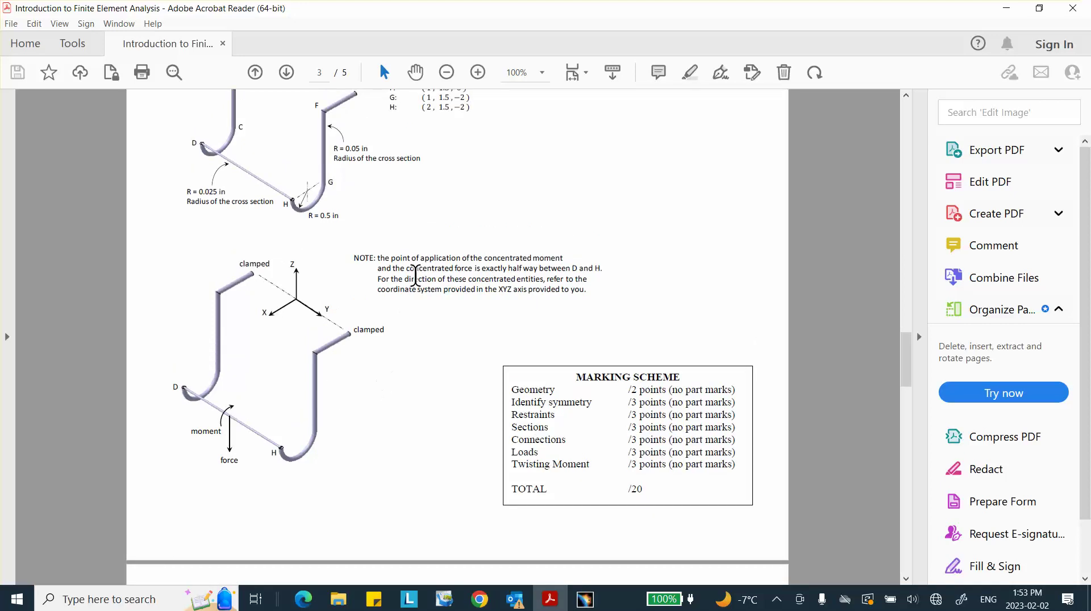
scroll(461, 319, "up", 4)
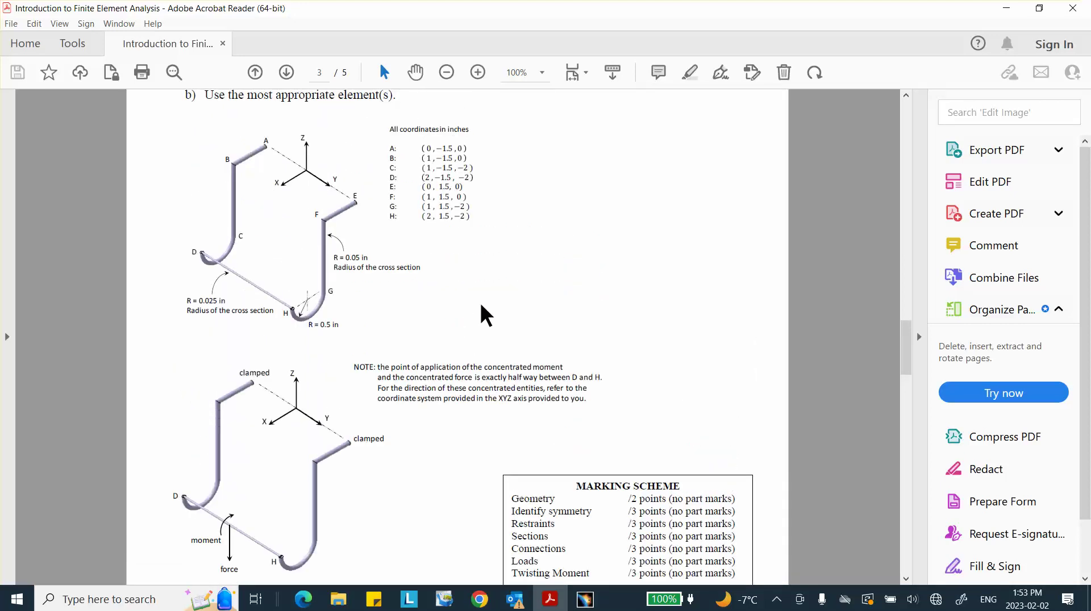
scroll(480, 302, "up", 5)
scroll(481, 306, "up", 5)
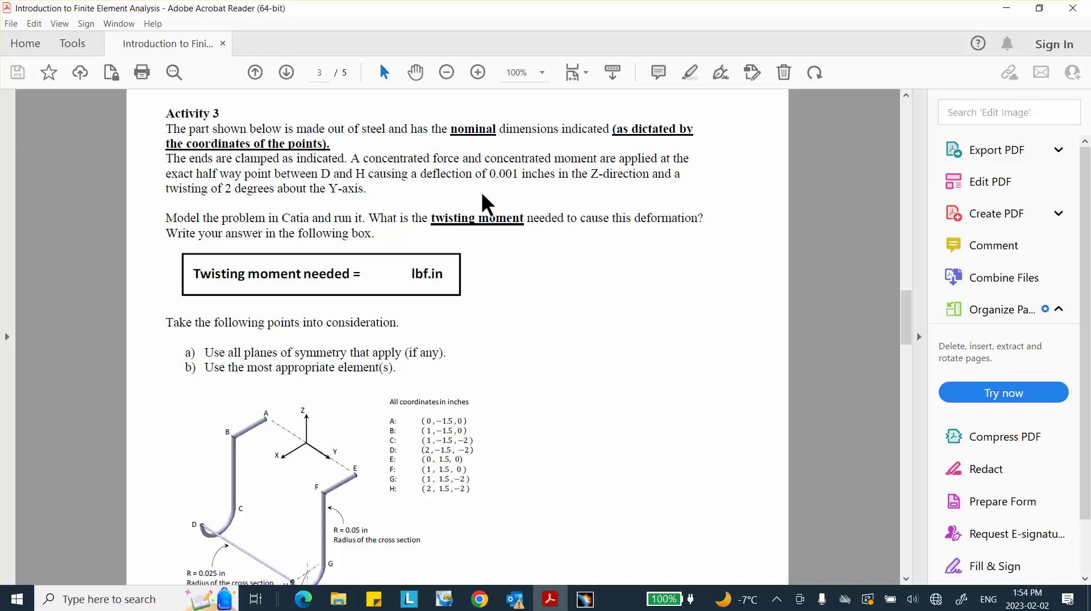
scroll(290, 329, "down", 4)
scroll(277, 437, "down", 8)
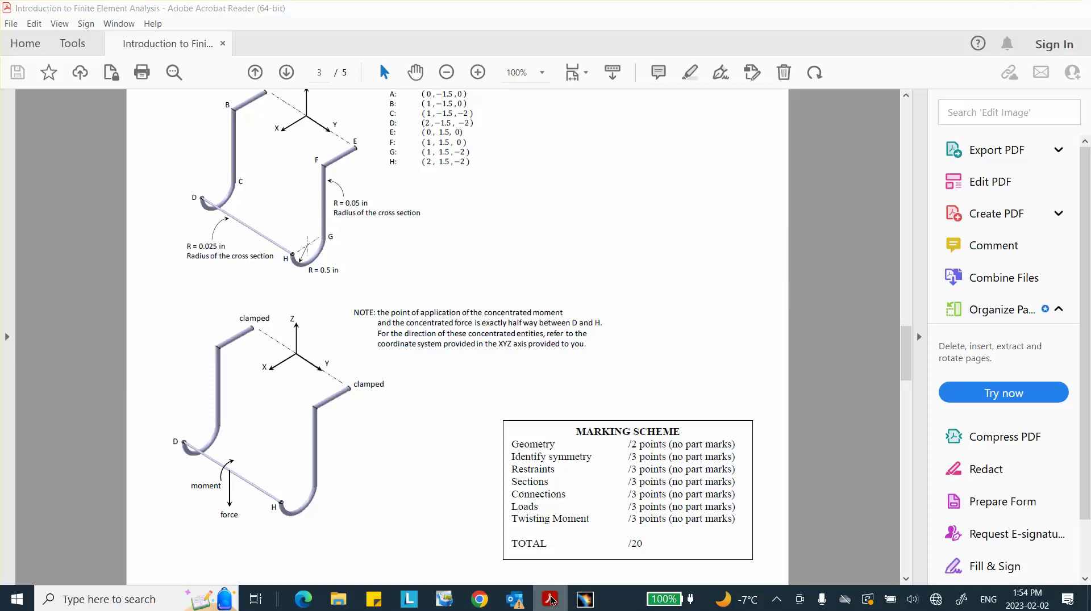
Switch back to CATIA and set the enforced displacement's Rotation 2 to -2 deg, then confirm it.
left_click(585, 599)
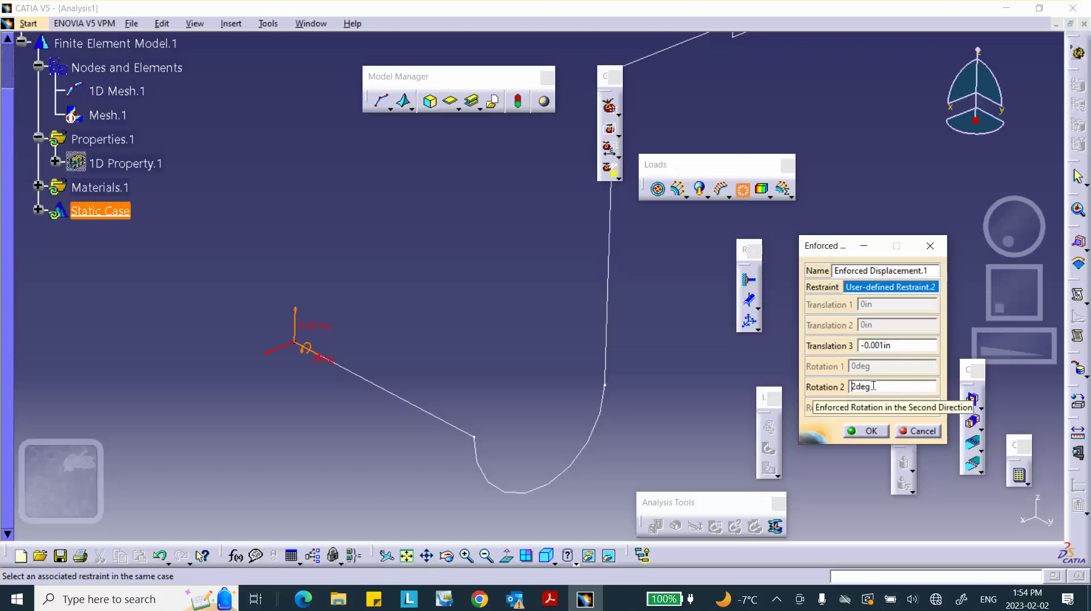
type("-")
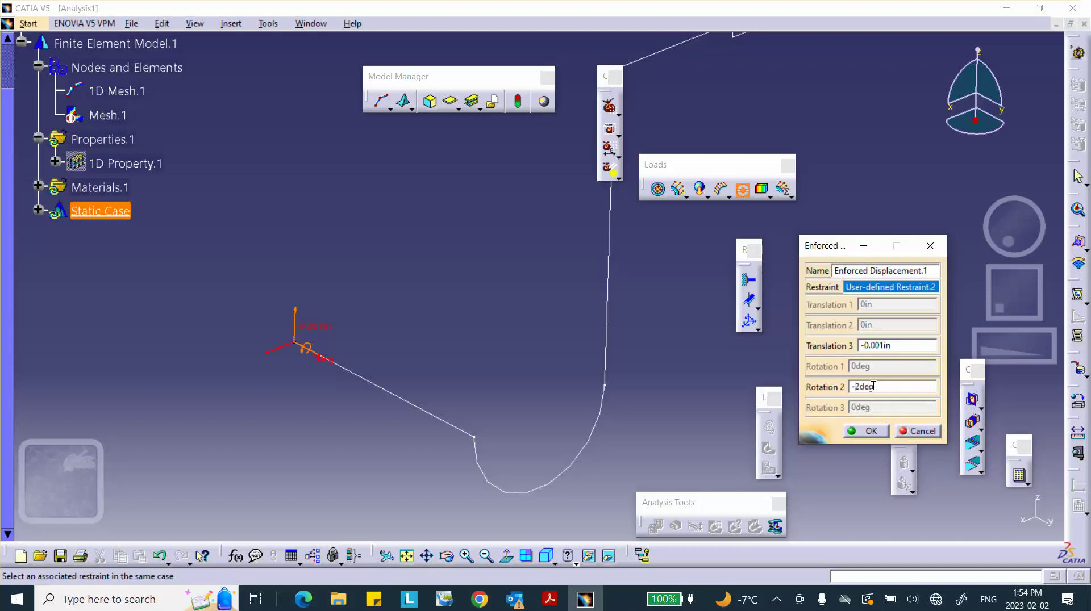
left_click(870, 431)
middle_click_drag(425, 313, 390, 191)
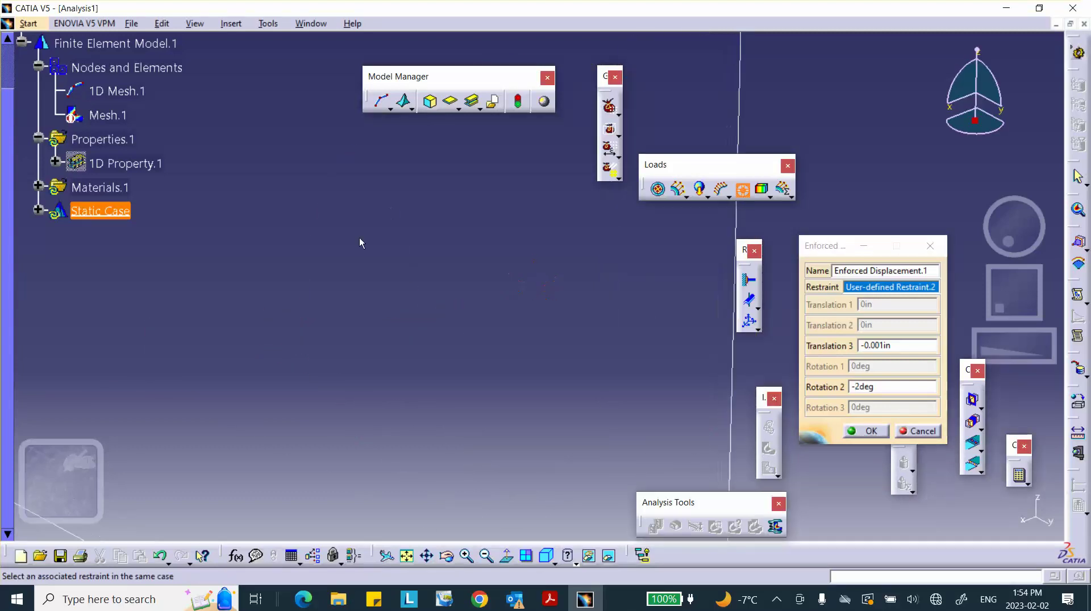
middle_click_drag(137, 394, 570, 275)
middle_click_drag(571, 250, 464, 190, "ctrl")
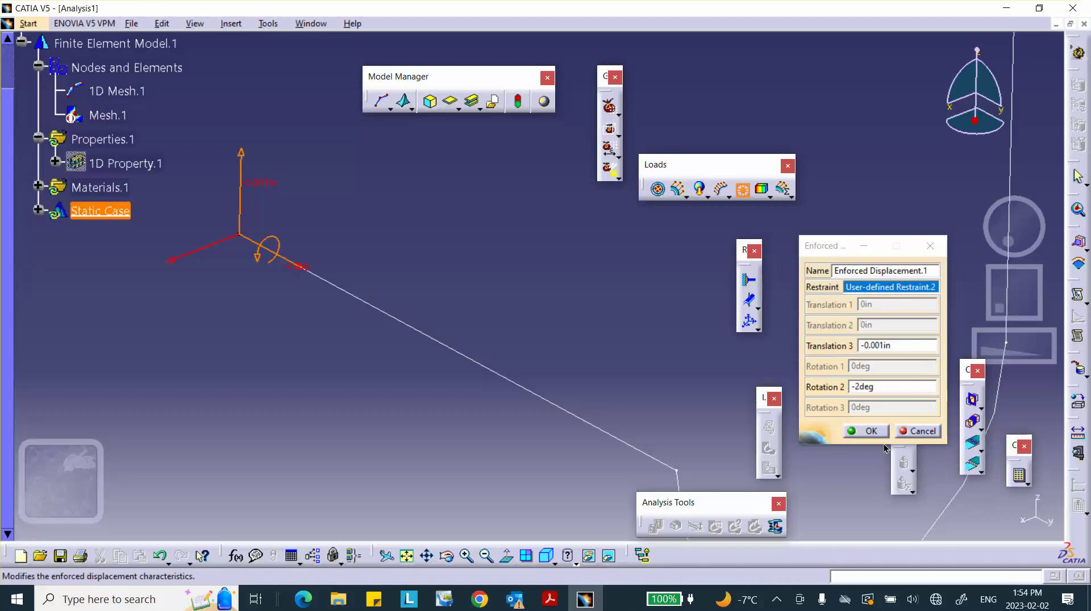
left_click(864, 431)
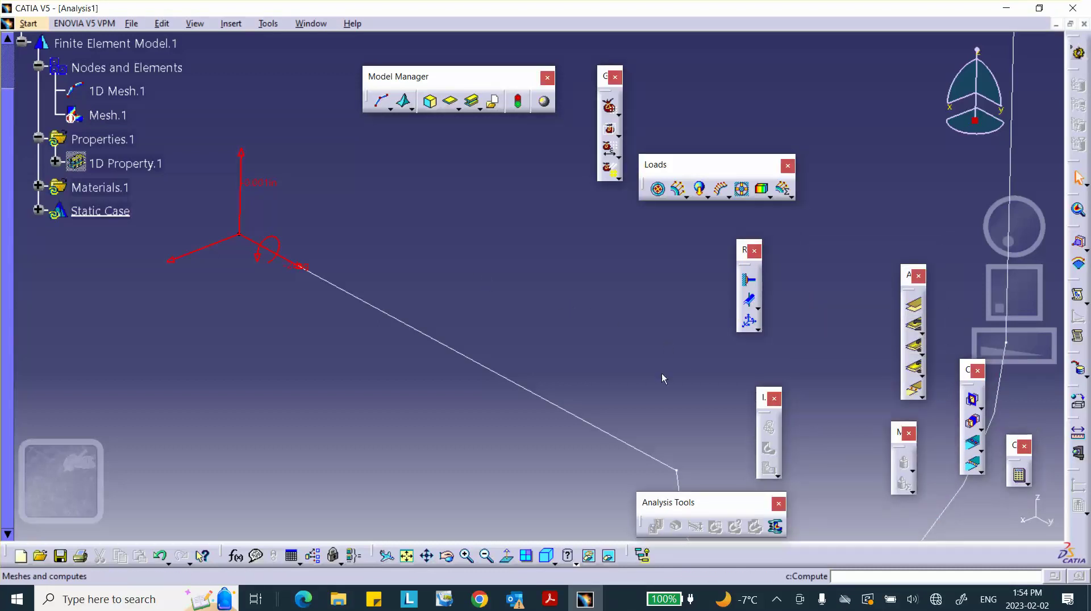
Save the new analysis document as Analysis1 in the Lab_5_Activity_3 folder through Save Management.
left_click(127, 23)
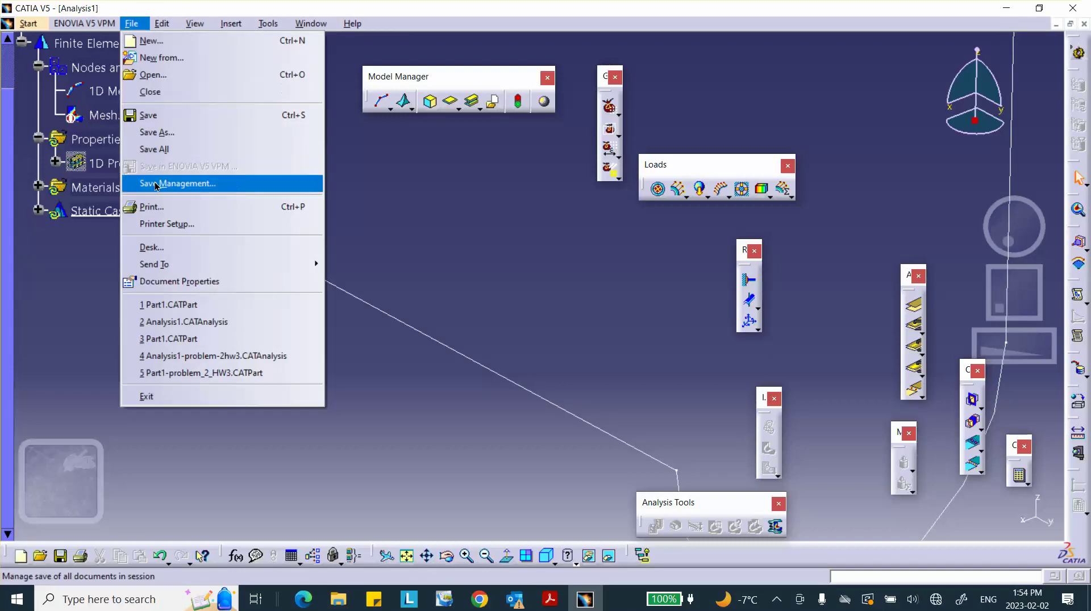
left_click(171, 183)
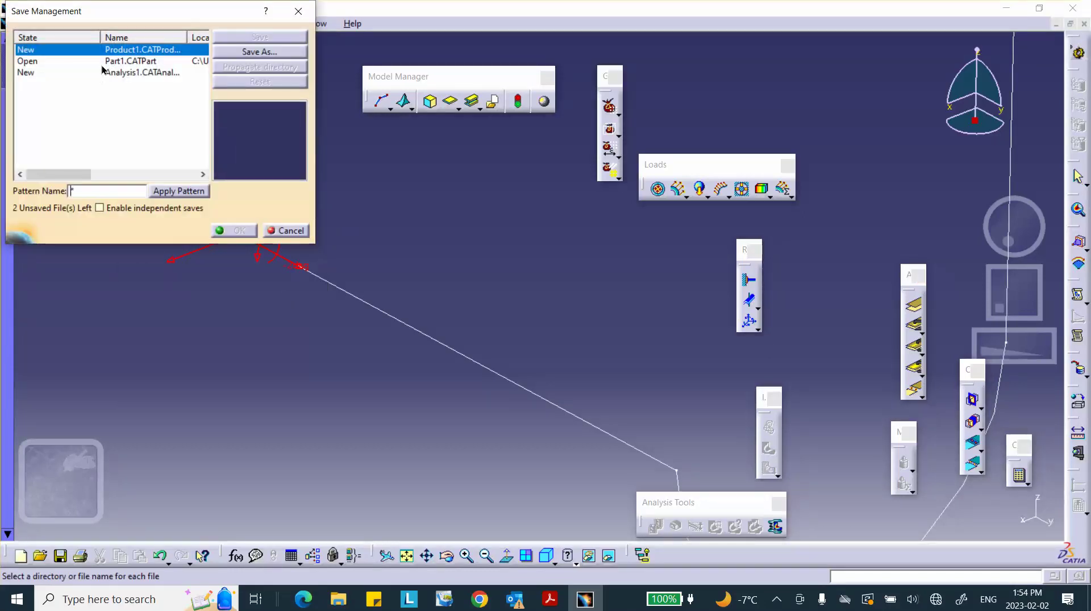
left_click(111, 72)
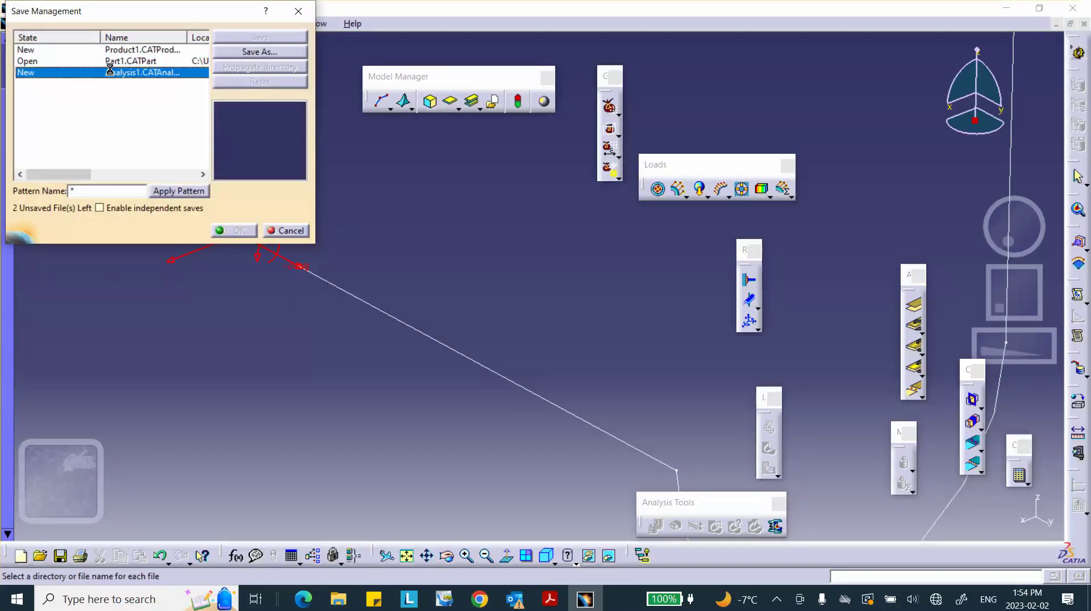
left_click(226, 53)
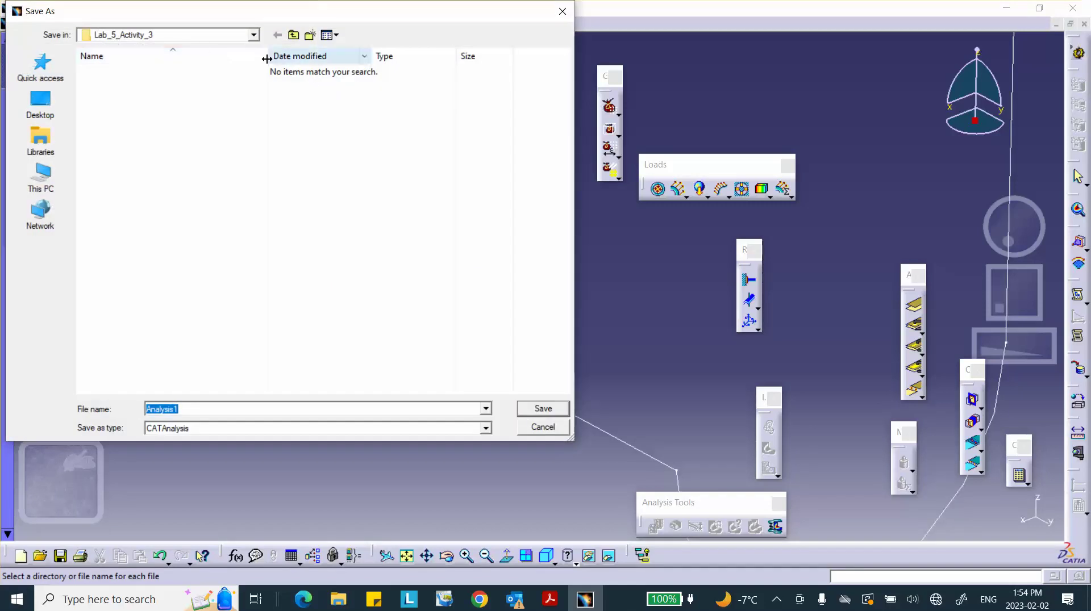
left_click(542, 409)
left_click(235, 228)
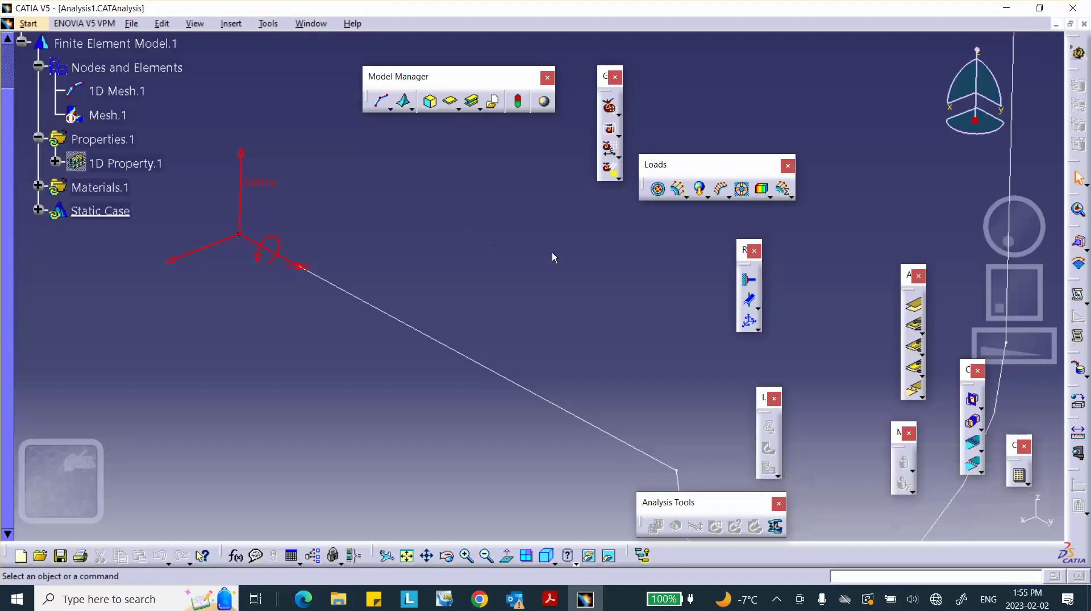
Compute the complete static analysis with the All option.
middle_click_drag(472, 229, 406, 313)
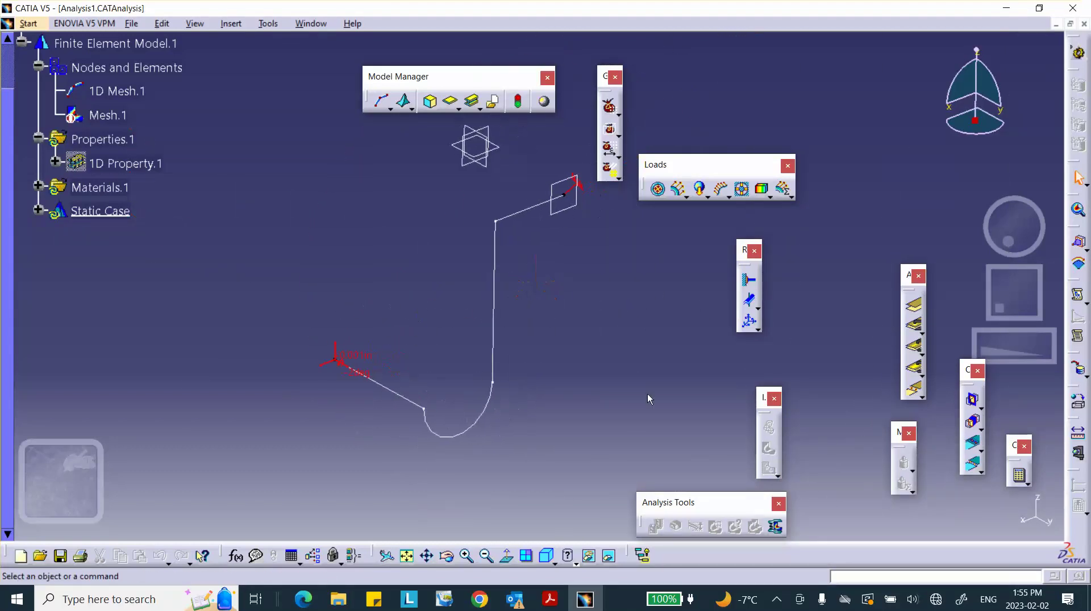
left_click(1019, 475)
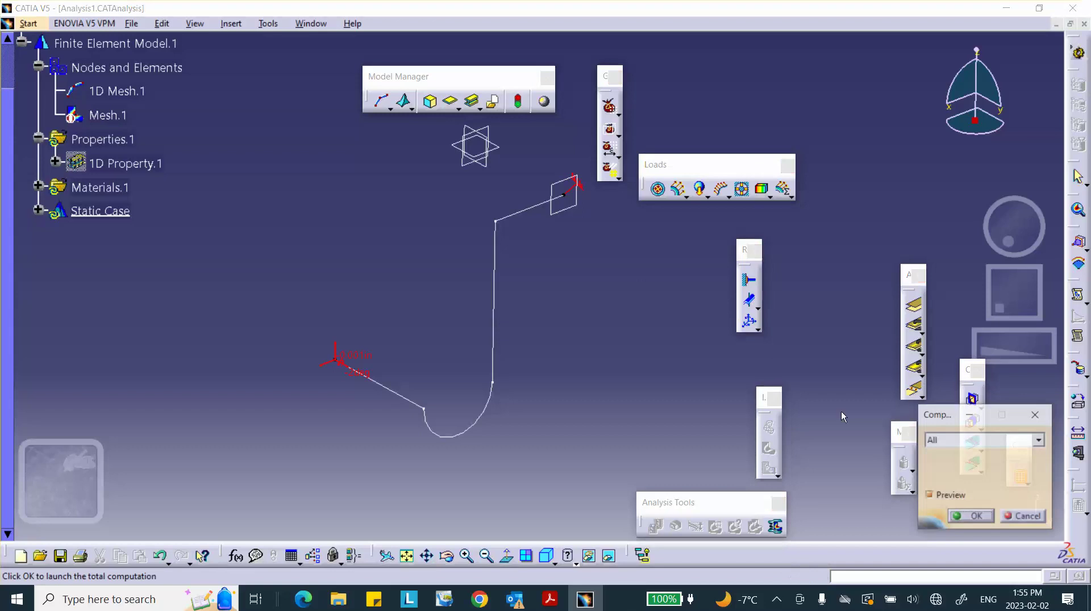
left_click(973, 515)
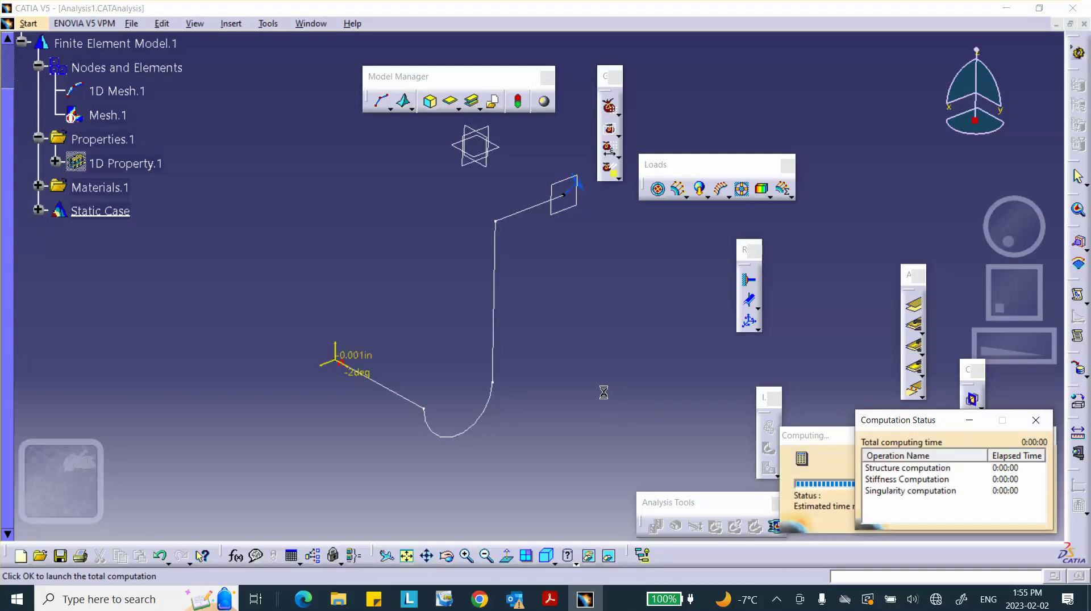
left_click(990, 517)
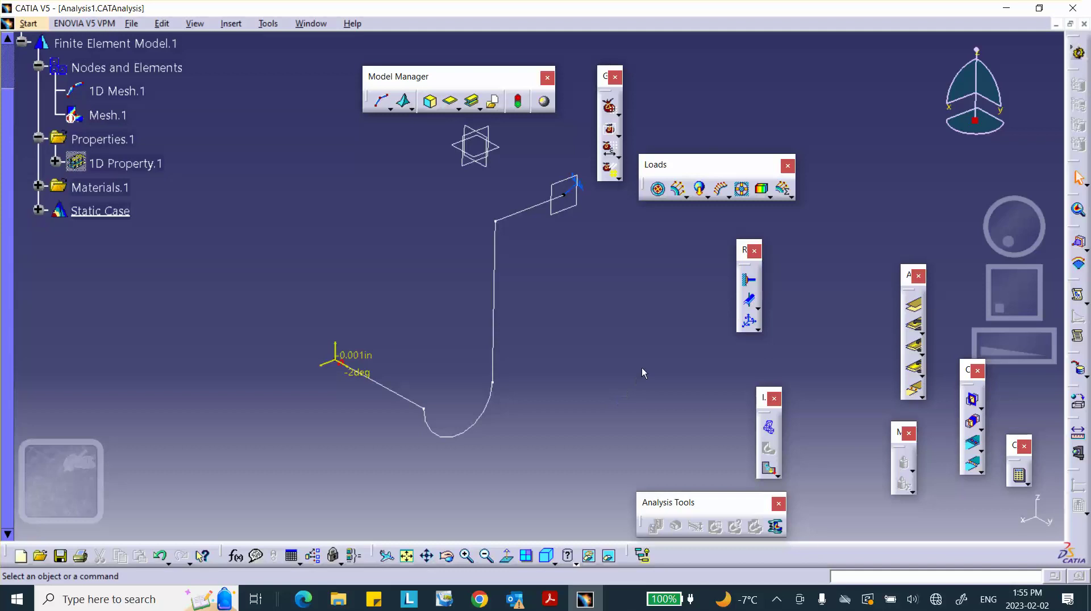
Generate a displacement image of the wire frame and set its display type to Average iso.
left_click(767, 467)
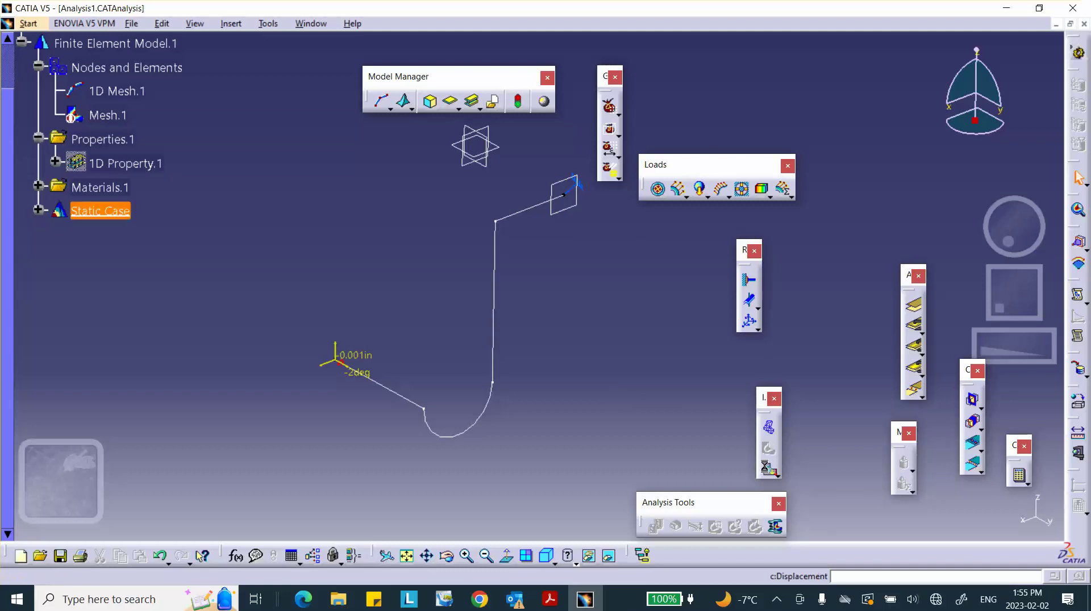
double_click(496, 370)
left_click(866, 344)
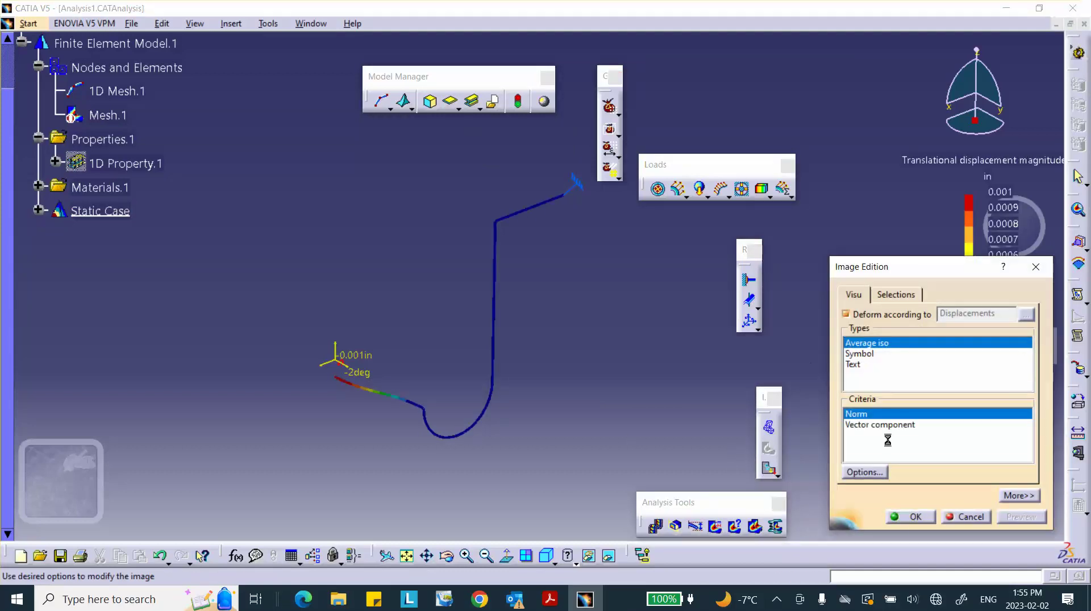
left_click(913, 520)
middle_click_drag(593, 386, 458, 330)
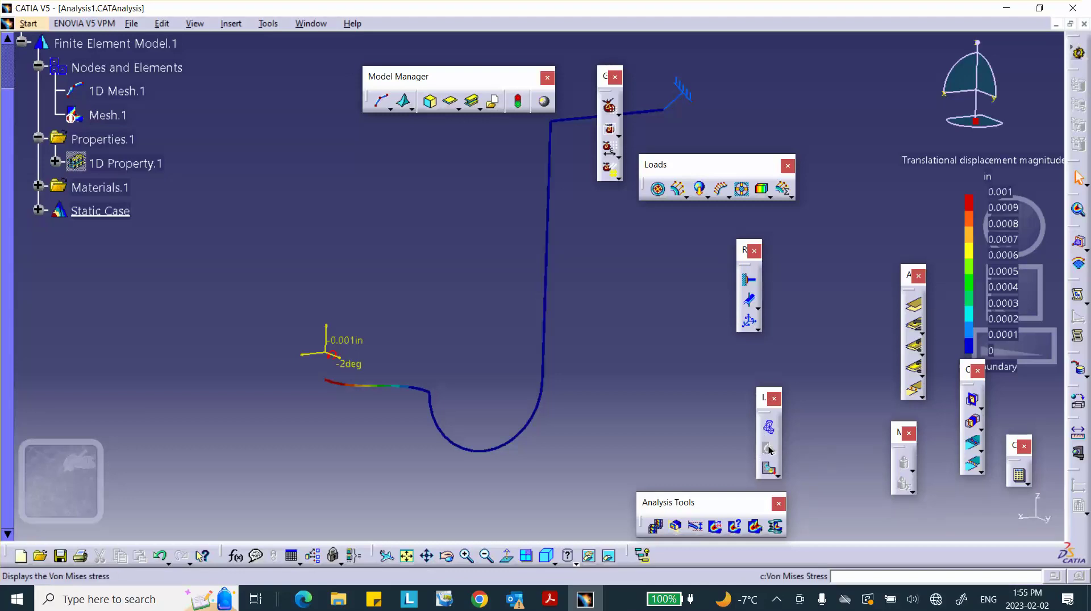
Generate a principal stress image and inspect the stress along the straight wire and hook.
left_click(776, 475)
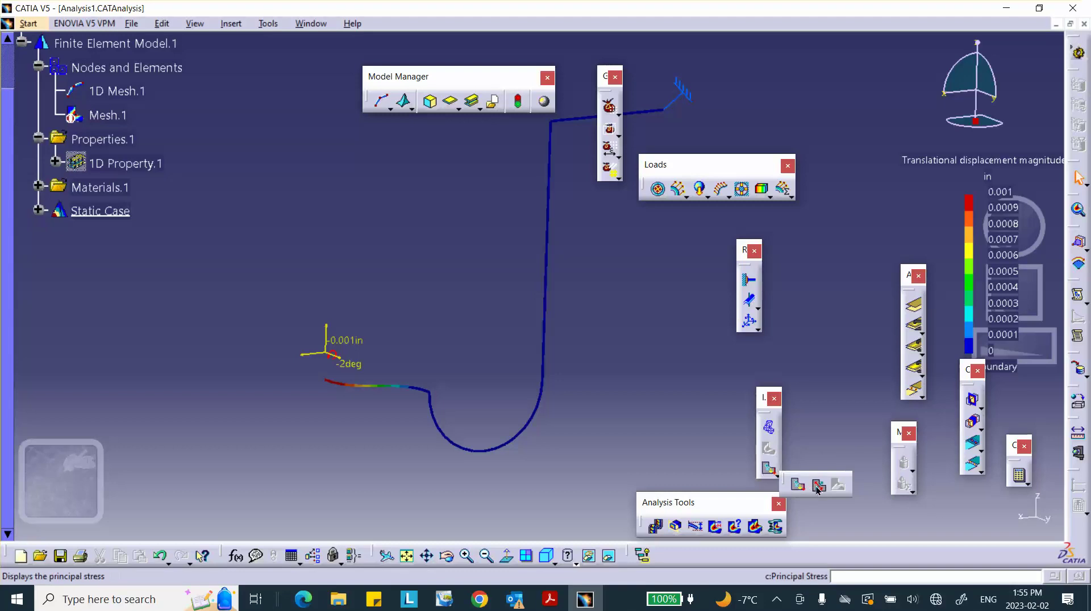
left_click(820, 490)
middle_click_drag(548, 375, 549, 320)
middle_click_drag(151, 435, 470, 158)
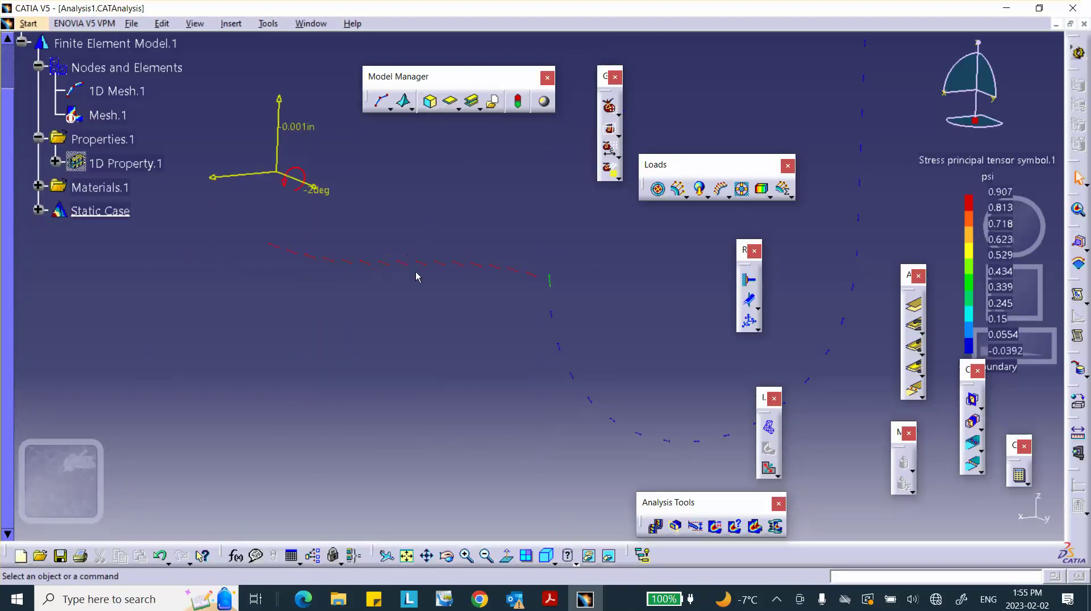
middle_click_drag(456, 279, 450, 373)
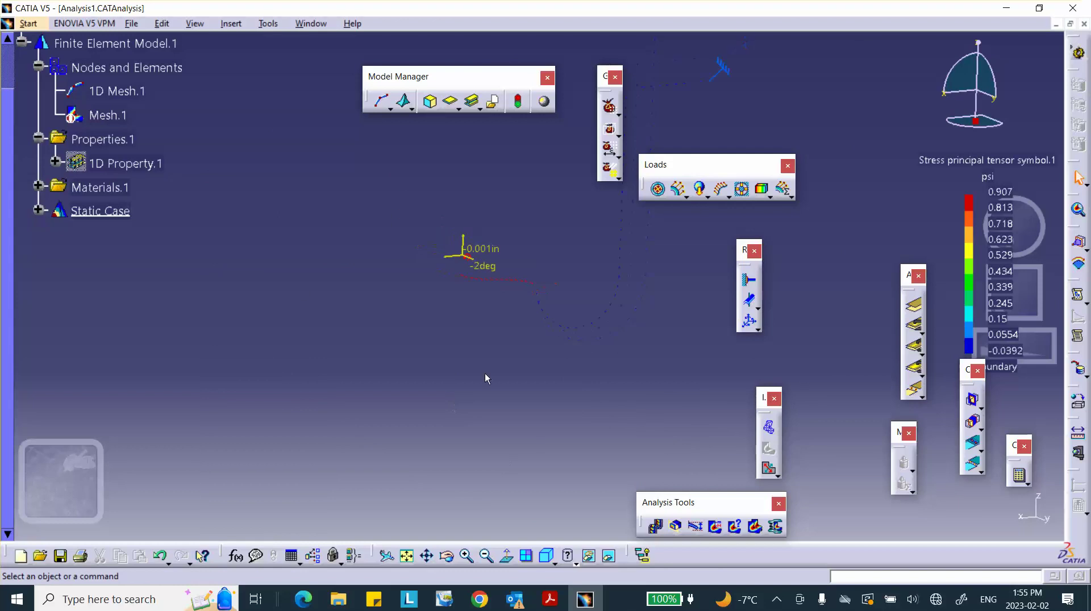
Deactivate the principal stress tensor image under the static case solution.
left_click(38, 210)
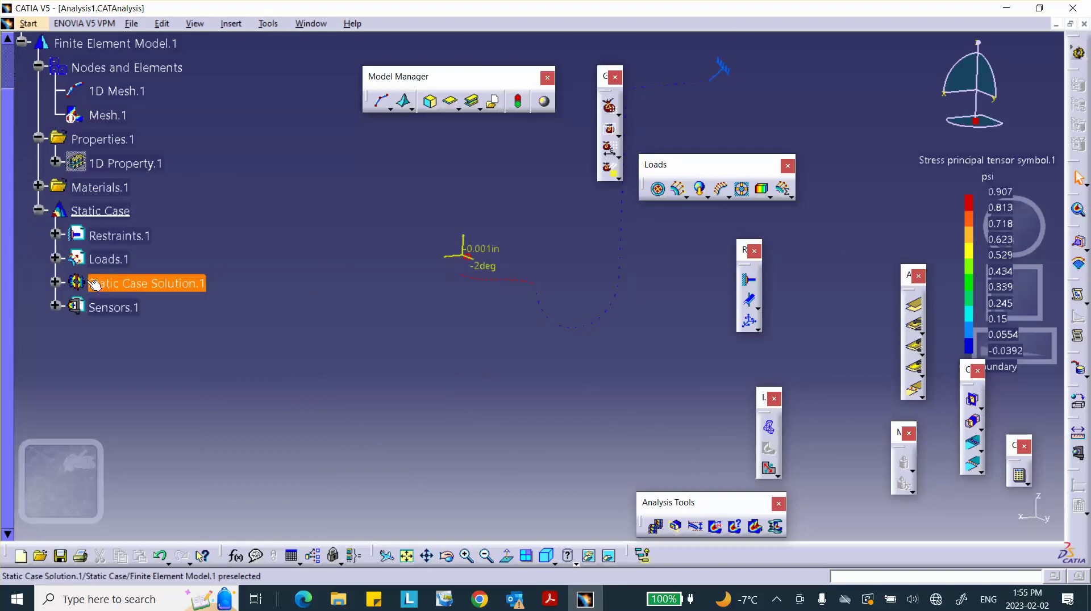
left_click(54, 283)
left_click(139, 333)
right_click(139, 333)
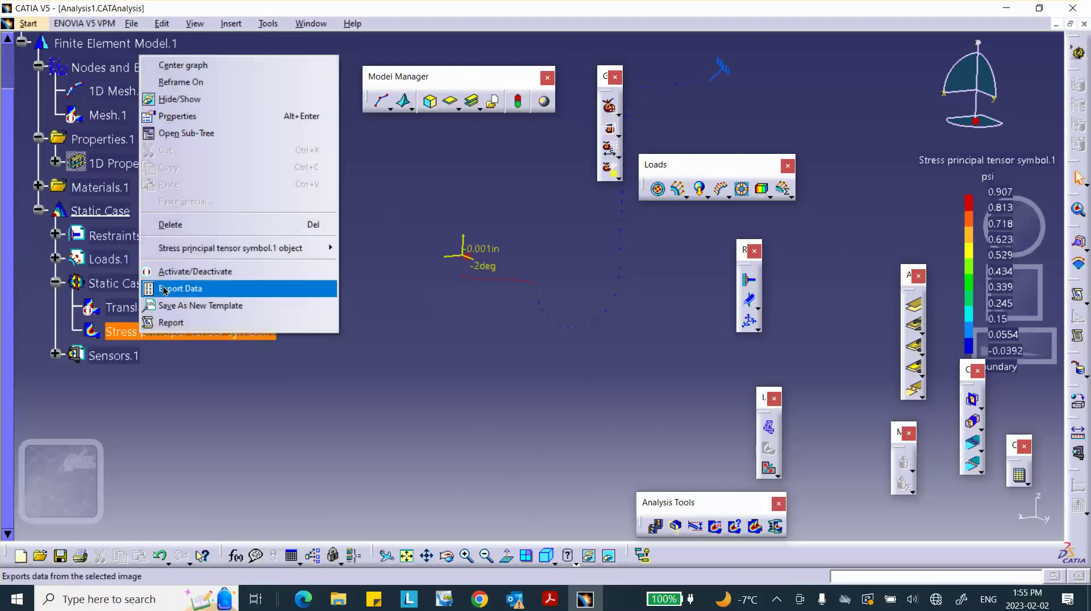
left_click(186, 272)
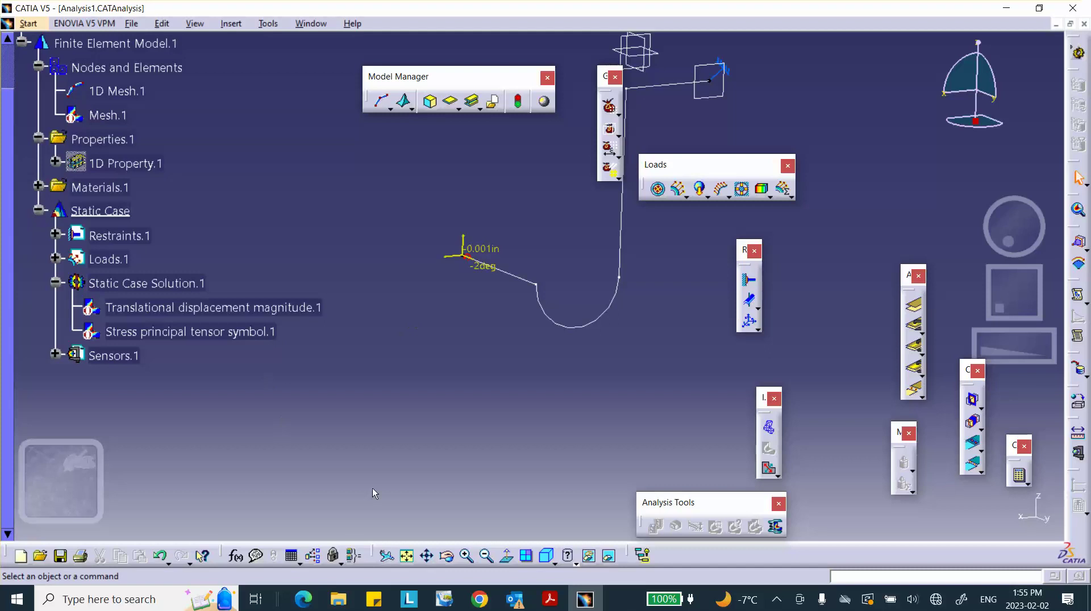
Switch to the assignment PDF in Adobe Acrobat Reader to reread the Activity 3 twisting moment question and required units.
left_click(550, 599)
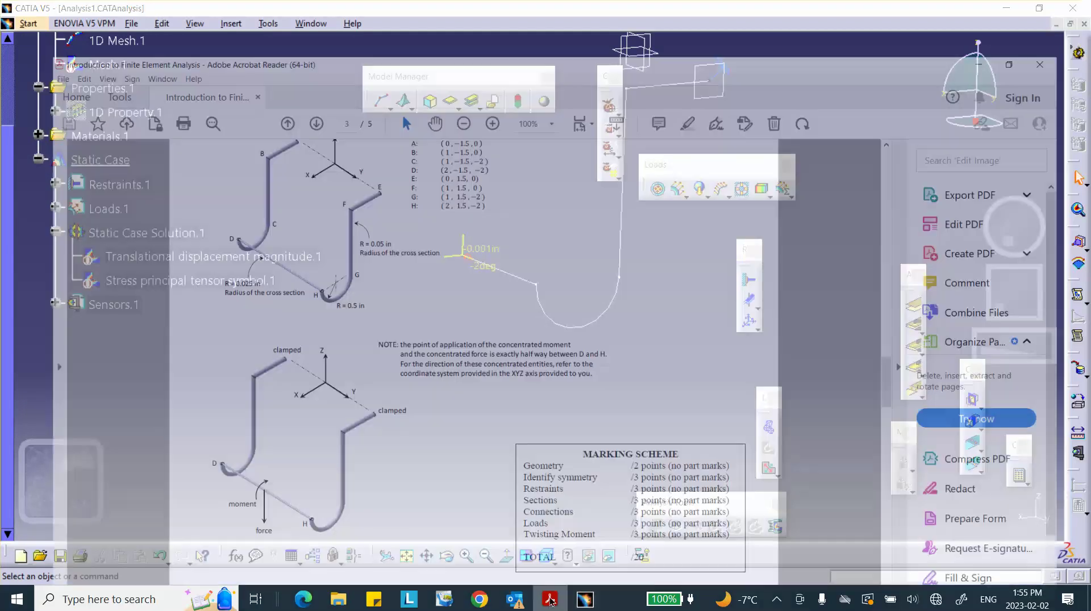
scroll(373, 350, "down", 4)
scroll(373, 338, "up", 2)
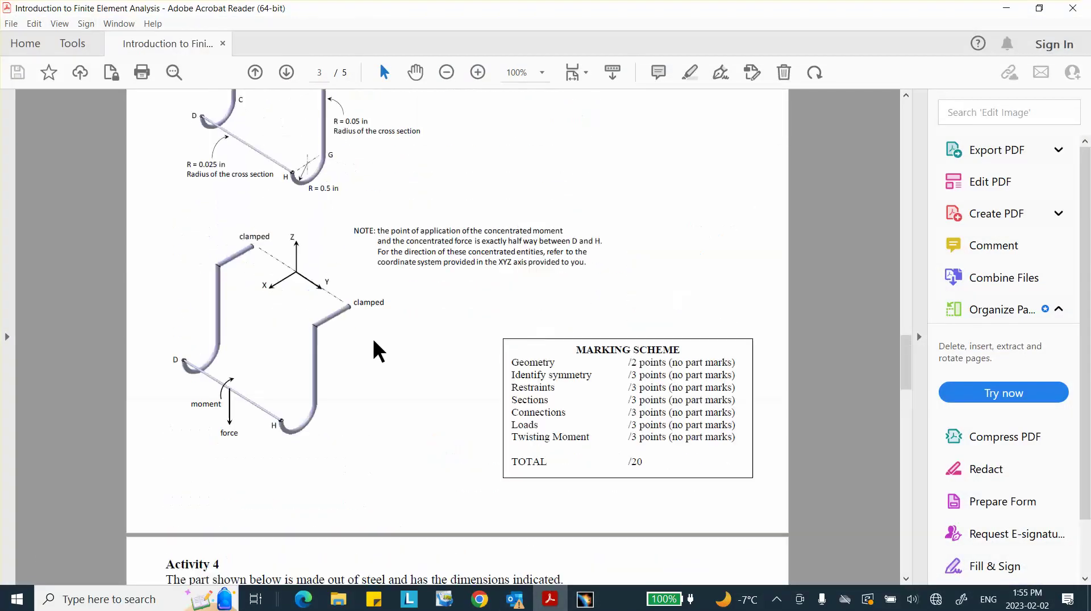
scroll(373, 339, "up", 7)
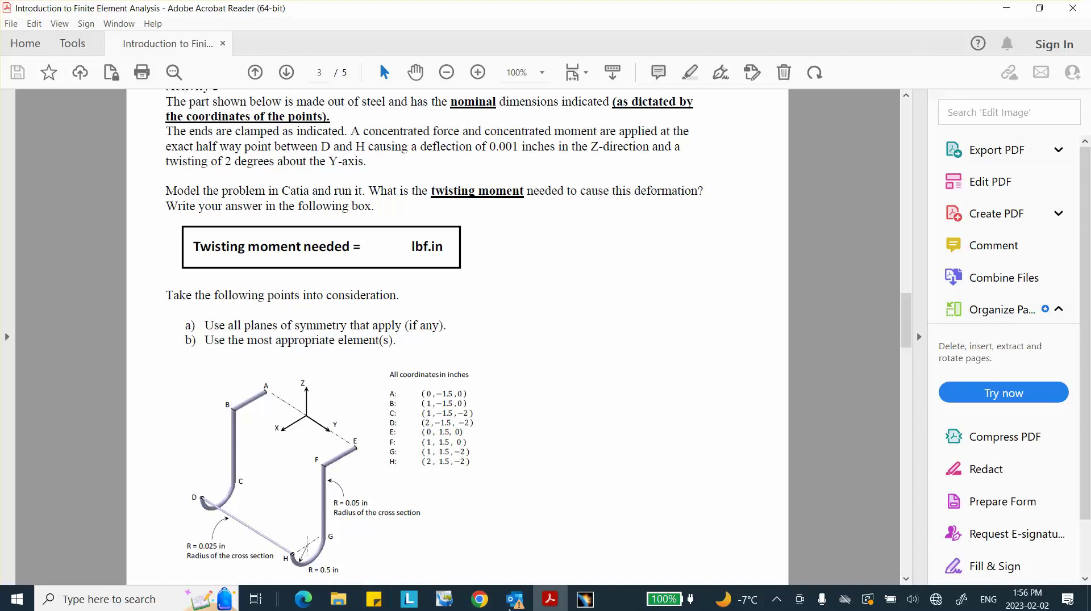
Switch back to CATIA and add a reaction sensor in the global axis system on User-defined Restraint.2.
left_click(585, 599)
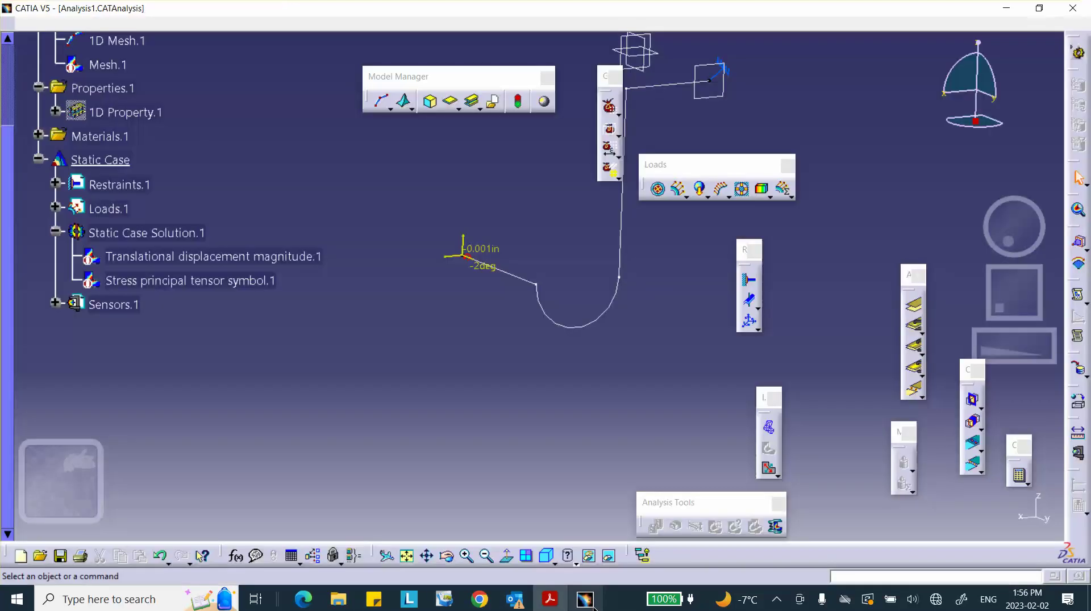
right_click(109, 306)
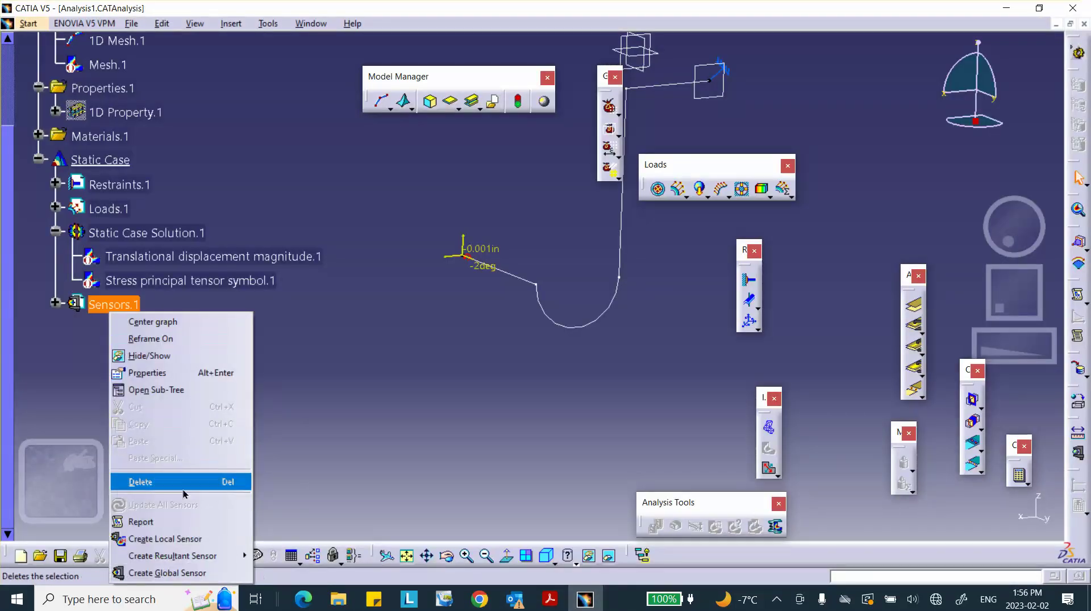
mouse_move(176, 564)
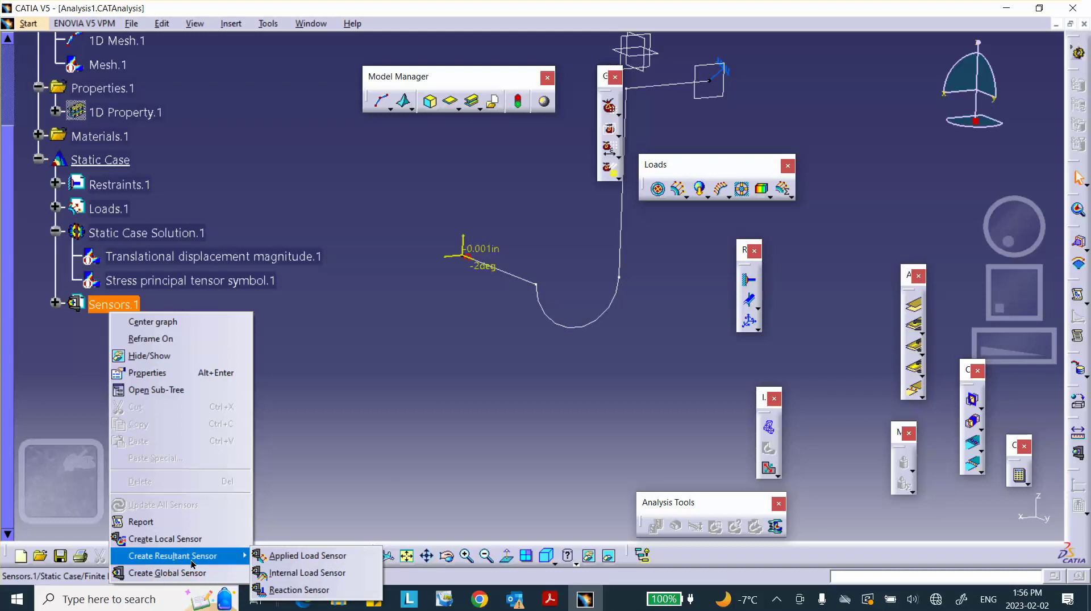
left_click(281, 590)
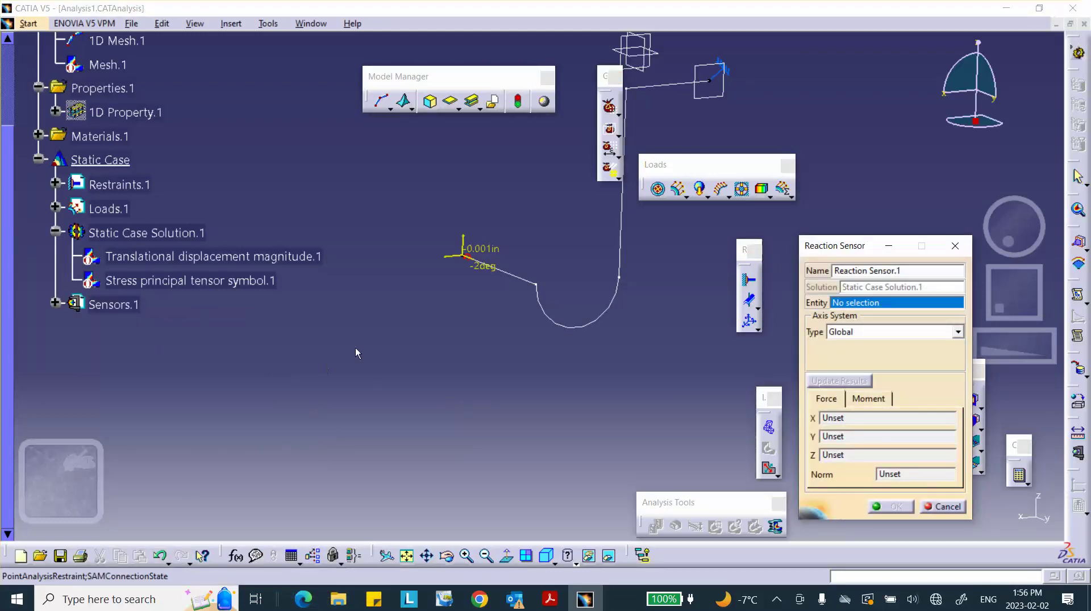
left_click(56, 185)
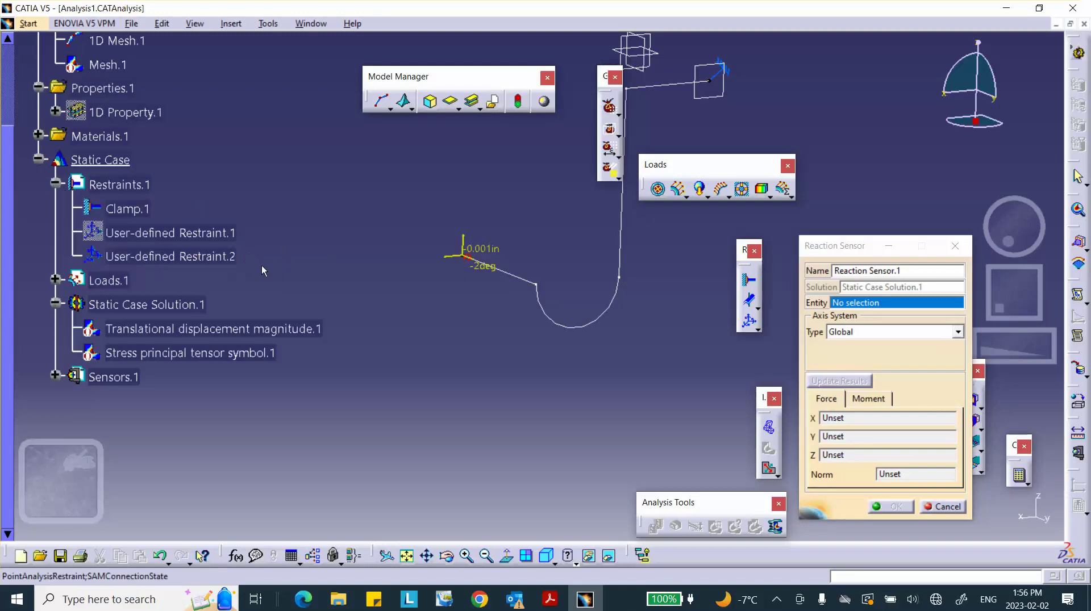
left_click(178, 255)
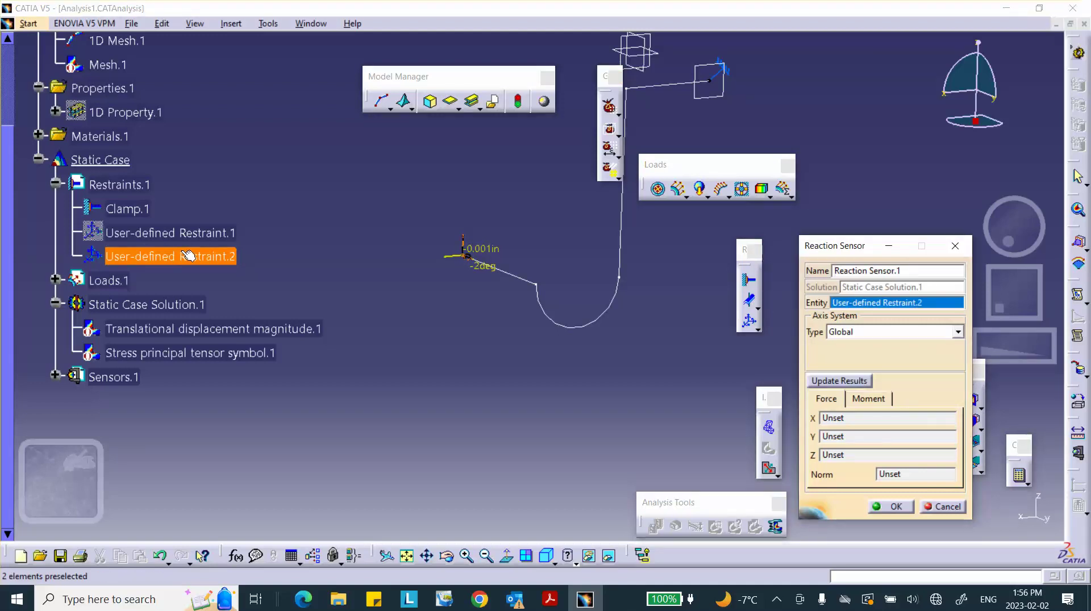
Update the reaction sensor's results, examine its force and moment components, and return to the assignment PDF's twisting moment question.
left_click(840, 380)
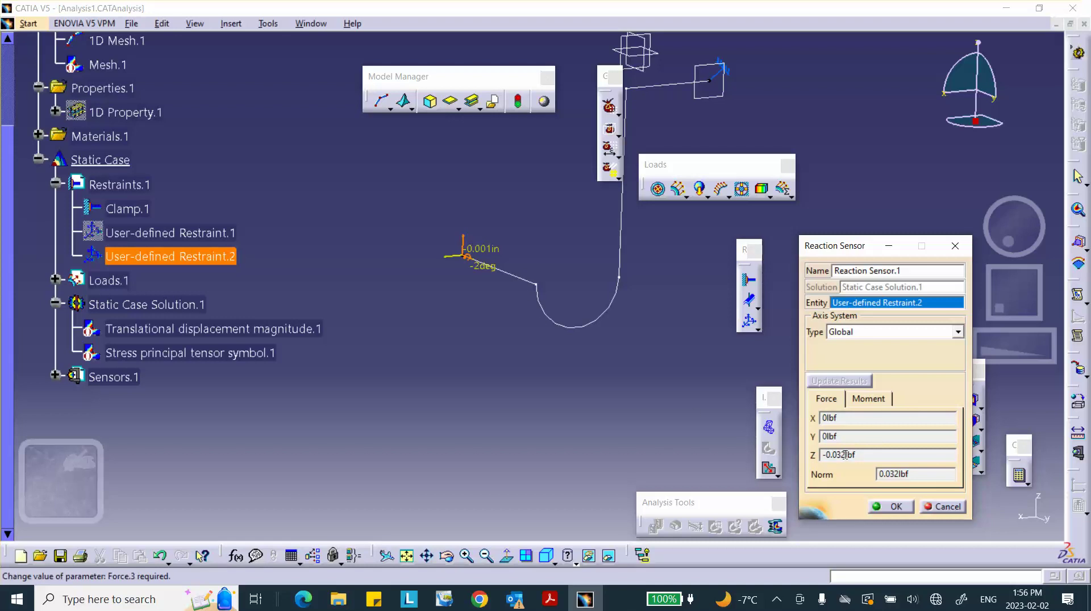
left_click(868, 400)
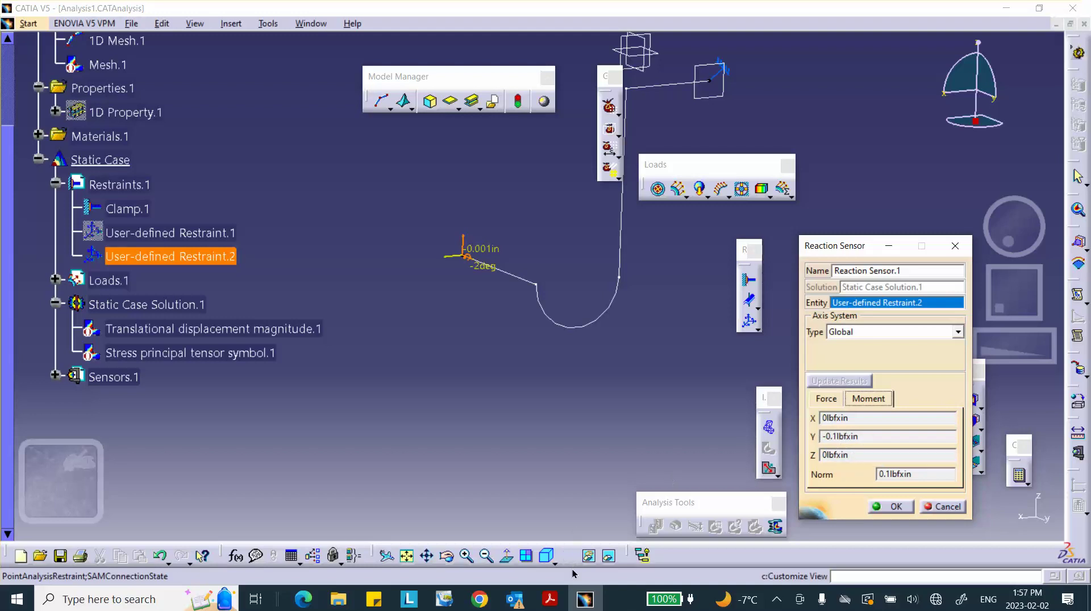
left_click(549, 603)
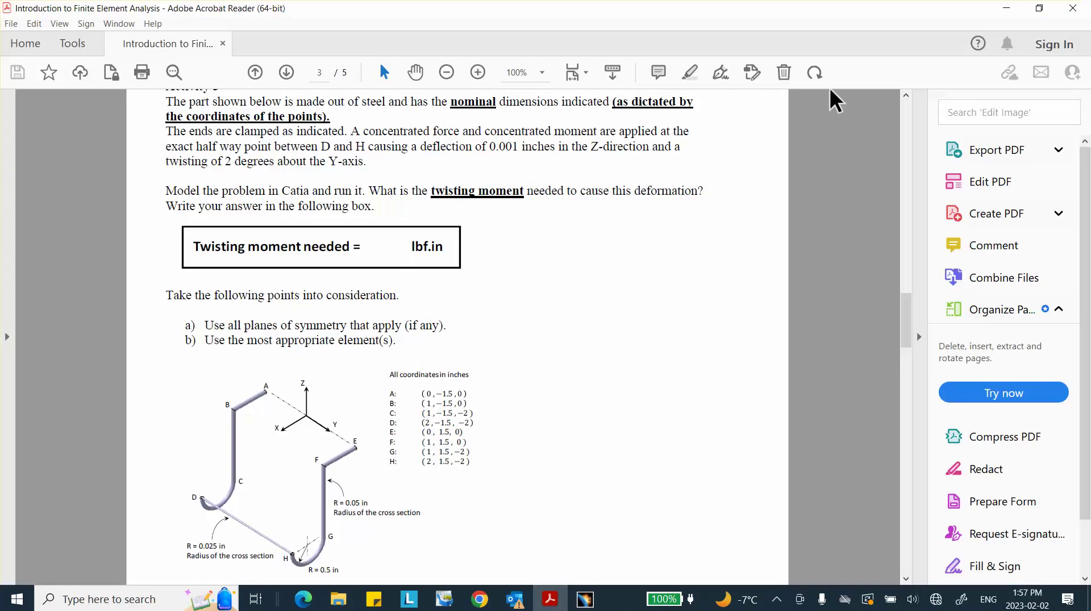
Check the reaction sensor's moment about Y in CATIA against the assignment PDF's twisting moment question, and accept the sensor.
left_click(1003, 8)
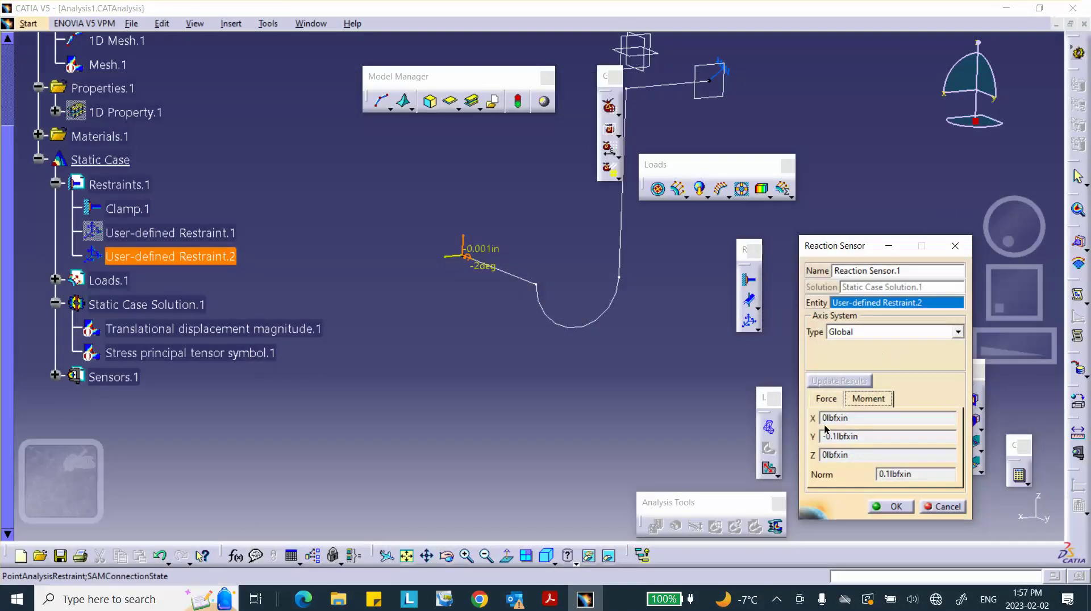
mouse_move(855, 441)
left_click(551, 601)
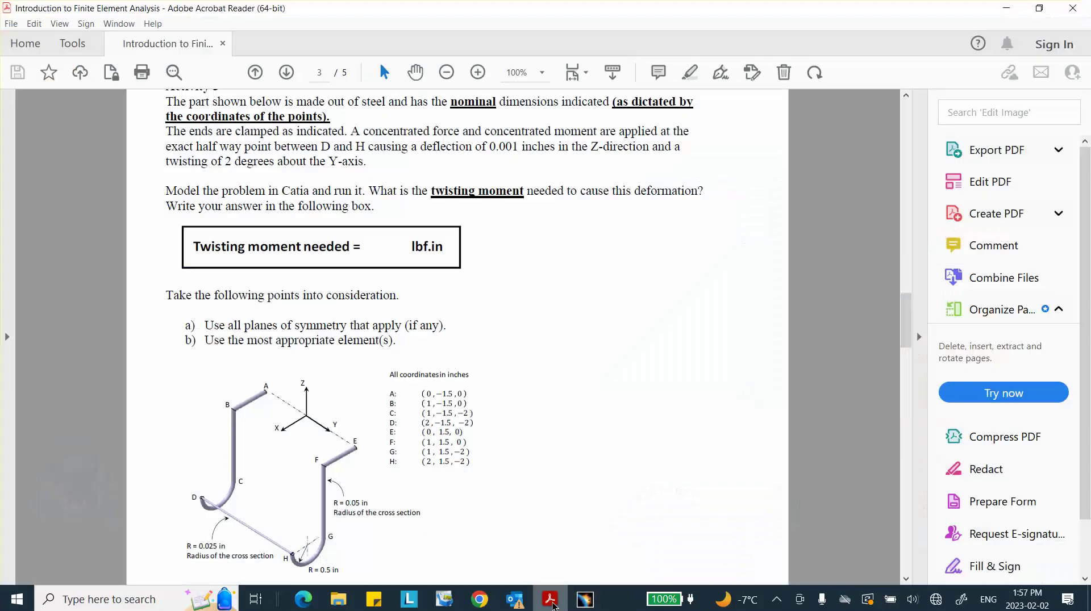
left_click(1006, 8)
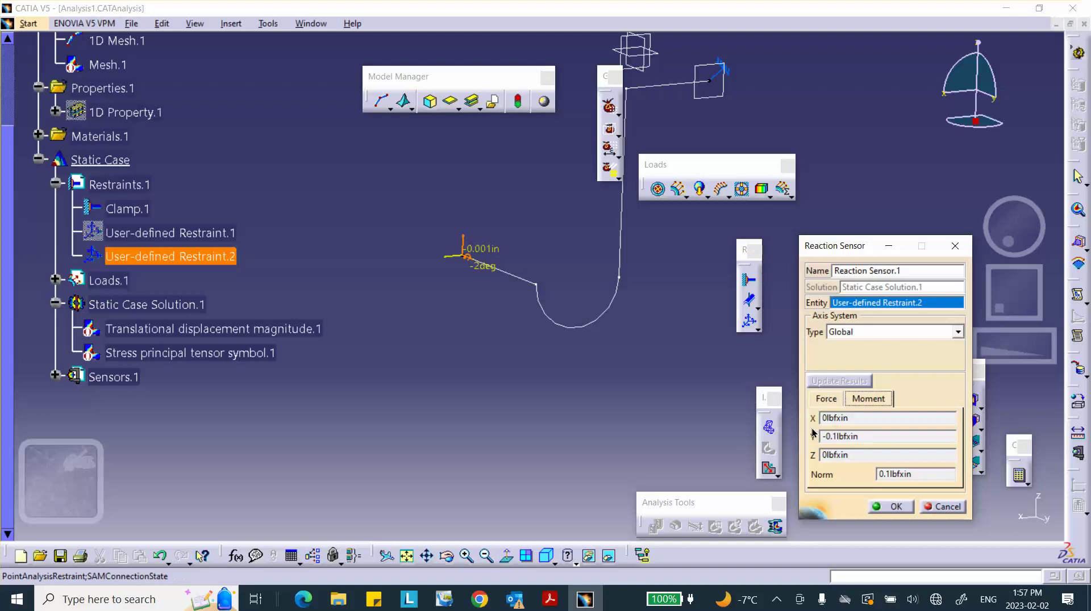
left_click(890, 507)
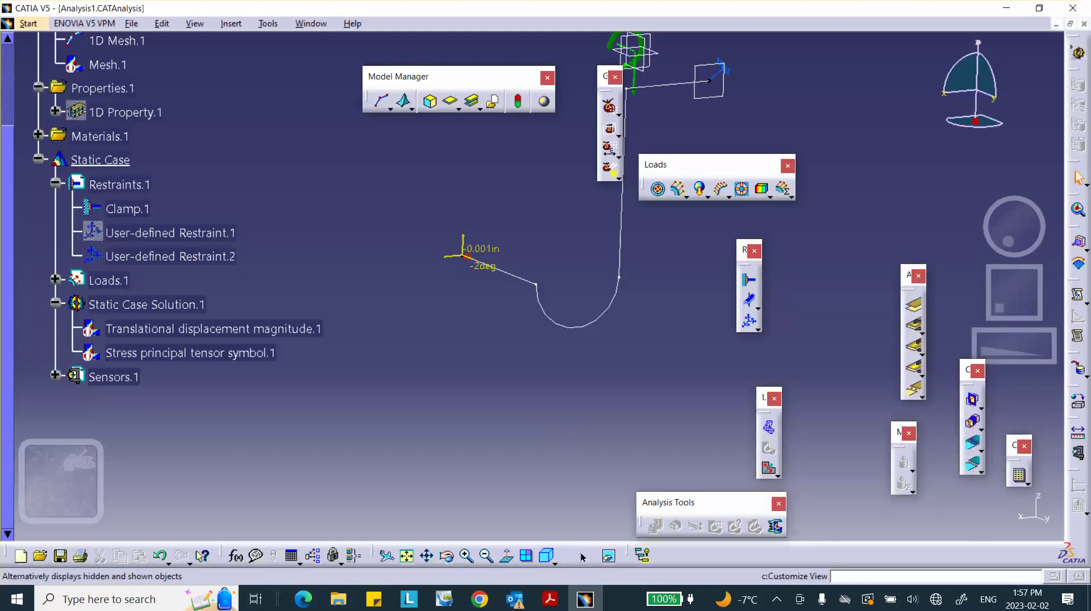
left_click(575, 565)
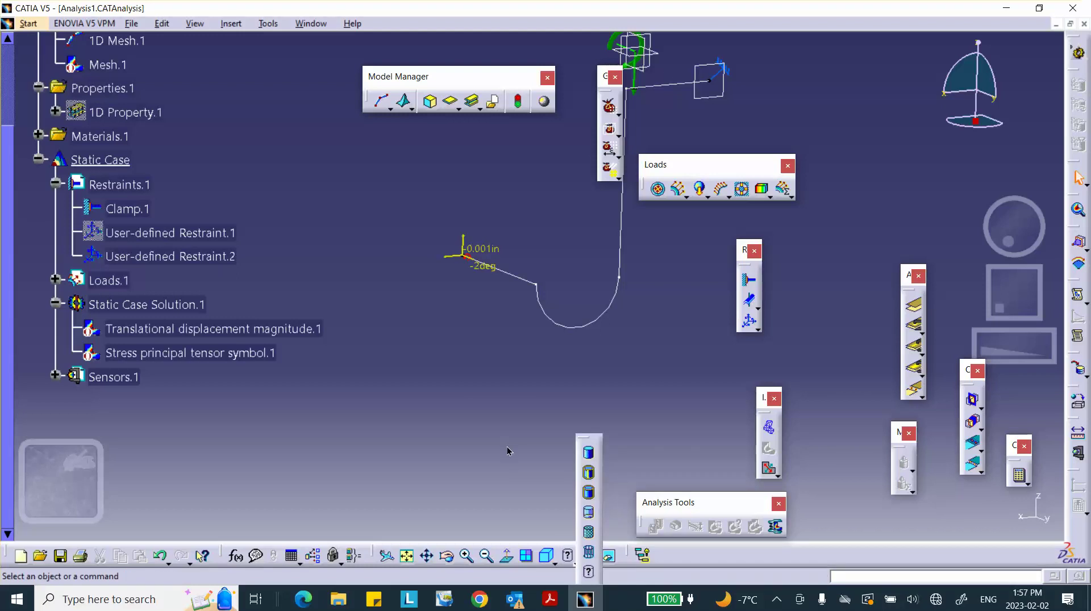
left_click(777, 600)
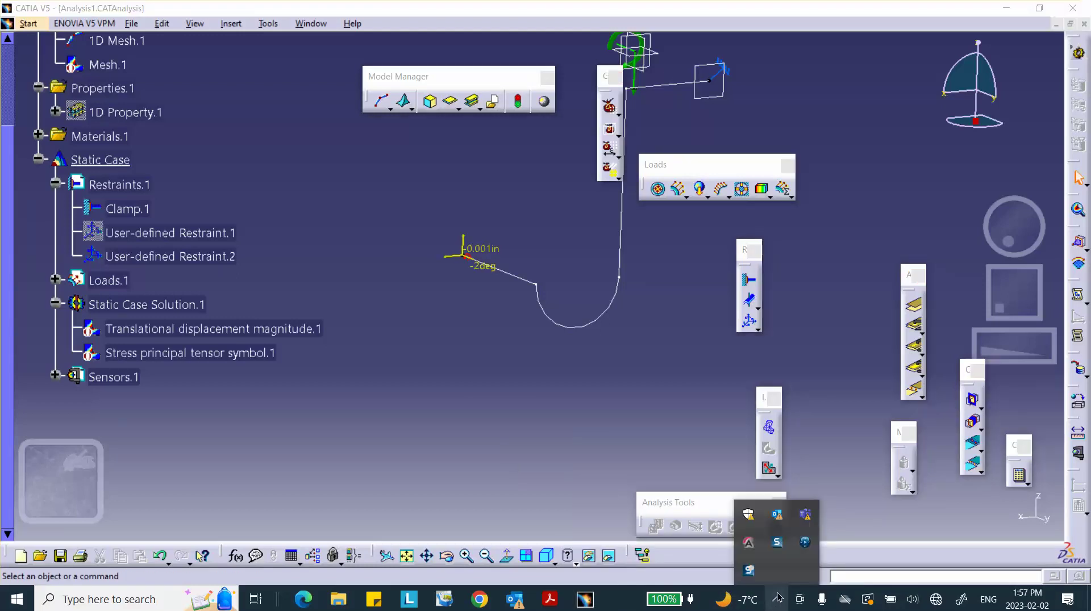